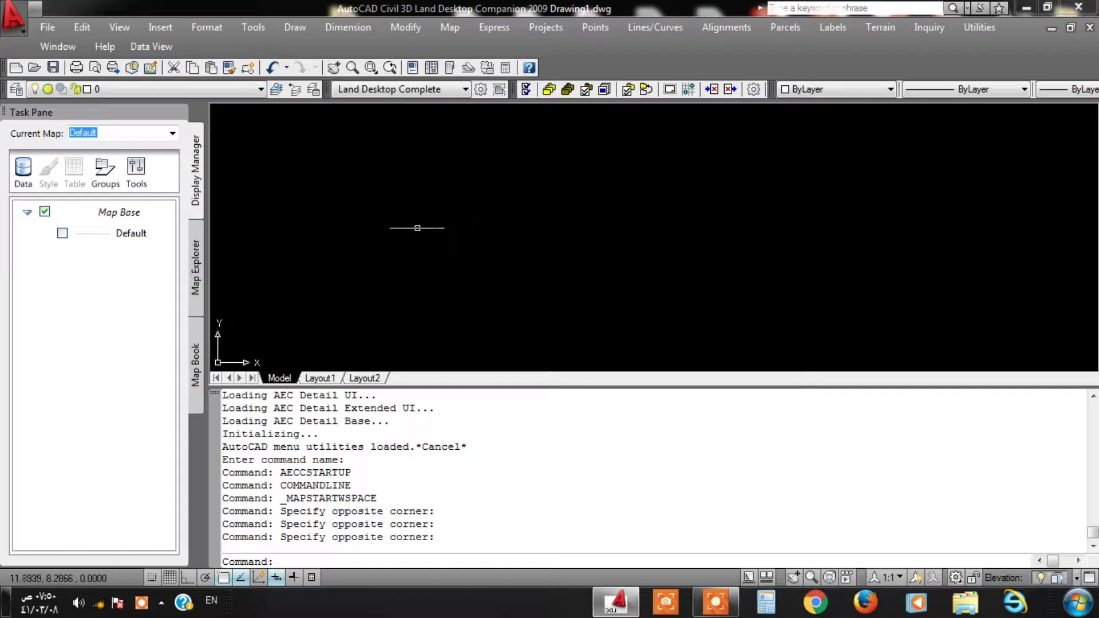
{"action": "left_click", "coordinate": [780, 243]}
{"action": "left_click", "coordinate": [935, 205]}
{"action": "left_click", "coordinate": [817, 258]}
{"action": "left_click", "coordinate": [801, 205]}
{"action": "left_click", "coordinate": [632, 258]}
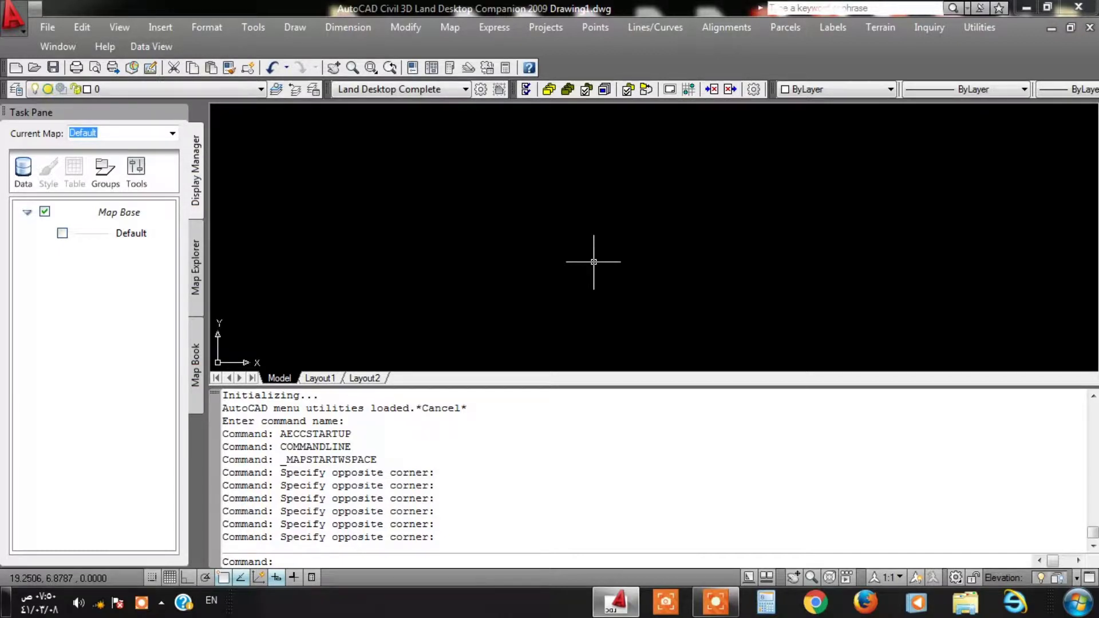
{"action": "left_click", "coordinate": [600, 259]}
{"action": "left_click", "coordinate": [501, 251]}
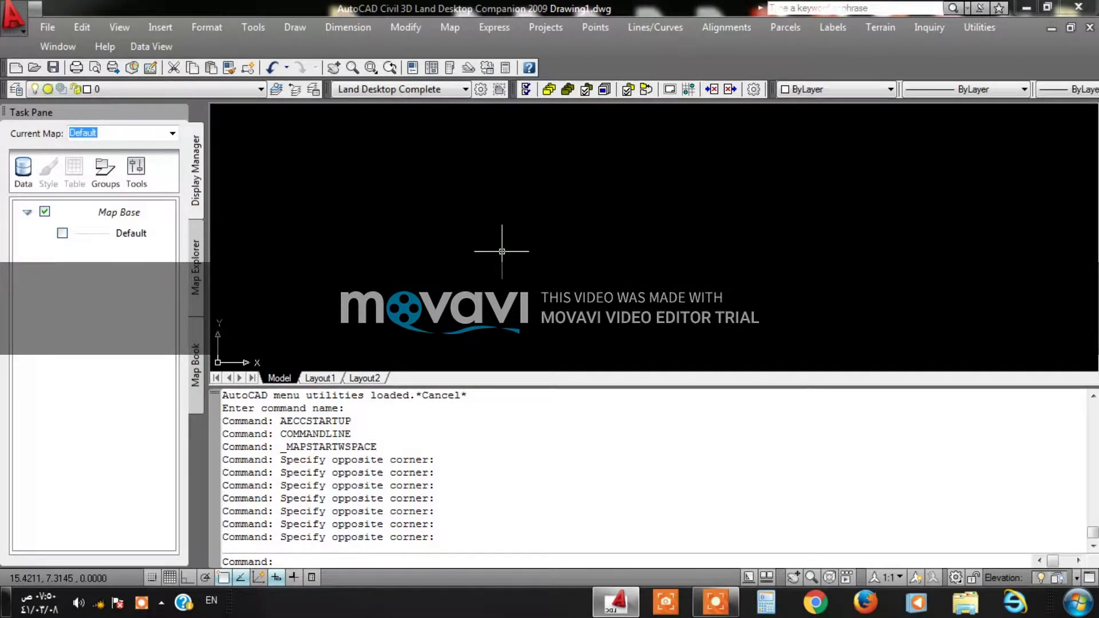
{"action": "left_click", "coordinate": [932, 214]}
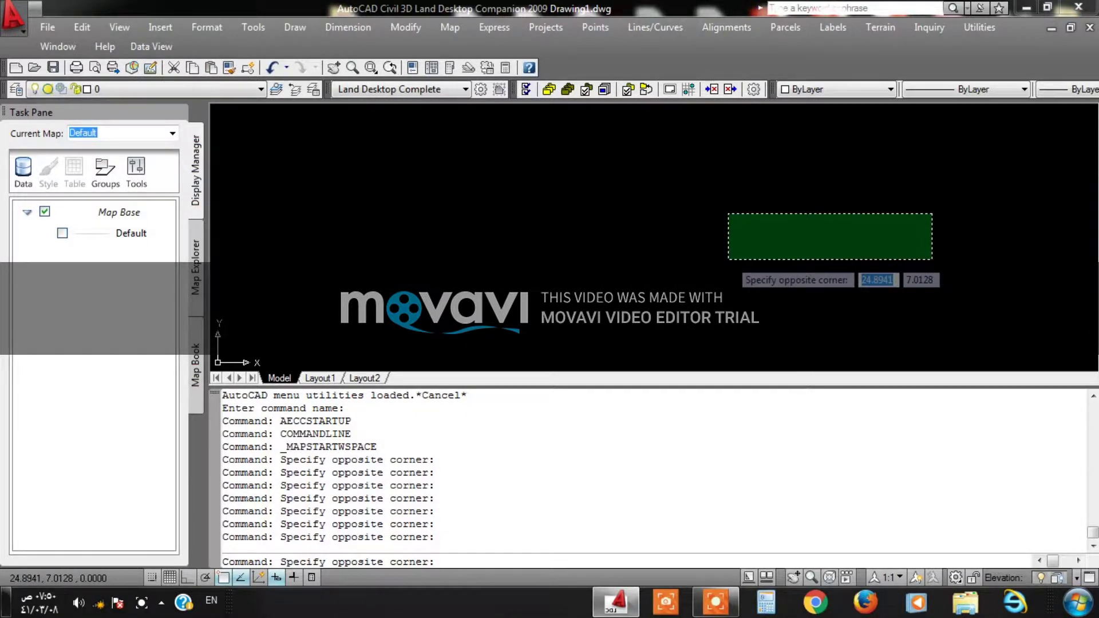
{"action": "left_click", "coordinate": [728, 260]}
{"action": "left_click", "coordinate": [740, 260]}
{"action": "left_click", "coordinate": [740, 260]}
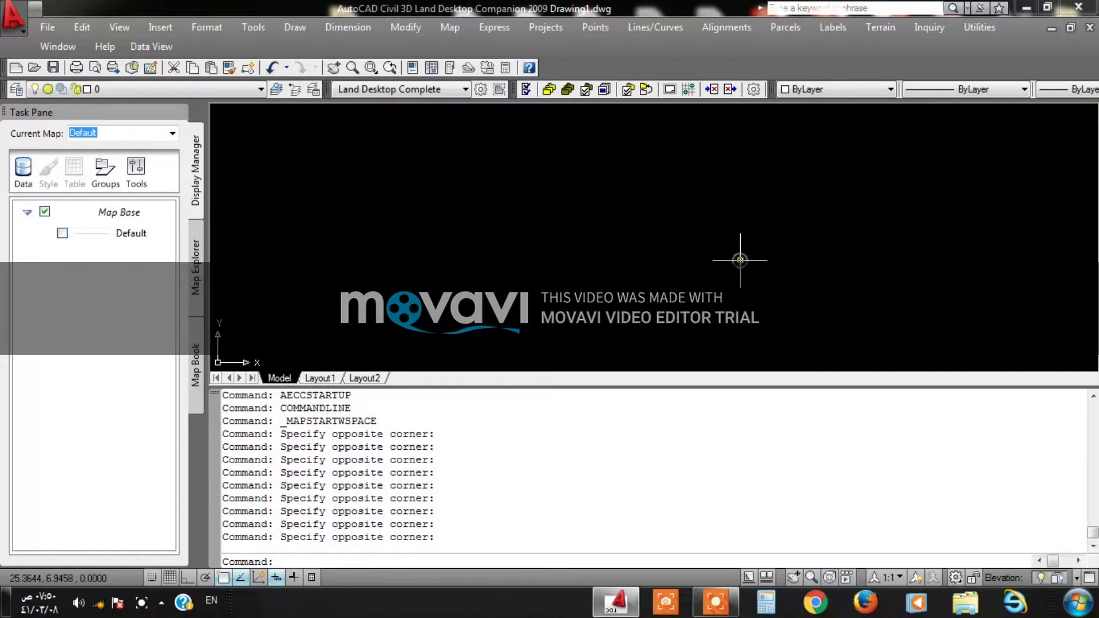
{"action": "left_click", "coordinate": [519, 282]}
{"action": "left_click", "coordinate": [569, 313]}
{"action": "left_click", "coordinate": [776, 312]}
{"action": "left_click", "coordinate": [652, 285]}
{"action": "left_click", "coordinate": [652, 285]}
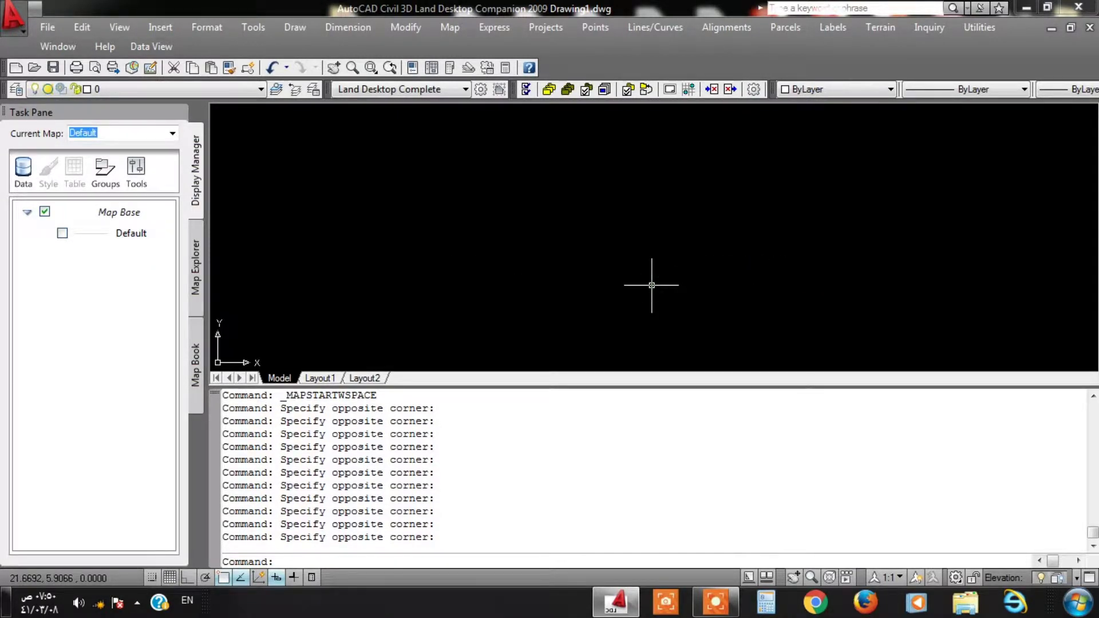
{"action": "left_click", "coordinate": [946, 318]}
{"action": "left_click", "coordinate": [916, 312]}
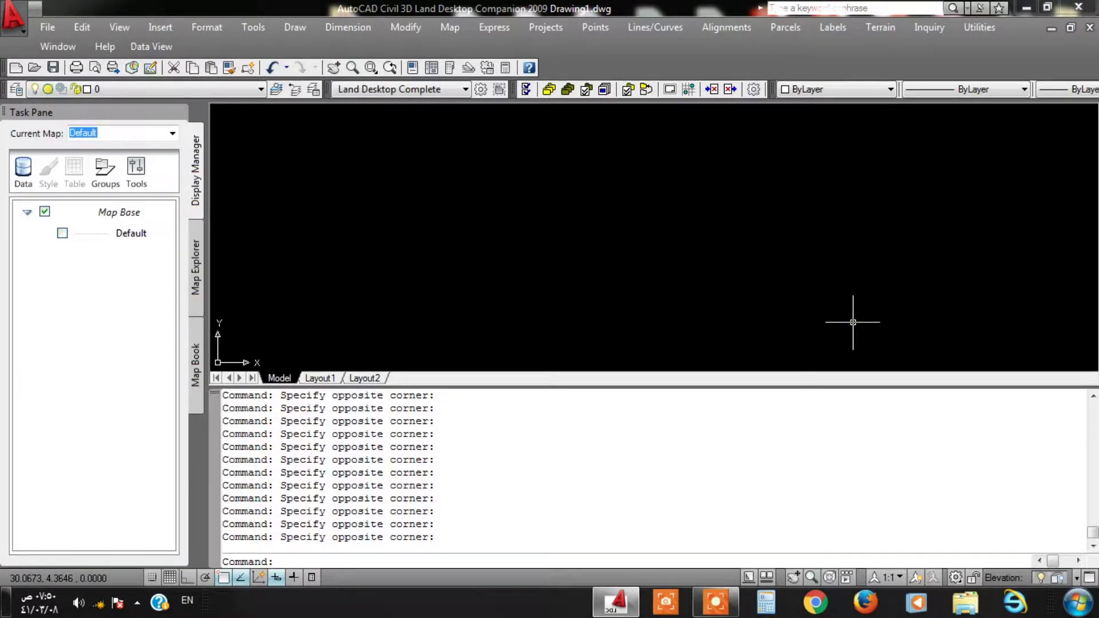
{"action": "left_click", "coordinate": [898, 338]}
{"action": "left_click", "coordinate": [800, 308]}
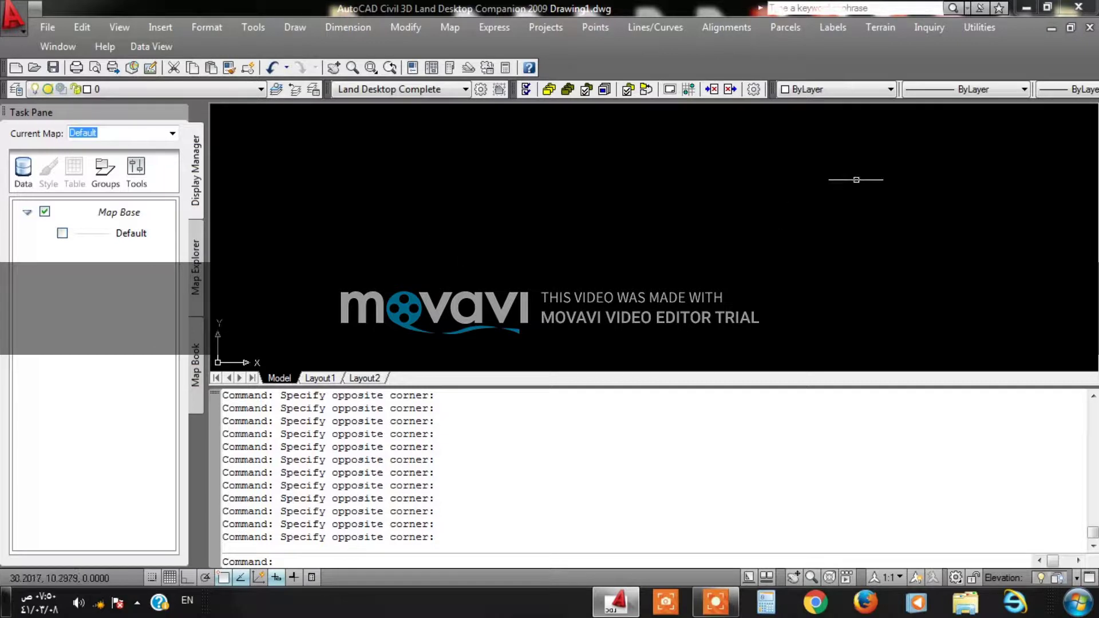
{"action": "left_click", "coordinate": [777, 192]}
{"action": "left_click", "coordinate": [566, 254]}
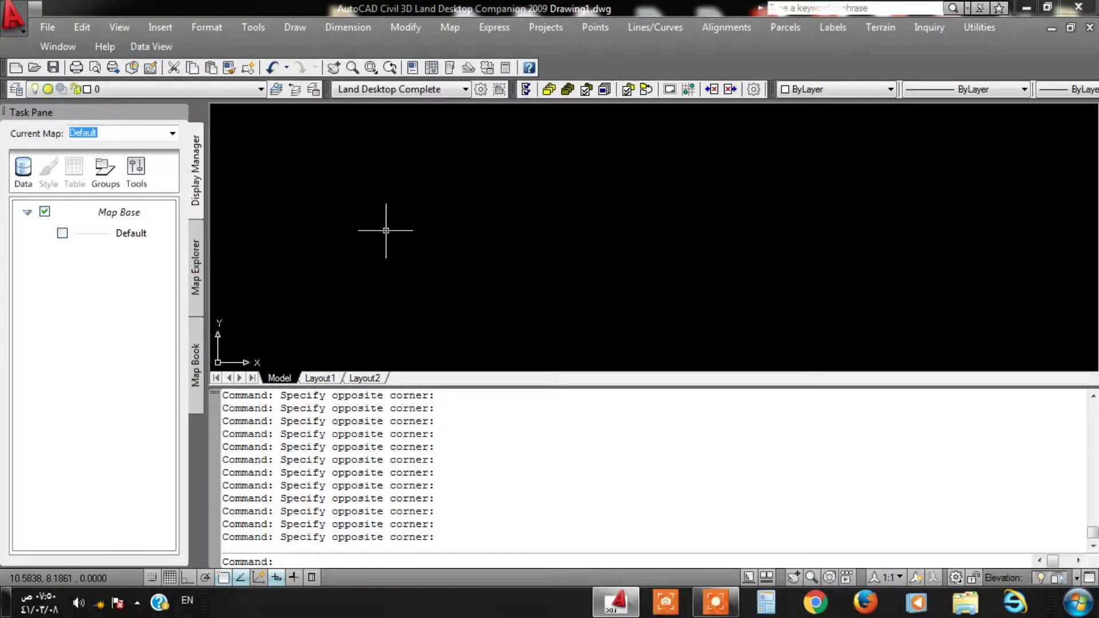
{"action": "left_click", "coordinate": [449, 238]}
{"action": "left_click", "coordinate": [493, 257]}
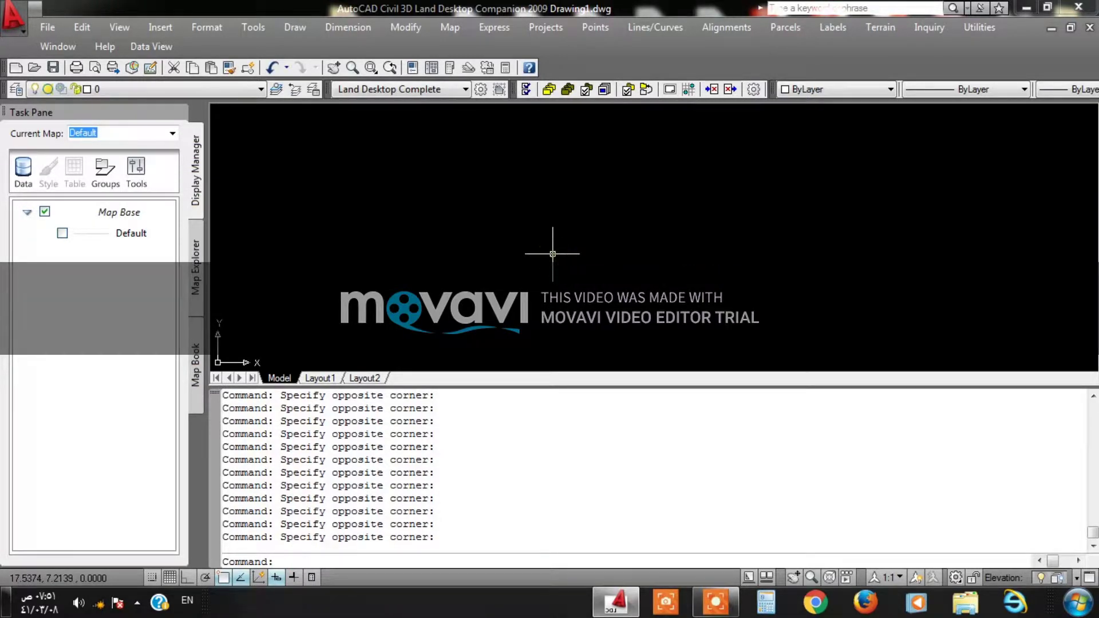
Close the empty drawing session and look through the project folders on the Data (D:) drive.
{"action": "left_click", "coordinate": [1078, 7]}
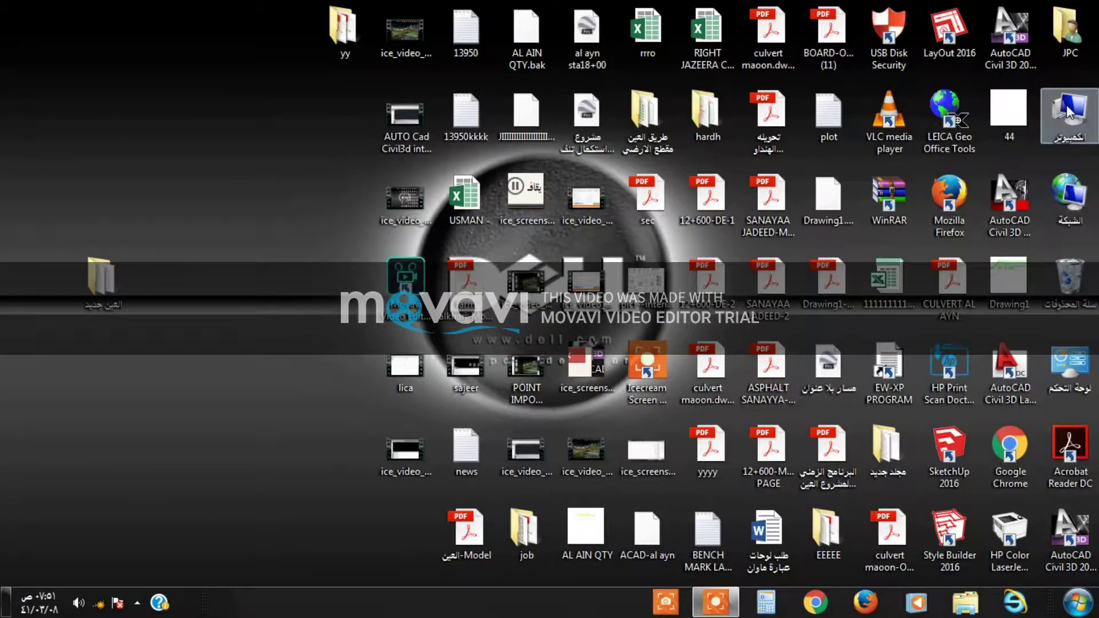
{"action": "double_click", "coordinate": [1068, 112]}
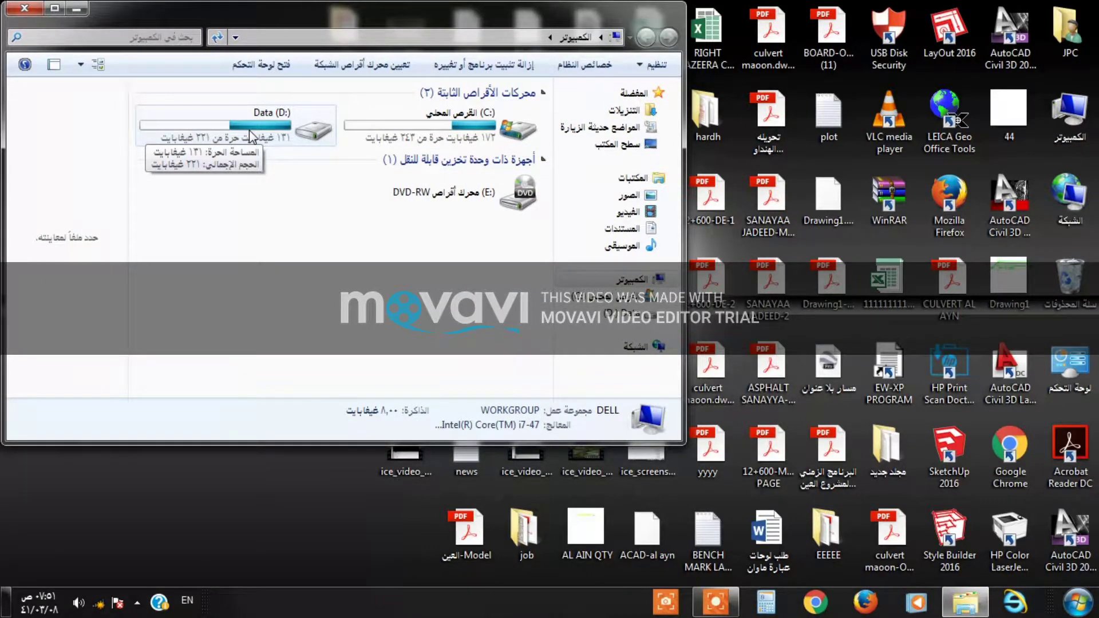
{"action": "double_click", "coordinate": [251, 136]}
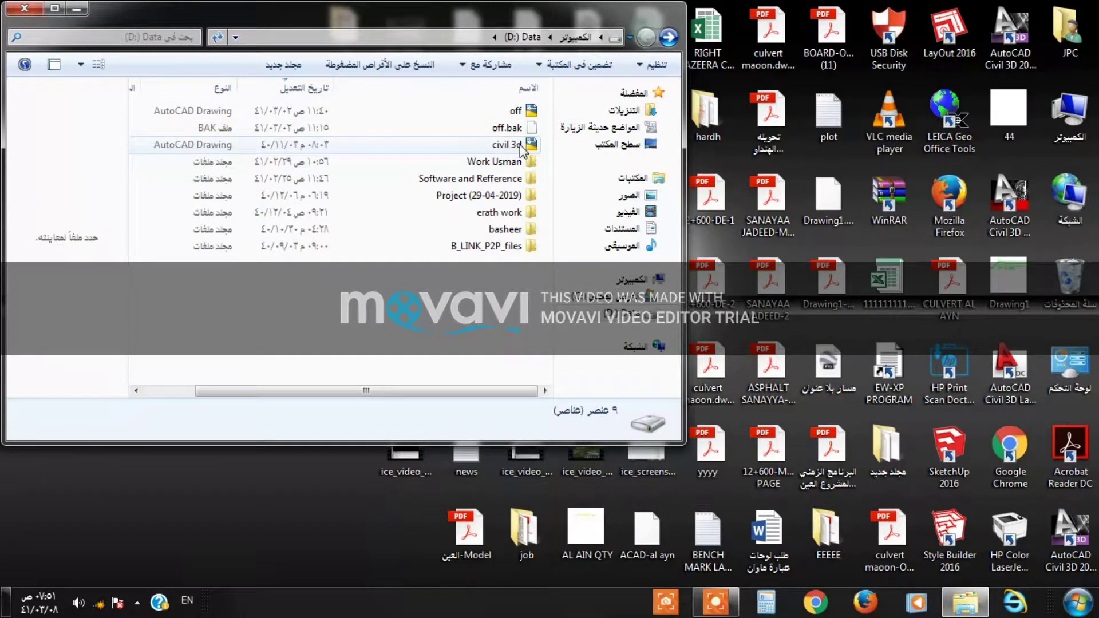
{"action": "left_click", "coordinate": [518, 145]}
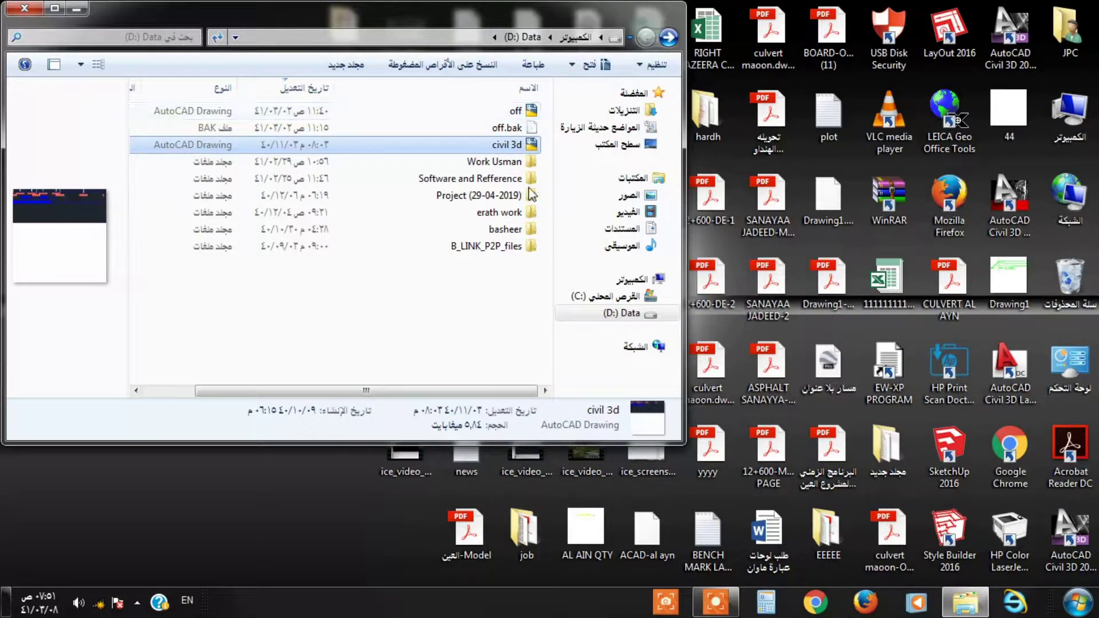
{"action": "left_click", "coordinate": [499, 179]}
{"action": "left_click", "coordinate": [500, 196]}
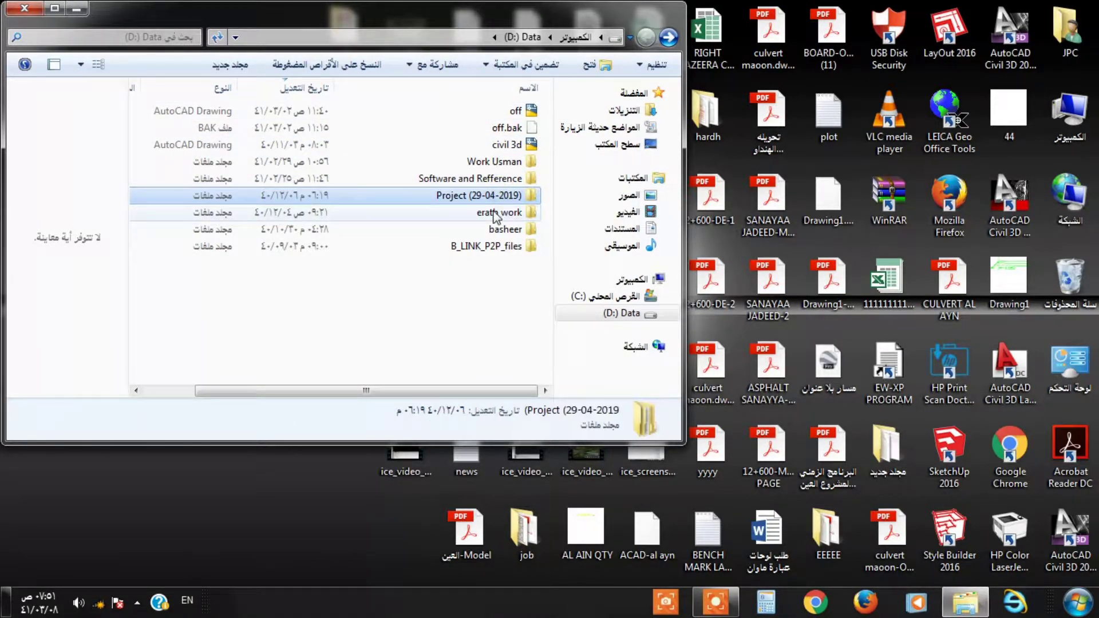
Launch AutoCAD Civil 3D Land Desktop Companion 2009 and open the existing RD MAVAN project drawing.
{"action": "double_click", "coordinate": [1008, 373]}
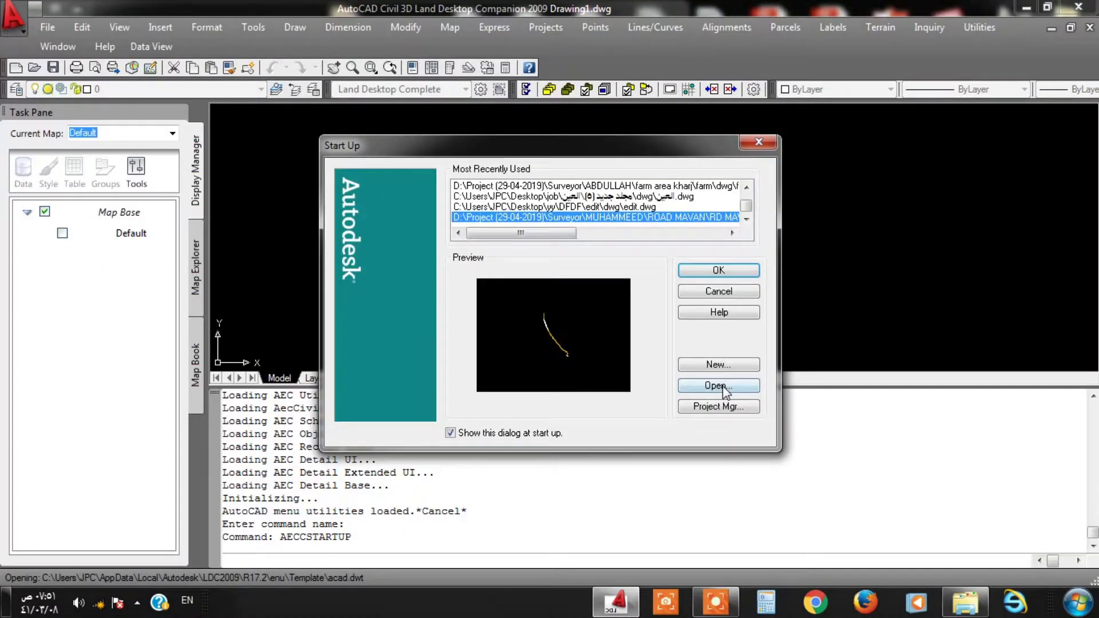
{"action": "left_click", "coordinate": [719, 386]}
{"action": "left_click", "coordinate": [400, 285]}
{"action": "left_click", "coordinate": [432, 451]}
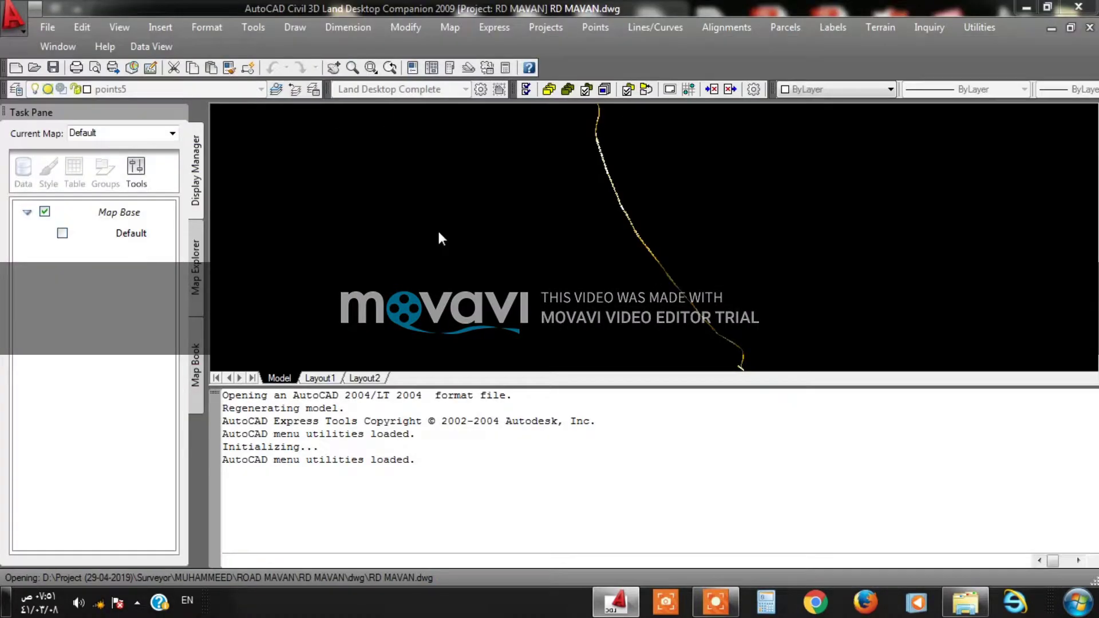
Regenerate the drawing display around the road junction near point BAS5.
{"action": "middle_click_drag", "start_coordinate": [684, 286], "coordinate": [668, 216]}
{"action": "scroll", "coordinate": [629, 312], "scroll_direction": "up", "scroll_amount": 12}
{"action": "scroll", "coordinate": [574, 246], "scroll_direction": "up", "scroll_amount": 8}
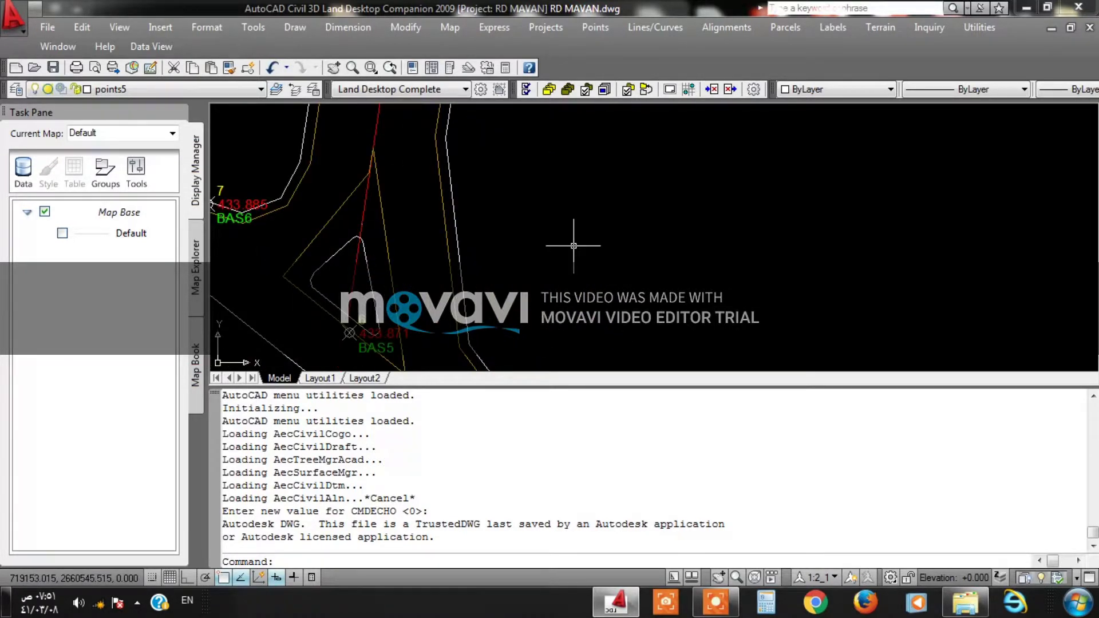
{"action": "type", "text": "re"}
{"action": "key", "text": "Return"}
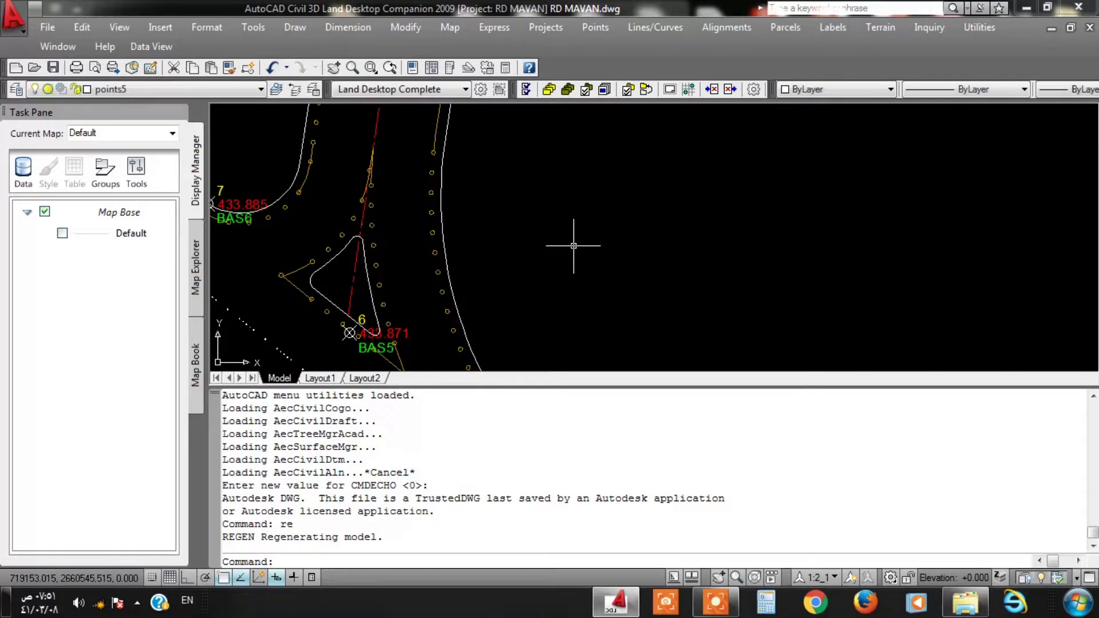
Examine the road alignment from the junction up to its northern end.
{"action": "scroll", "coordinate": [573, 246], "scroll_direction": "down", "scroll_amount": 15}
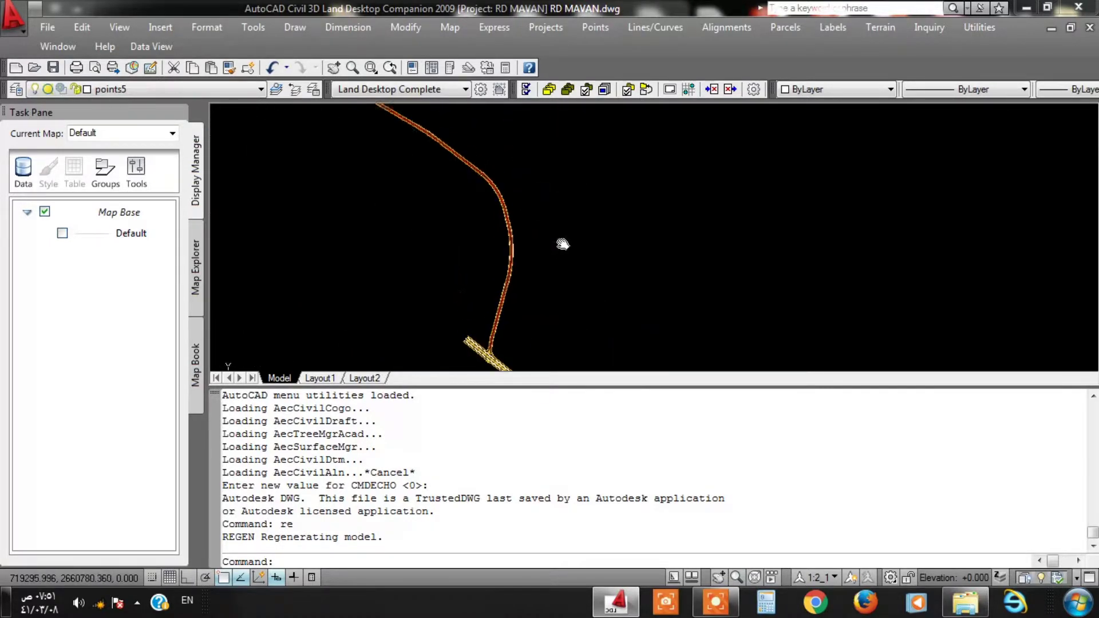
{"action": "scroll", "coordinate": [575, 348], "scroll_direction": "up", "scroll_amount": 6}
{"action": "mouse_move", "coordinate": [437, 155]}
{"action": "middle_mouse_down"}
{"action": "mouse_move", "coordinate": [416, 276]}
{"action": "mouse_move", "coordinate": [380, 292]}
{"action": "mouse_move", "coordinate": [439, 270]}
{"action": "mouse_move", "coordinate": [417, 172]}
{"action": "middle_mouse_up"}
{"action": "scroll", "coordinate": [385, 222], "scroll_direction": "down", "scroll_amount": 2}
{"action": "scroll", "coordinate": [385, 222], "scroll_direction": "up", "scroll_amount": 5}
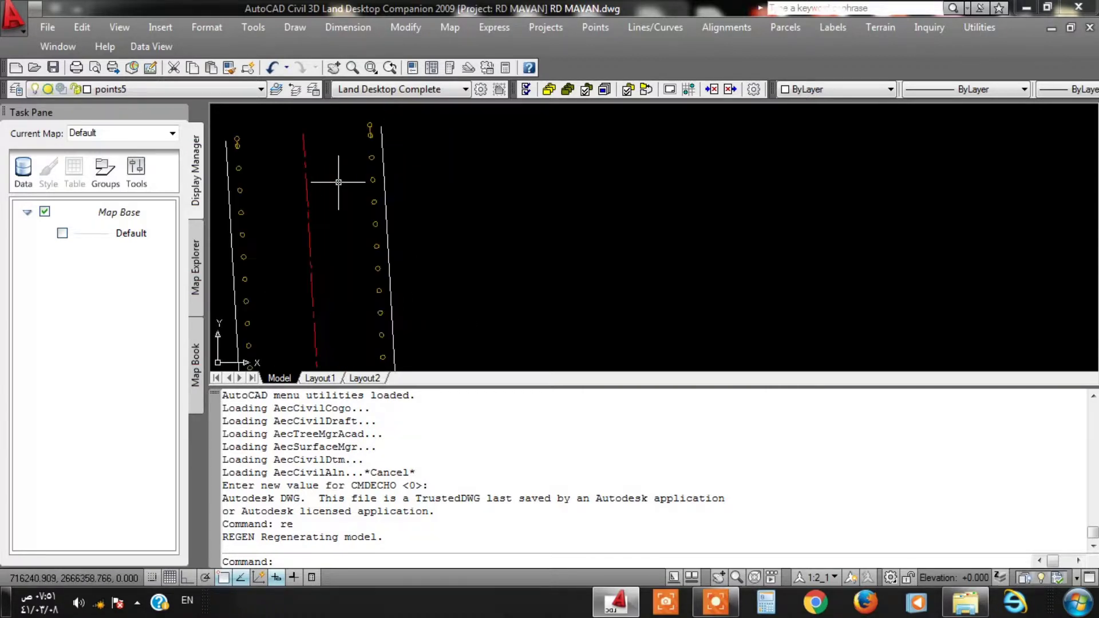
{"action": "left_click", "coordinate": [497, 206]}
{"action": "left_click", "coordinate": [475, 185]}
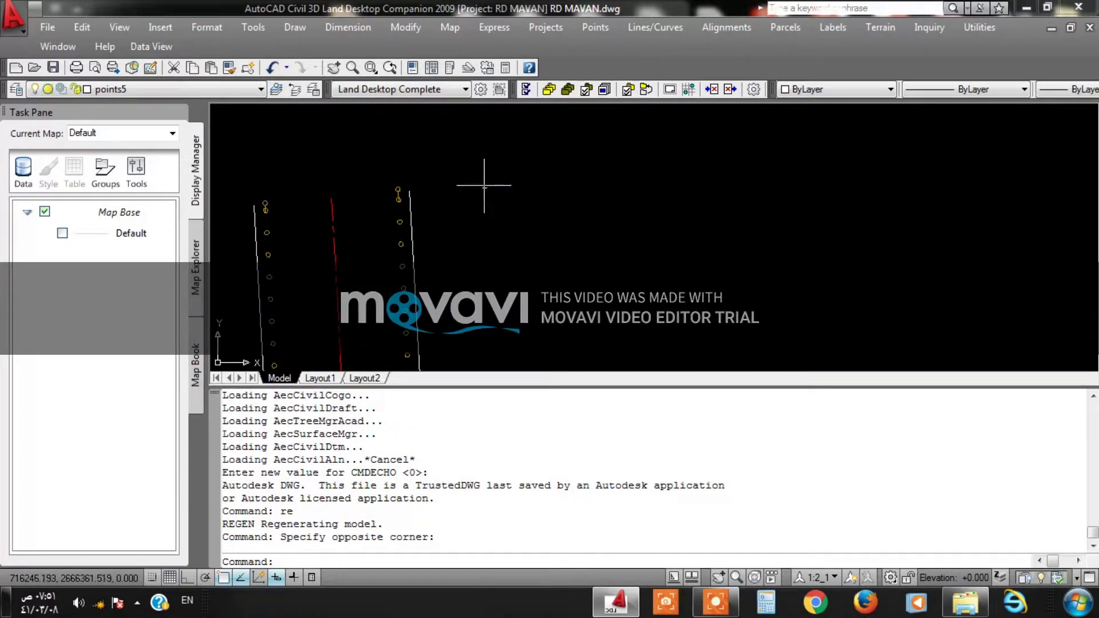
{"action": "left_click", "coordinate": [485, 186]}
{"action": "left_click", "coordinate": [498, 228]}
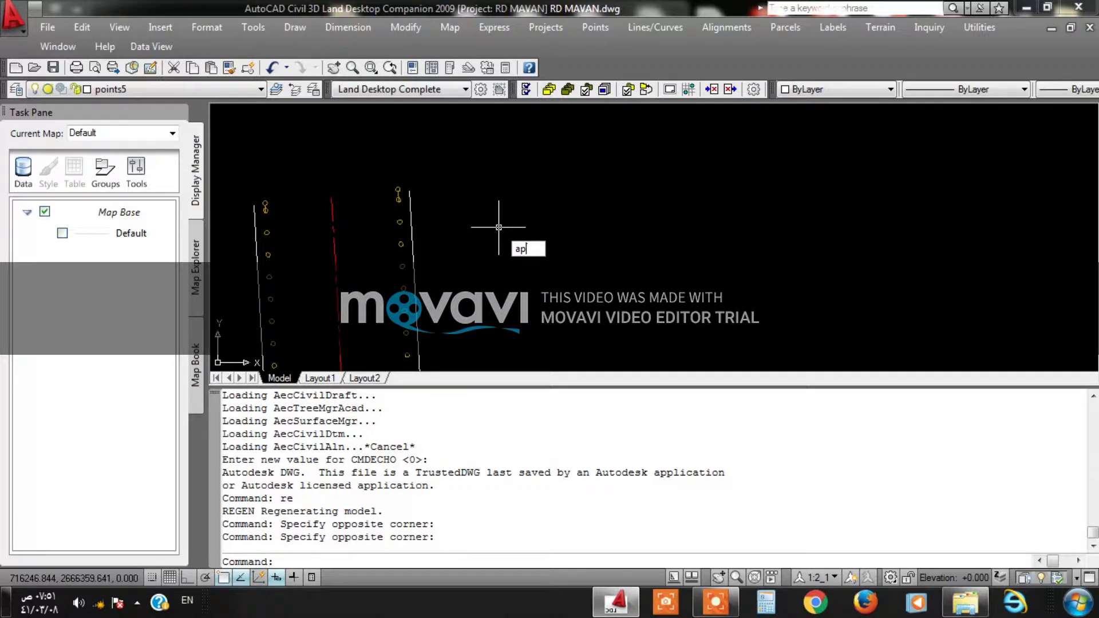
Start loading an application and look through the routines in the LISP 2 folder.
{"action": "key", "text": "Return"}
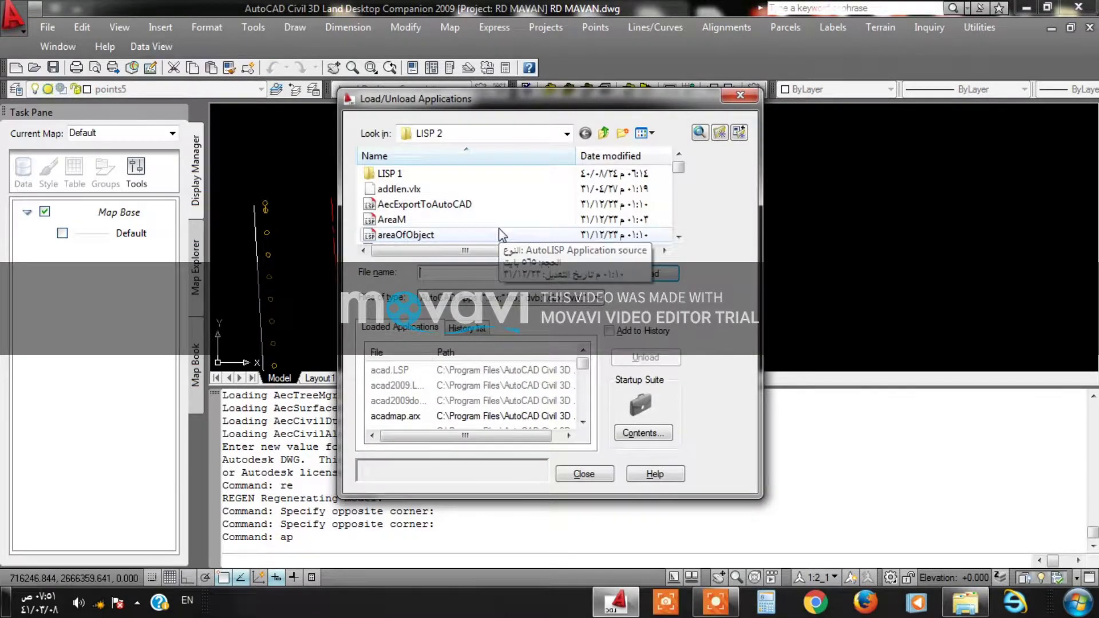
{"action": "left_click", "coordinate": [493, 133]}
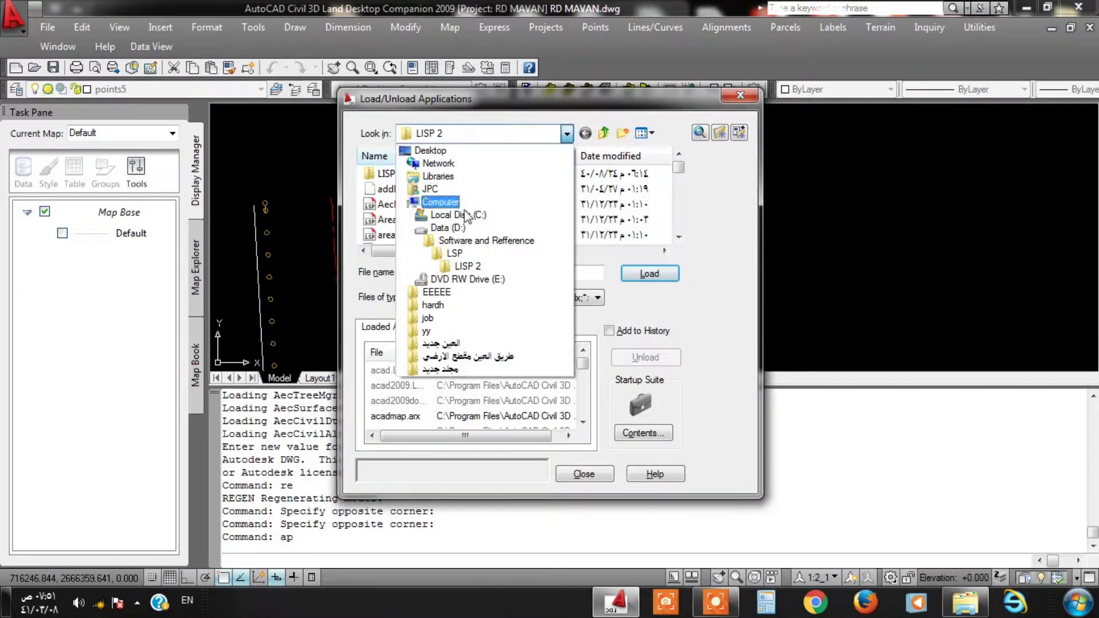
{"action": "left_click", "coordinate": [454, 253]}
{"action": "double_click", "coordinate": [389, 195]}
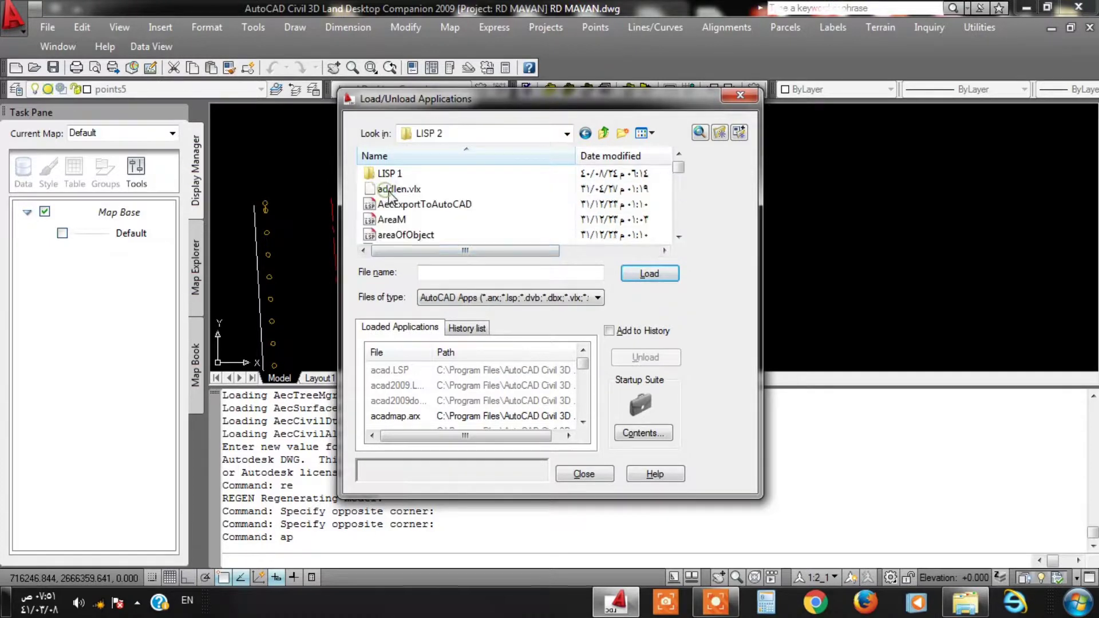
{"action": "left_click", "coordinate": [415, 204]}
{"action": "scroll", "coordinate": [429, 223], "scroll_direction": "down", "scroll_amount": 1}
{"action": "scroll", "coordinate": [429, 222], "scroll_direction": "down", "scroll_amount": 5}
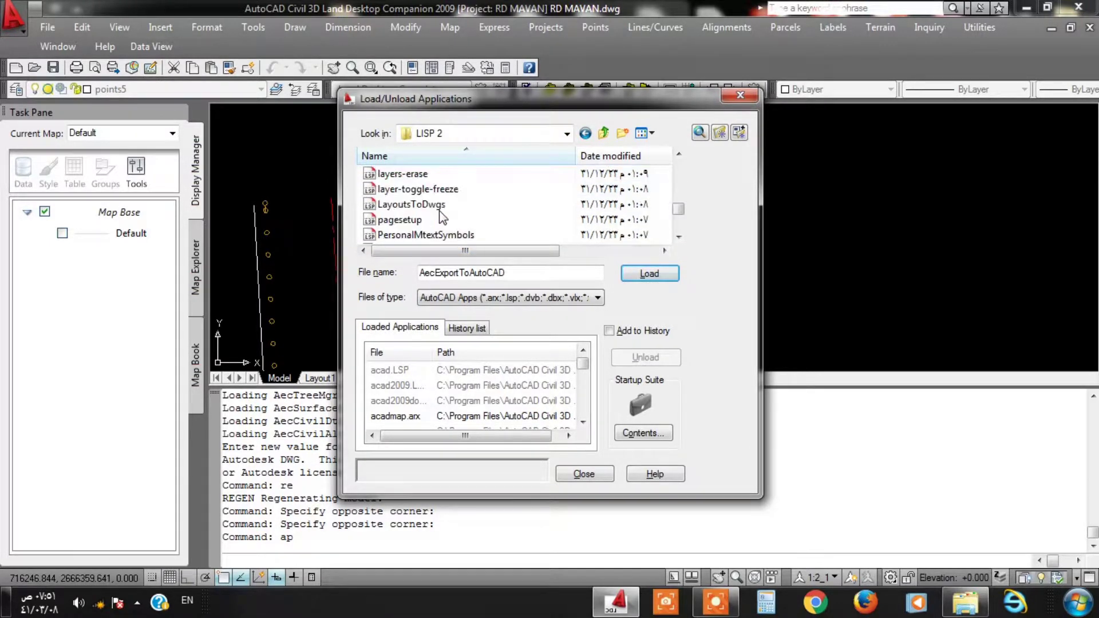
Load the LabelPoint.000 LISP routine from the LSP folder on the Data (D:) drive and close the loading dialog.
{"action": "left_click", "coordinate": [567, 134]}
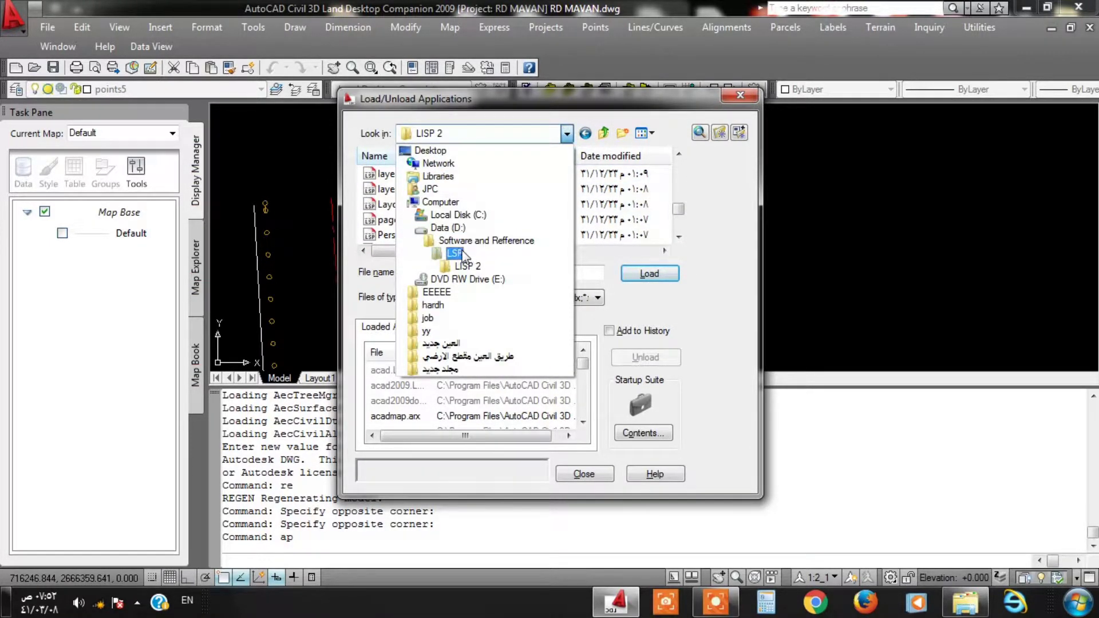
{"action": "left_click", "coordinate": [455, 252]}
{"action": "scroll", "coordinate": [446, 217], "scroll_direction": "down", "scroll_amount": 1}
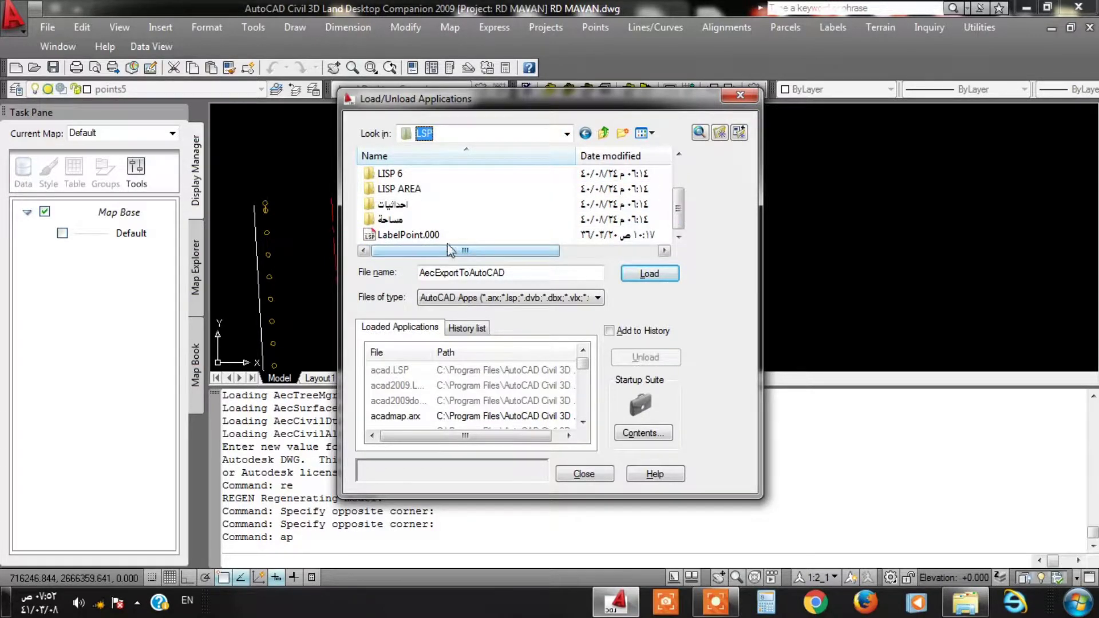
{"action": "left_click", "coordinate": [431, 235]}
{"action": "left_click", "coordinate": [649, 274]}
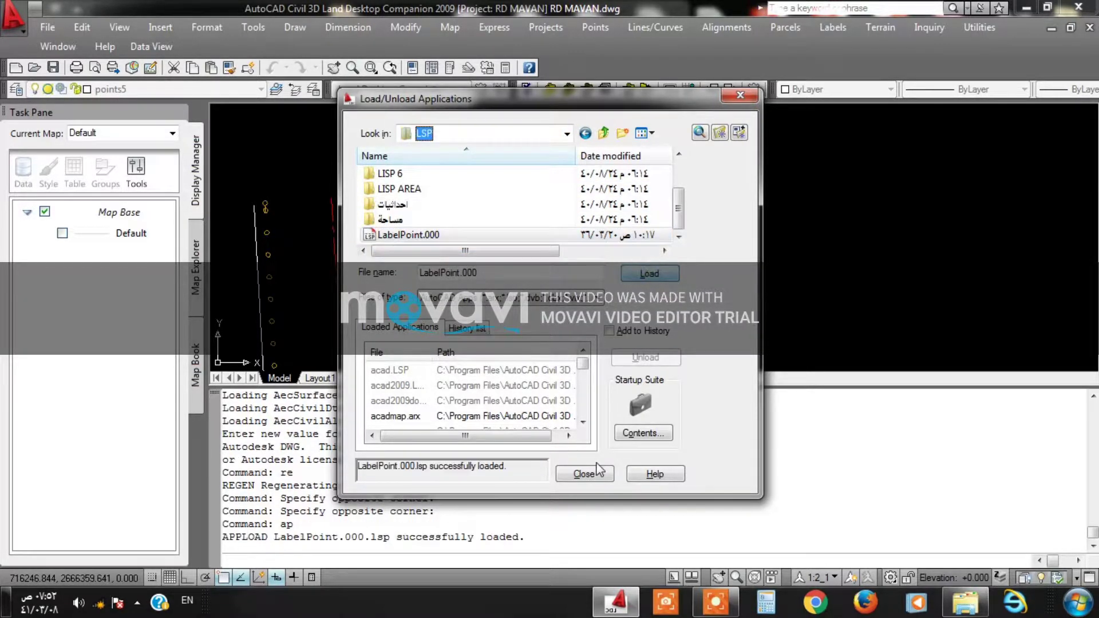
{"action": "left_click", "coordinate": [582, 474]}
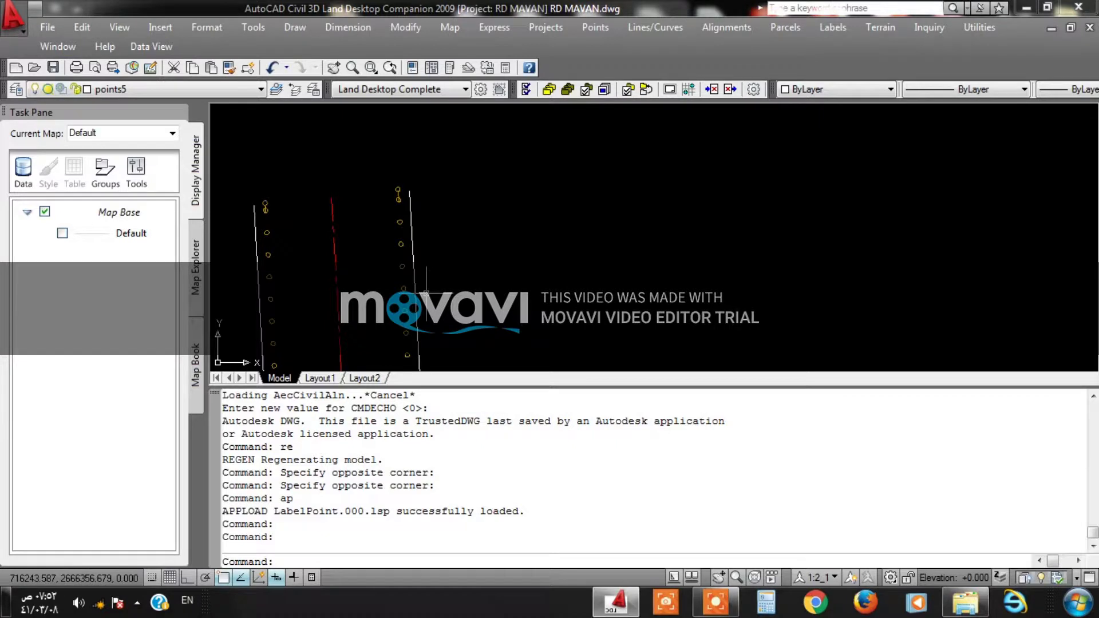
Label the coordinates of the red centreline's northern end with the LP command, placing the text northeast of the point.
{"action": "double_click", "coordinate": [544, 244]}
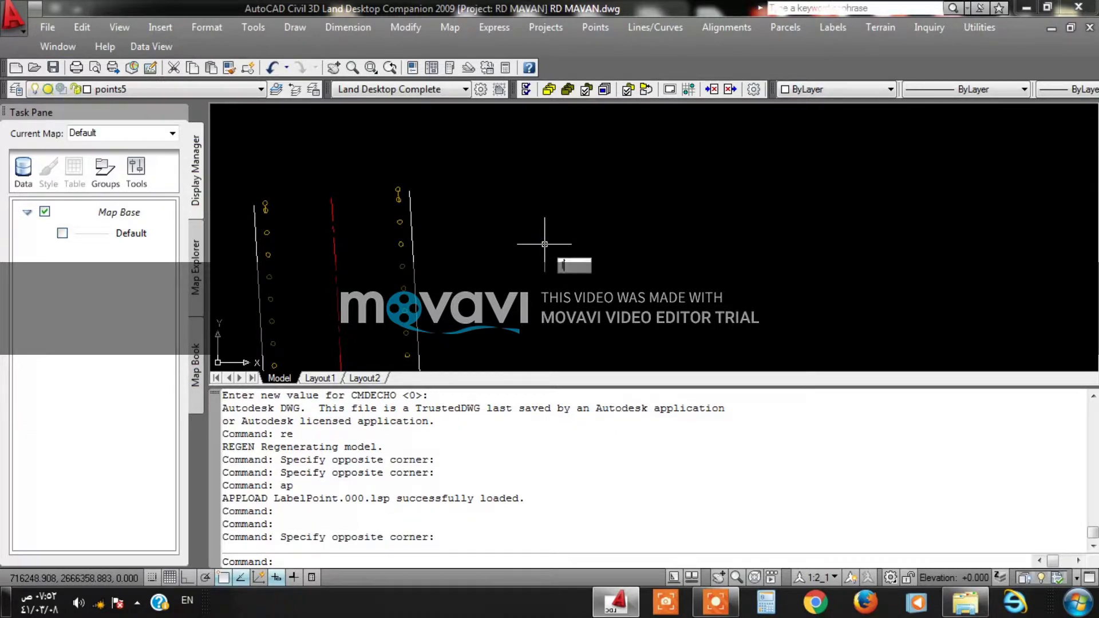
{"action": "type", "text": "p"}
{"action": "key", "text": "Return"}
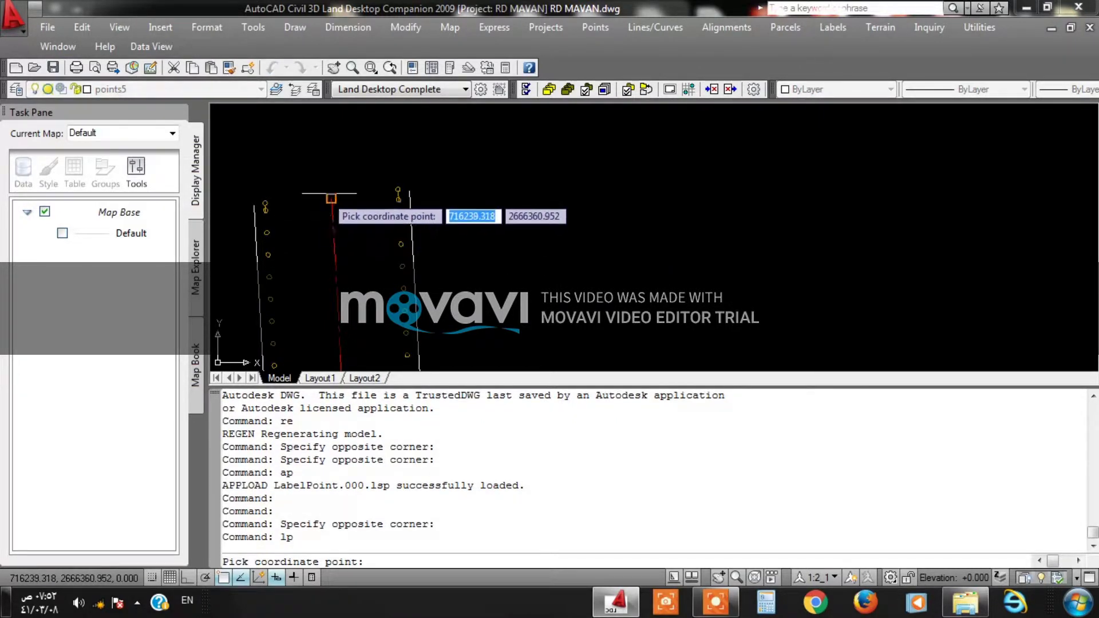
{"action": "left_click", "coordinate": [399, 194]}
{"action": "scroll", "coordinate": [306, 297], "scroll_direction": "down", "scroll_amount": 4}
{"action": "left_click", "coordinate": [507, 171]}
{"action": "scroll", "coordinate": [633, 240], "scroll_direction": "down", "scroll_amount": 4}
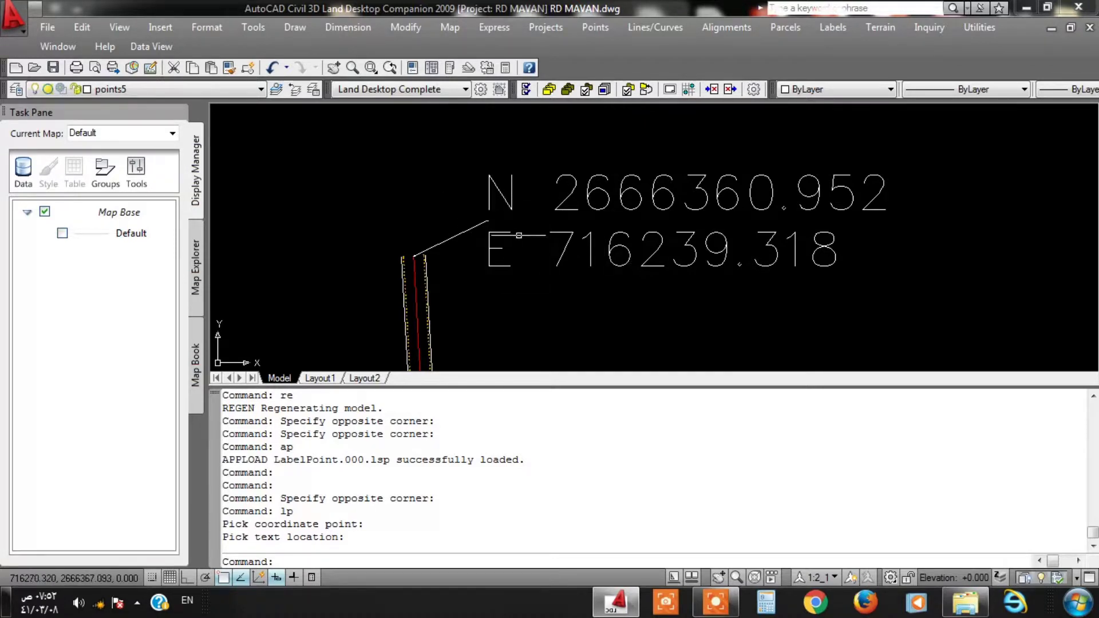
Label the coordinates of the red centreline's southern end at the junction with the LP command, placing the text east of the point.
{"action": "scroll", "coordinate": [518, 235], "scroll_direction": "down", "scroll_amount": 5}
{"action": "mouse_move", "coordinate": [546, 361]}
{"action": "middle_mouse_down"}
{"action": "mouse_move", "coordinate": [519, 276]}
{"action": "mouse_move", "coordinate": [517, 294]}
{"action": "middle_mouse_up"}
{"action": "scroll", "coordinate": [498, 152], "scroll_direction": "up", "scroll_amount": 3}
{"action": "scroll", "coordinate": [515, 258], "scroll_direction": "down", "scroll_amount": 3}
{"action": "scroll", "coordinate": [540, 172], "scroll_direction": "up", "scroll_amount": 4}
{"action": "scroll", "coordinate": [518, 200], "scroll_direction": "down", "scroll_amount": 3}
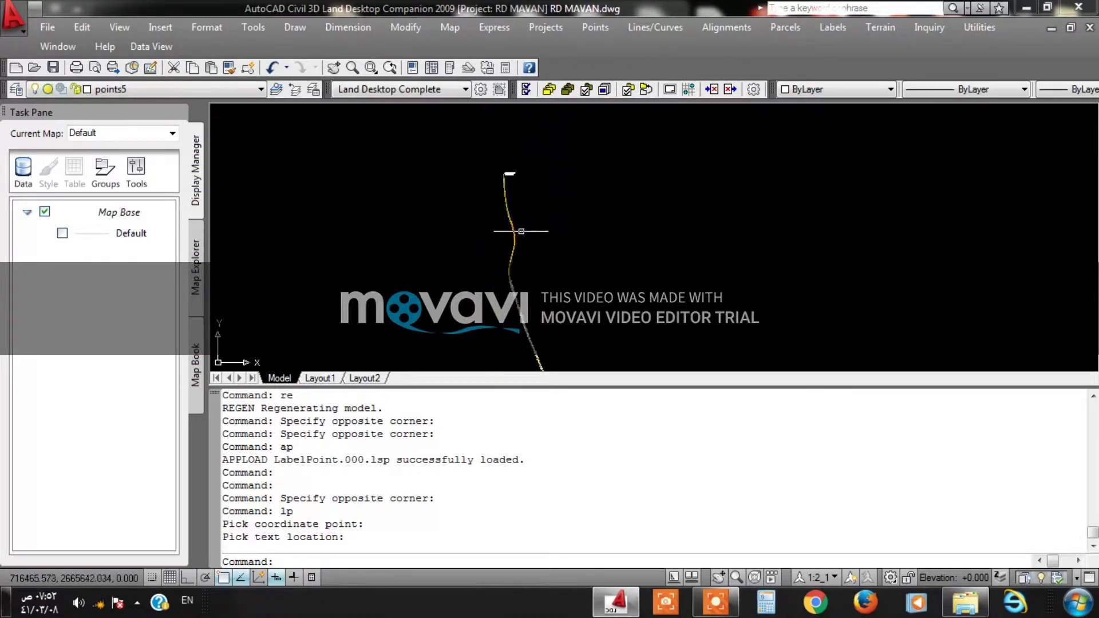
{"action": "scroll", "coordinate": [493, 279], "scroll_direction": "up", "scroll_amount": 5}
{"action": "scroll", "coordinate": [503, 179], "scroll_direction": "up", "scroll_amount": 5}
{"action": "middle_click_drag", "start_coordinate": [490, 196], "coordinate": [490, 207]}
{"action": "scroll", "coordinate": [490, 207], "scroll_direction": "down", "scroll_amount": 6}
{"action": "scroll", "coordinate": [561, 233], "scroll_direction": "down", "scroll_amount": 3}
{"action": "scroll", "coordinate": [544, 273], "scroll_direction": "up", "scroll_amount": 6}
{"action": "type", "text": "lp"}
{"action": "key", "text": "Return"}
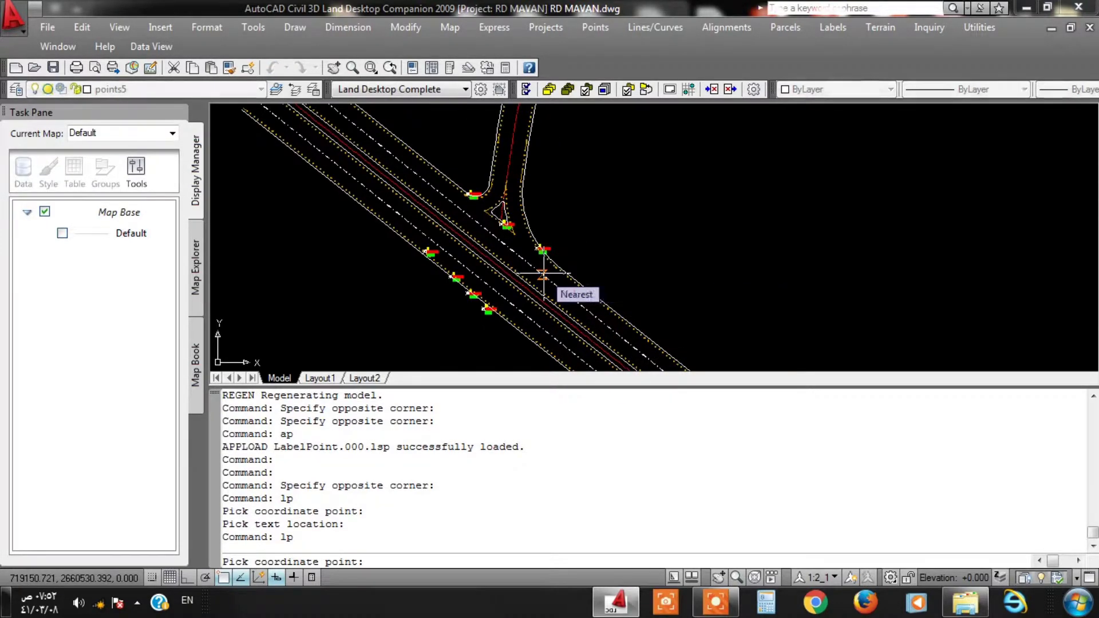
{"action": "scroll", "coordinate": [542, 275], "scroll_direction": "up", "scroll_amount": 6}
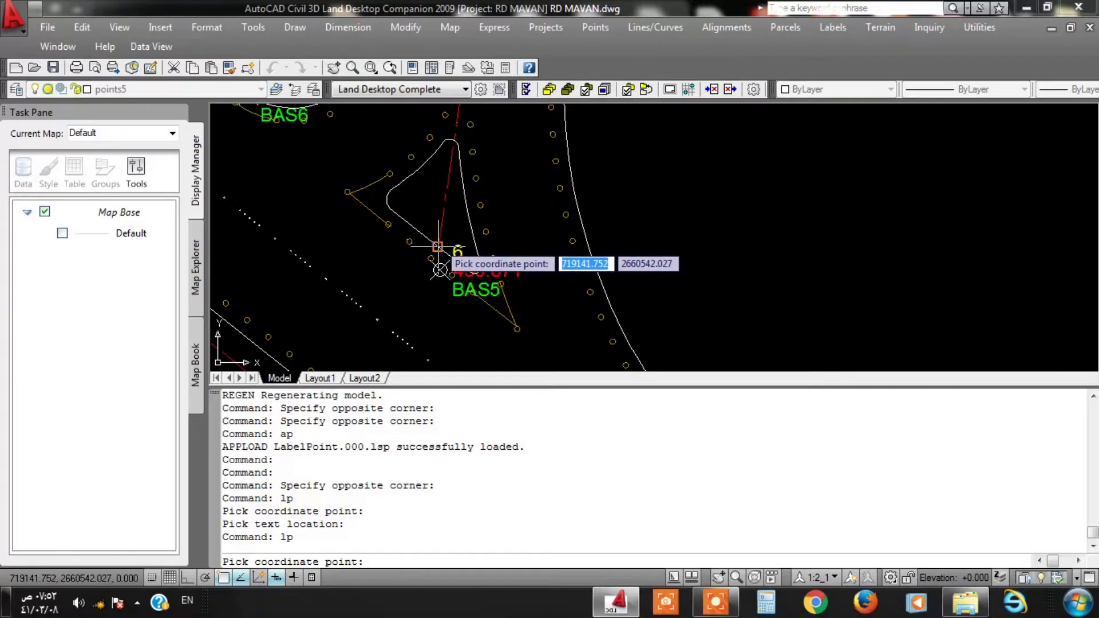
{"action": "left_click", "coordinate": [438, 246]}
{"action": "scroll", "coordinate": [584, 235], "scroll_direction": "down", "scroll_amount": 3}
{"action": "left_click", "coordinate": [586, 245]}
{"action": "scroll", "coordinate": [586, 245], "scroll_direction": "down", "scroll_amount": 3}
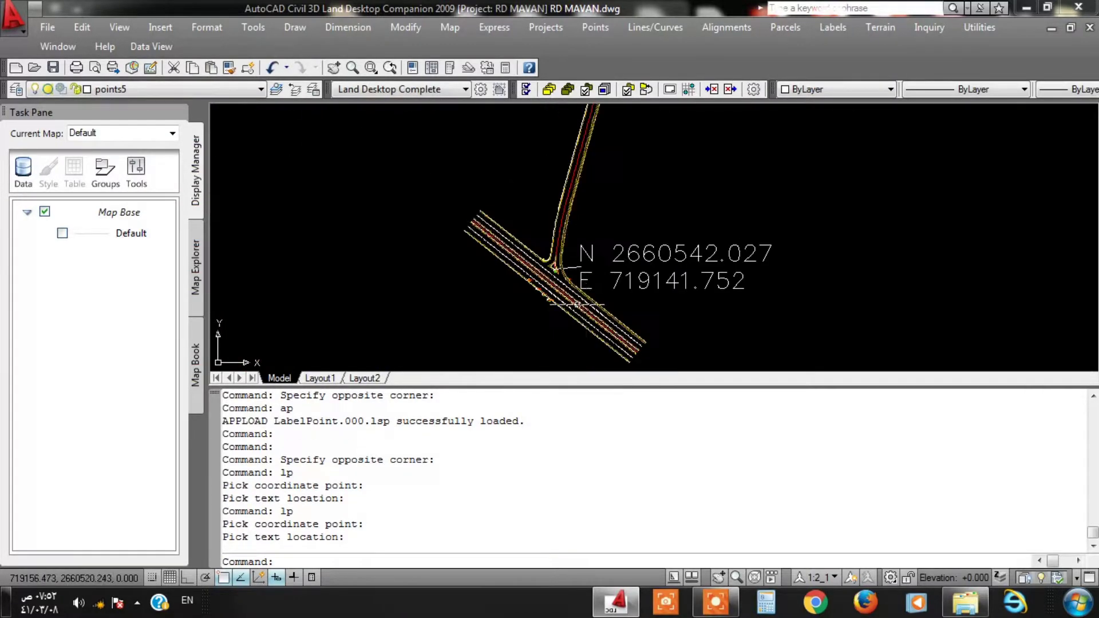
{"action": "right_click", "coordinate": [639, 173]}
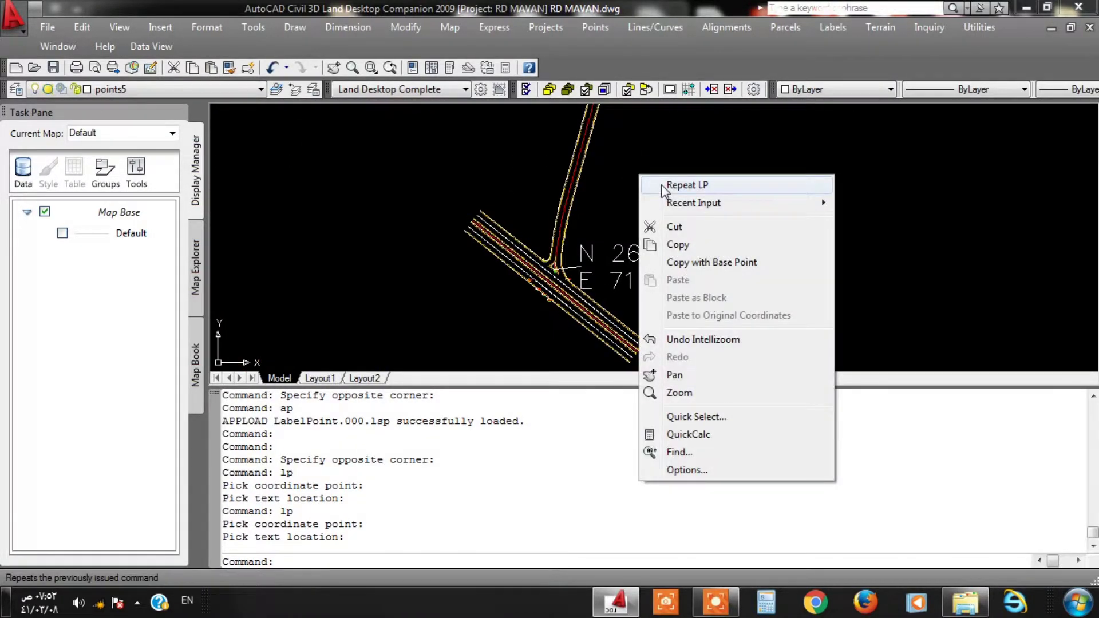
{"action": "left_click", "coordinate": [676, 179]}
{"action": "scroll", "coordinate": [584, 147], "scroll_direction": "up", "scroll_amount": 5}
{"action": "scroll", "coordinate": [533, 192], "scroll_direction": "down", "scroll_amount": 2}
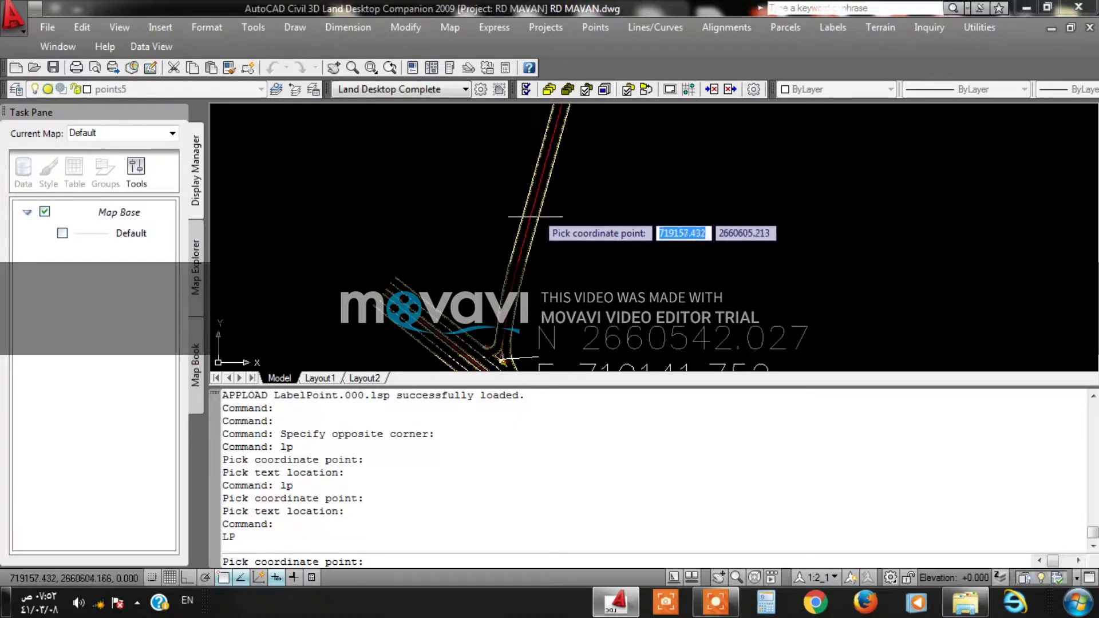
{"action": "scroll", "coordinate": [509, 332], "scroll_direction": "down", "scroll_amount": 3}
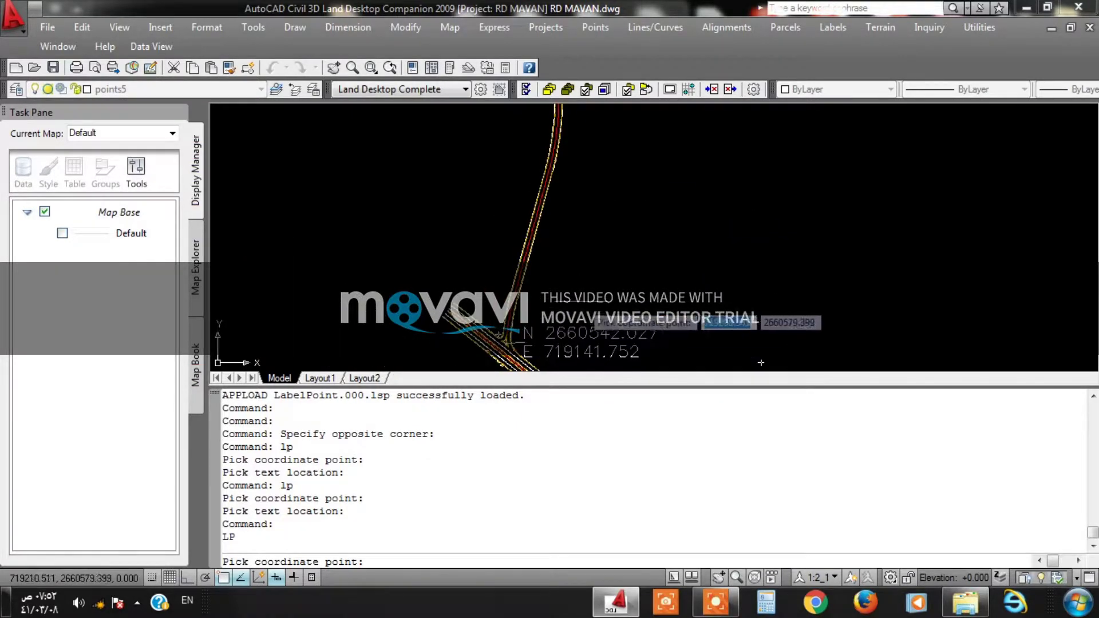
{"action": "scroll", "coordinate": [575, 317], "scroll_direction": "down", "scroll_amount": 2}
{"action": "scroll", "coordinate": [575, 312], "scroll_direction": "down", "scroll_amount": 4}
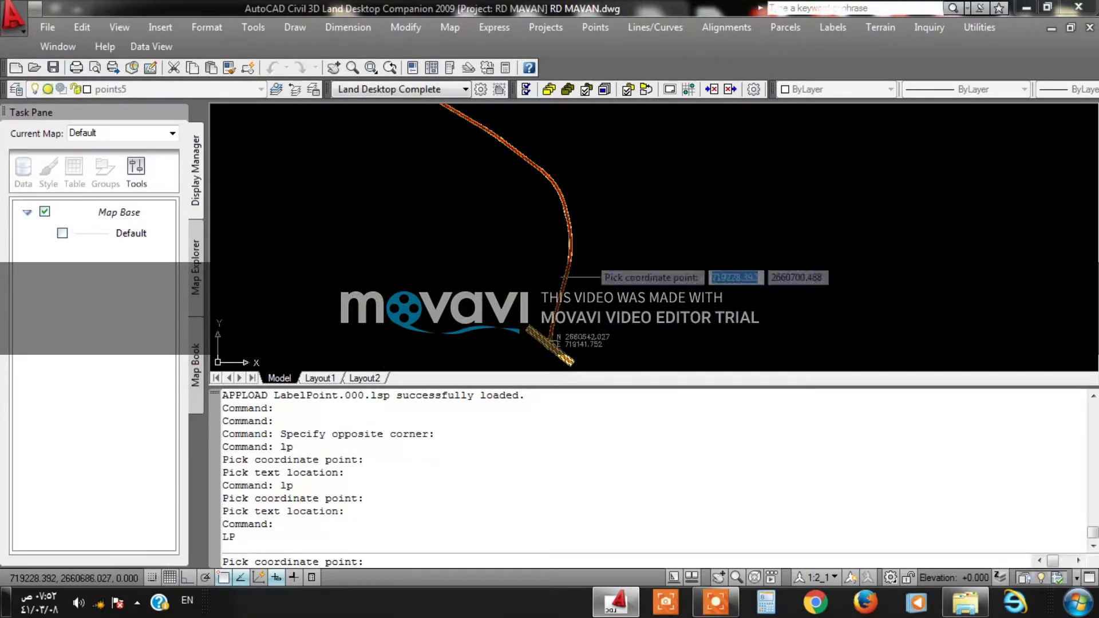
{"action": "scroll", "coordinate": [576, 343], "scroll_direction": "up", "scroll_amount": 3}
{"action": "scroll", "coordinate": [576, 343], "scroll_direction": "down", "scroll_amount": 3}
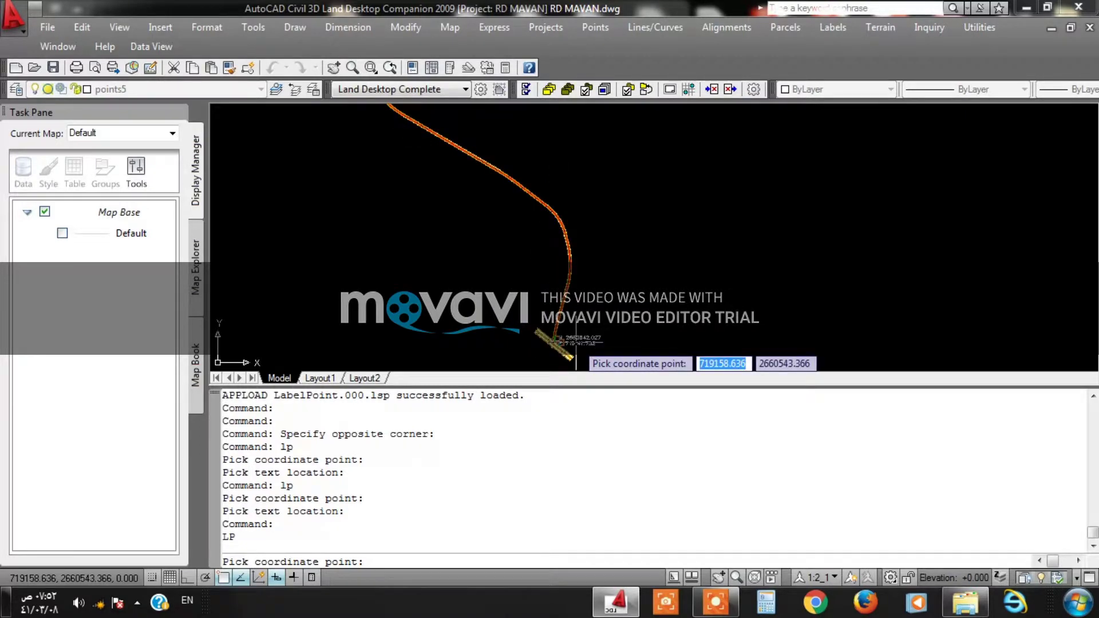
{"action": "key", "text": "Escape"}
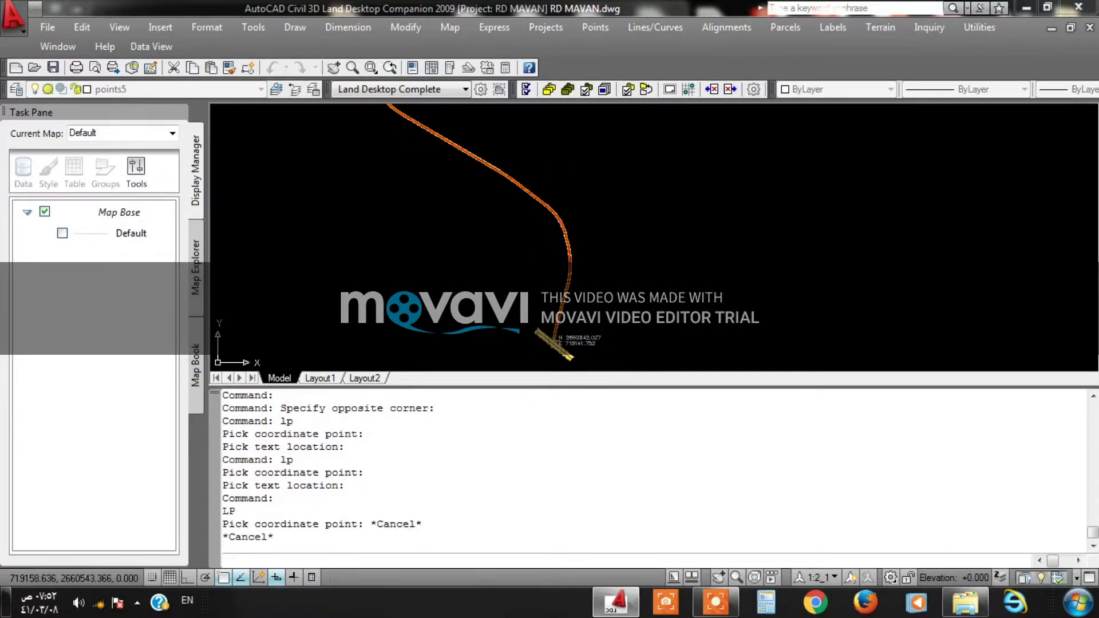
Load the AreaM LISP routine from the LISP 2 folder and close the loading dialog.
{"action": "type", "text": "a"}
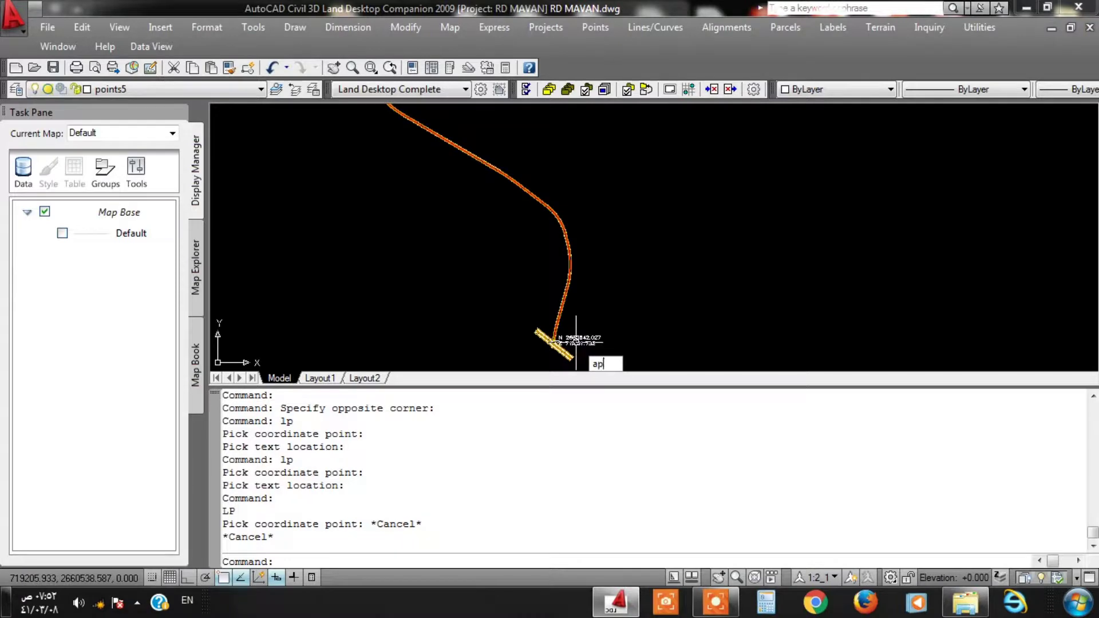
{"action": "type", "text": "p"}
{"action": "key", "text": "Return"}
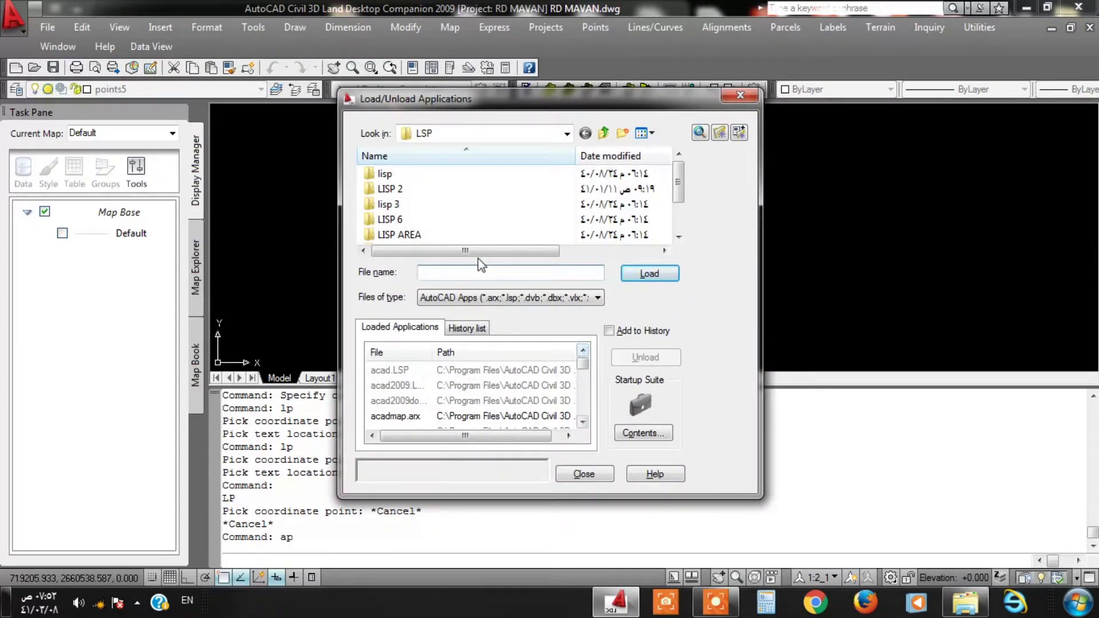
{"action": "double_click", "coordinate": [399, 189]}
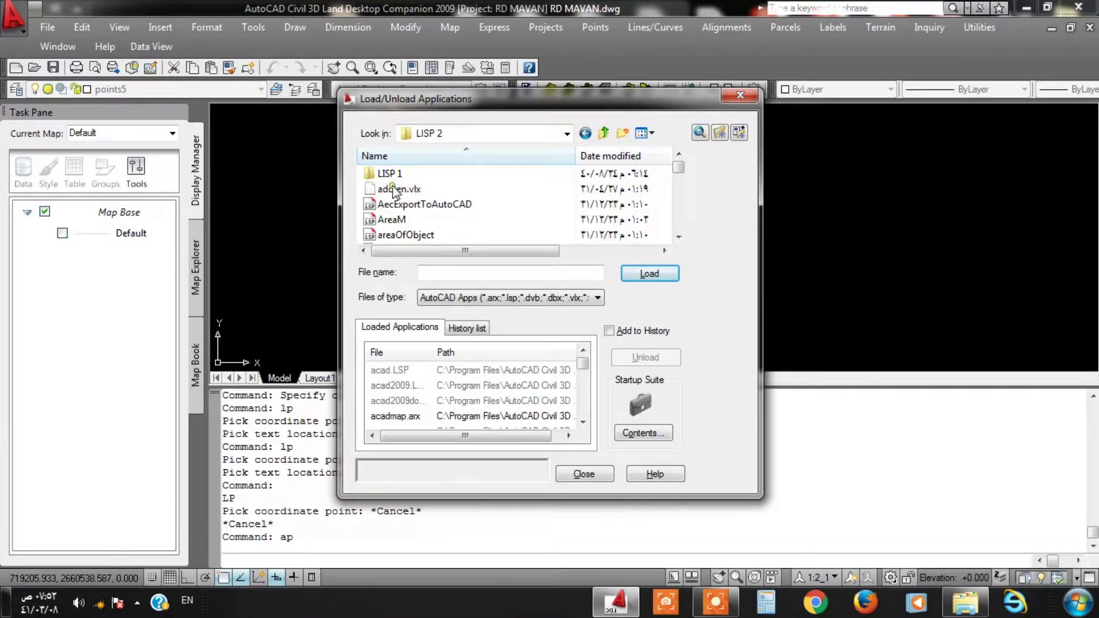
{"action": "left_click", "coordinate": [402, 190]}
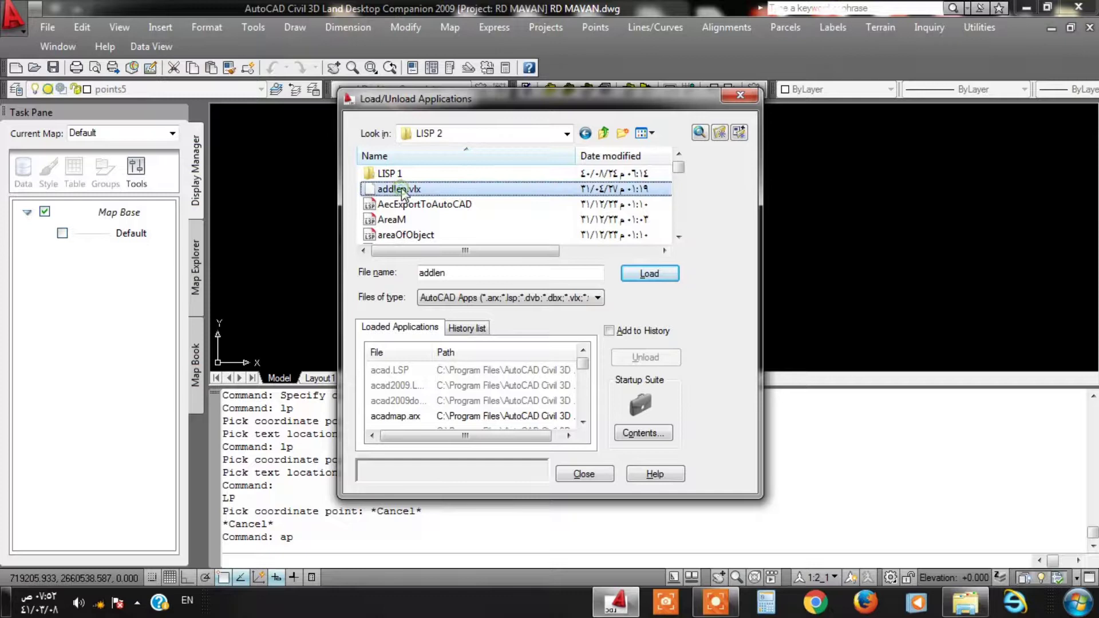
{"action": "left_click", "coordinate": [400, 220]}
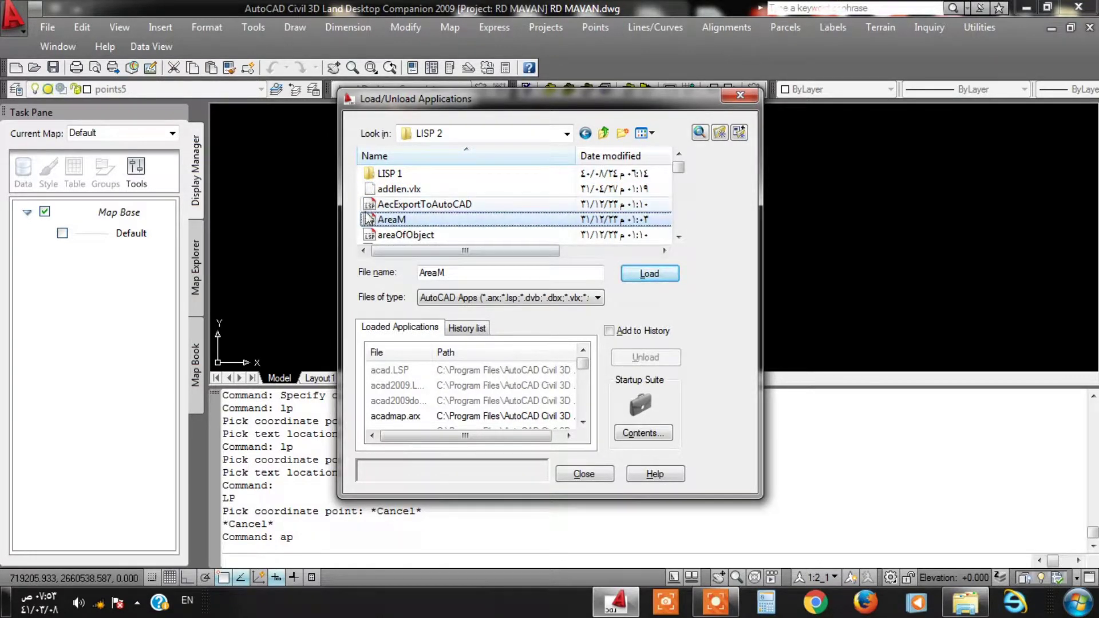
{"action": "left_click", "coordinate": [641, 273]}
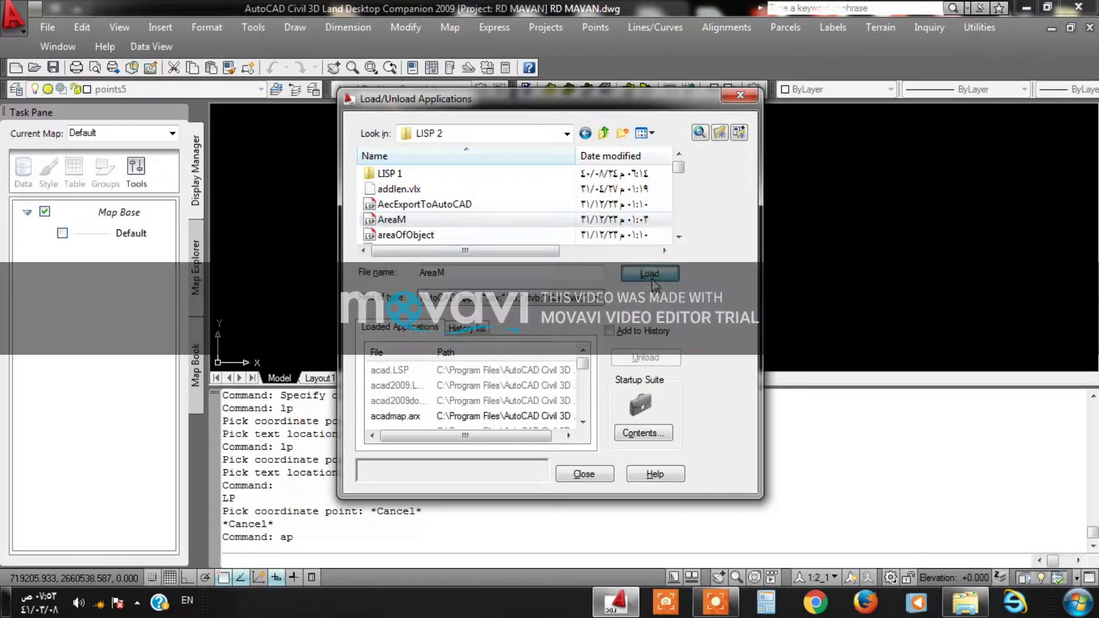
{"action": "left_click", "coordinate": [584, 474]}
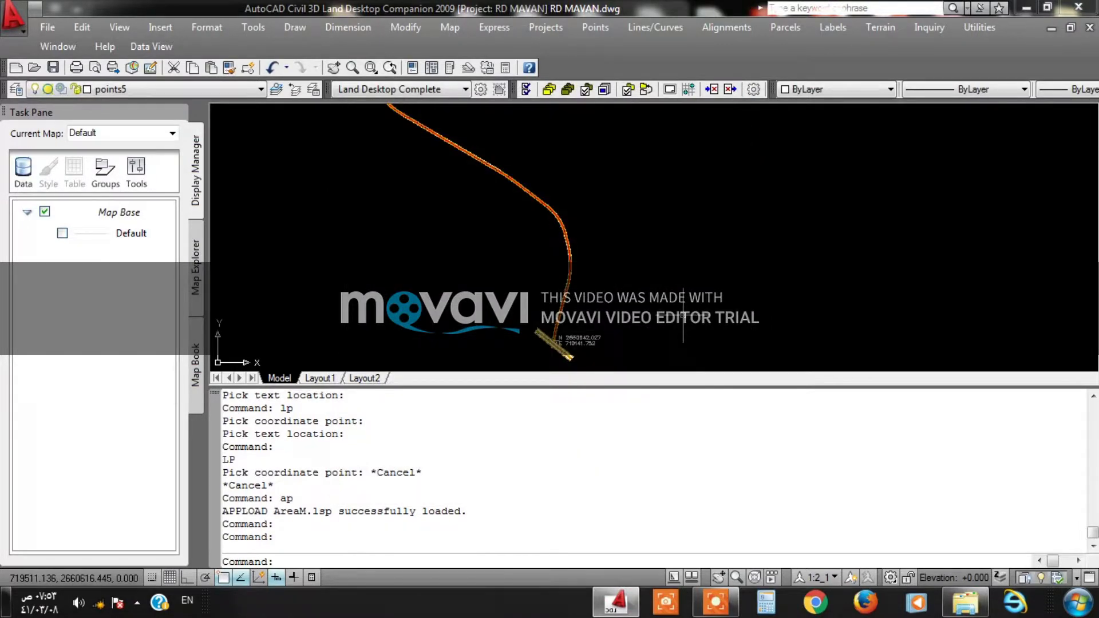
Draw two separate upright rectangles in the empty area east of the road junction.
{"action": "key", "text": "Return"}
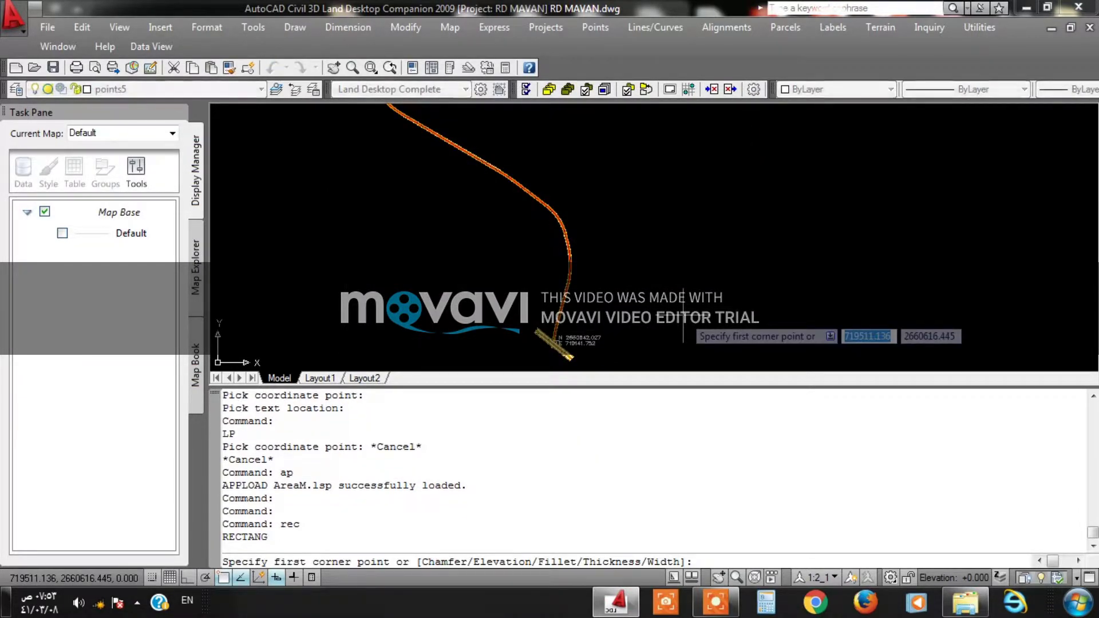
{"action": "left_click", "coordinate": [684, 318]}
{"action": "key", "text": "Return"}
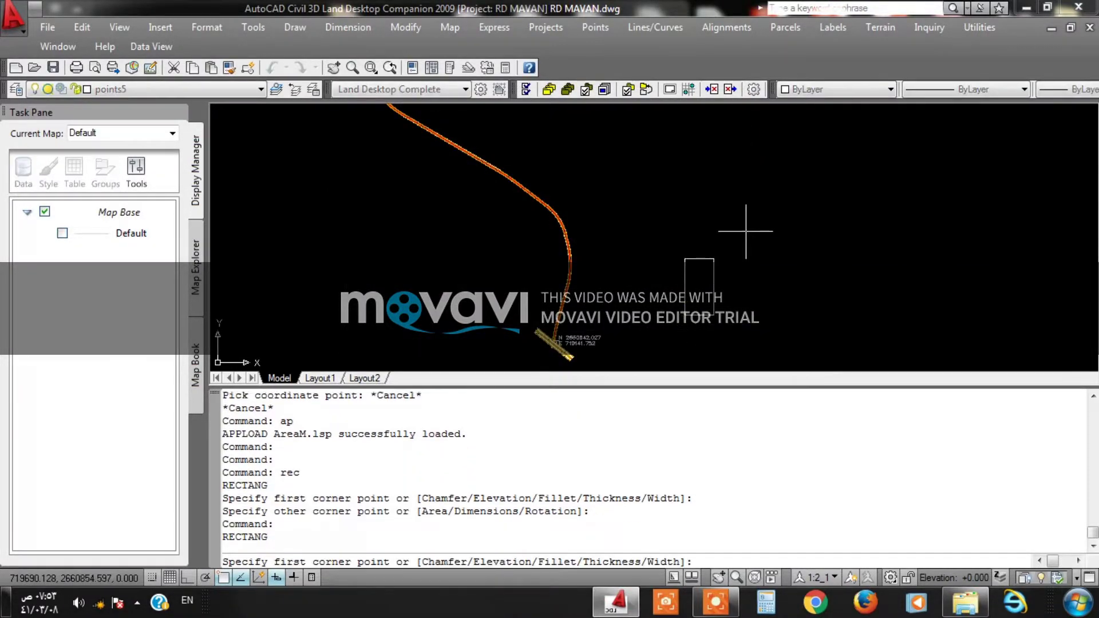
{"action": "left_click", "coordinate": [790, 183]}
{"action": "left_click", "coordinate": [813, 251]}
Copy the second, northeastern rectangle five times to scattered spots east of the road and end the command.
{"action": "left_click", "coordinate": [851, 186]}
{"action": "left_click", "coordinate": [738, 243]}
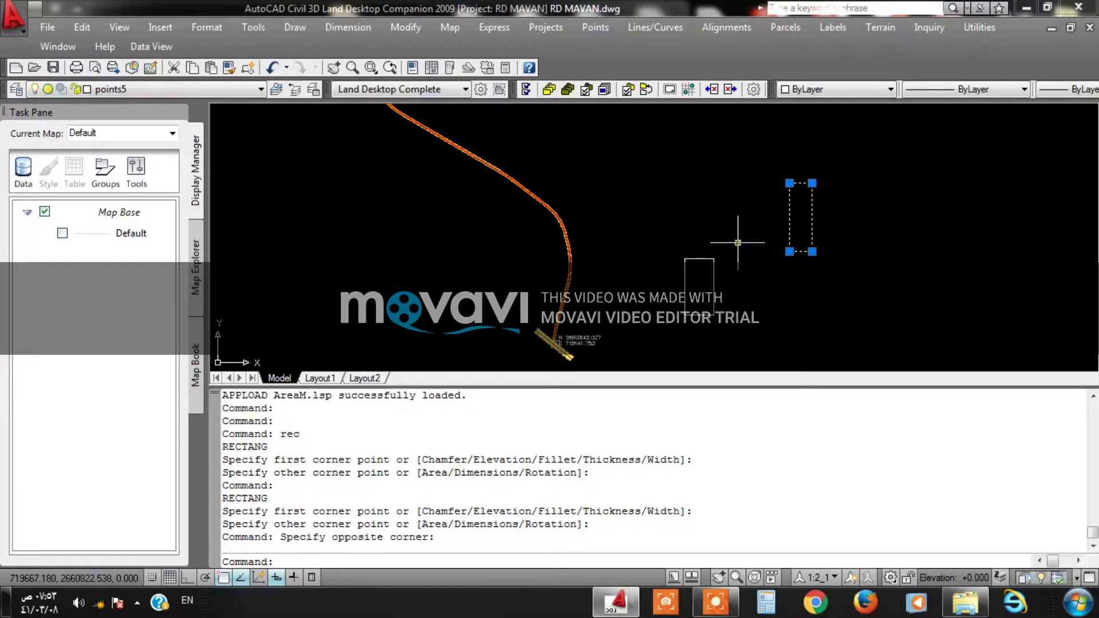
{"action": "type", "text": "co"}
{"action": "key", "text": "Return"}
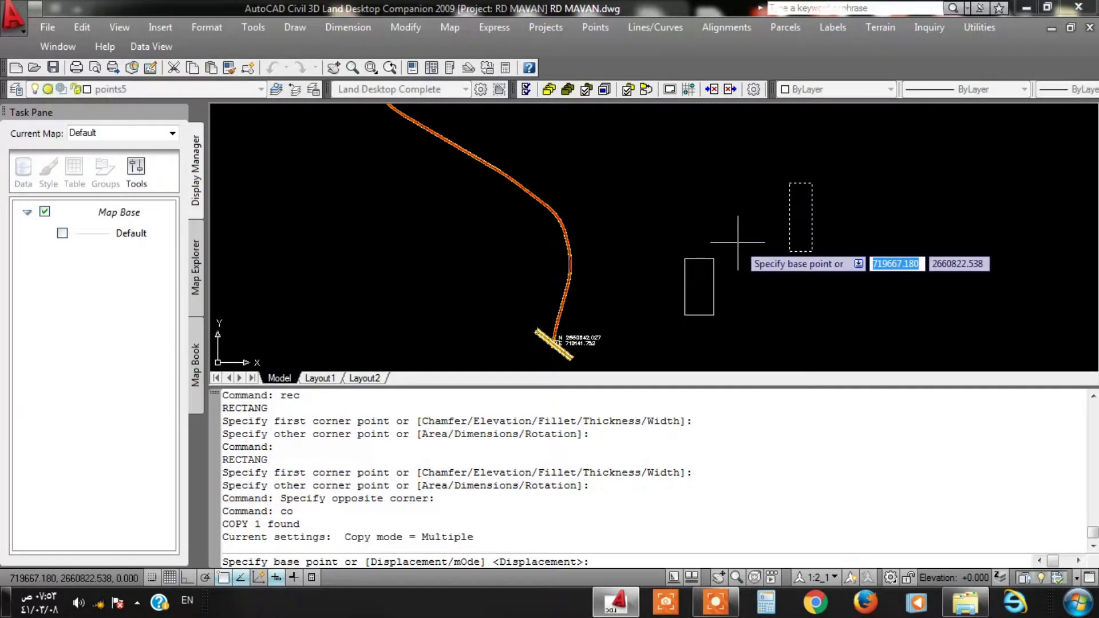
{"action": "left_click", "coordinate": [748, 291]}
{"action": "left_click", "coordinate": [848, 300]}
{"action": "middle_click_drag", "start_coordinate": [820, 345], "coordinate": [800, 279]}
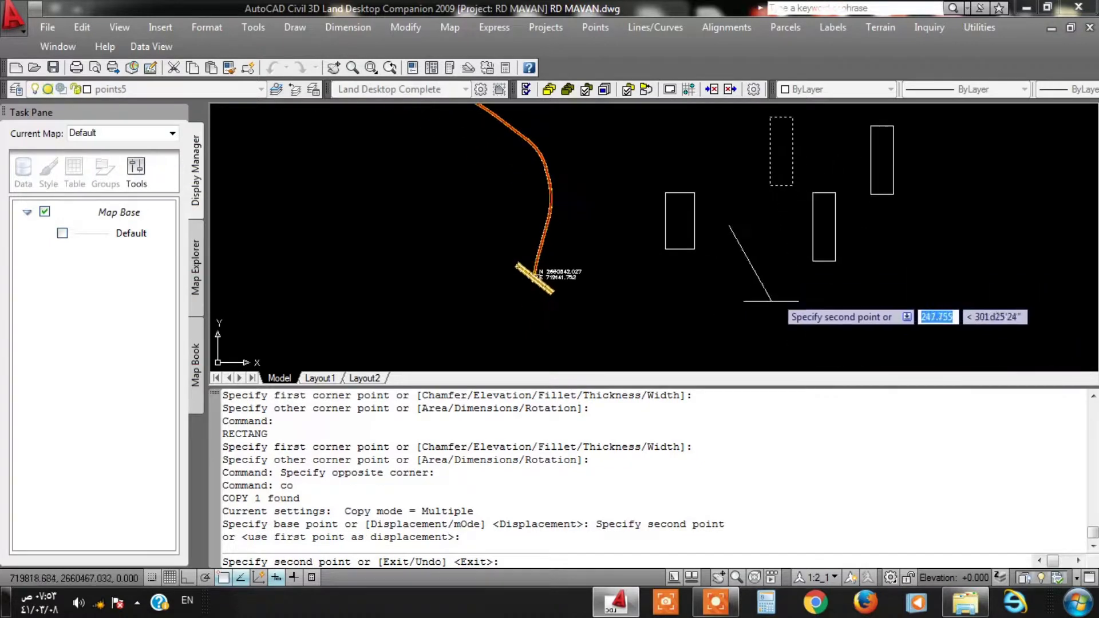
{"action": "left_click", "coordinate": [768, 312]}
{"action": "left_click", "coordinate": [882, 328]}
{"action": "left_click", "coordinate": [684, 355]}
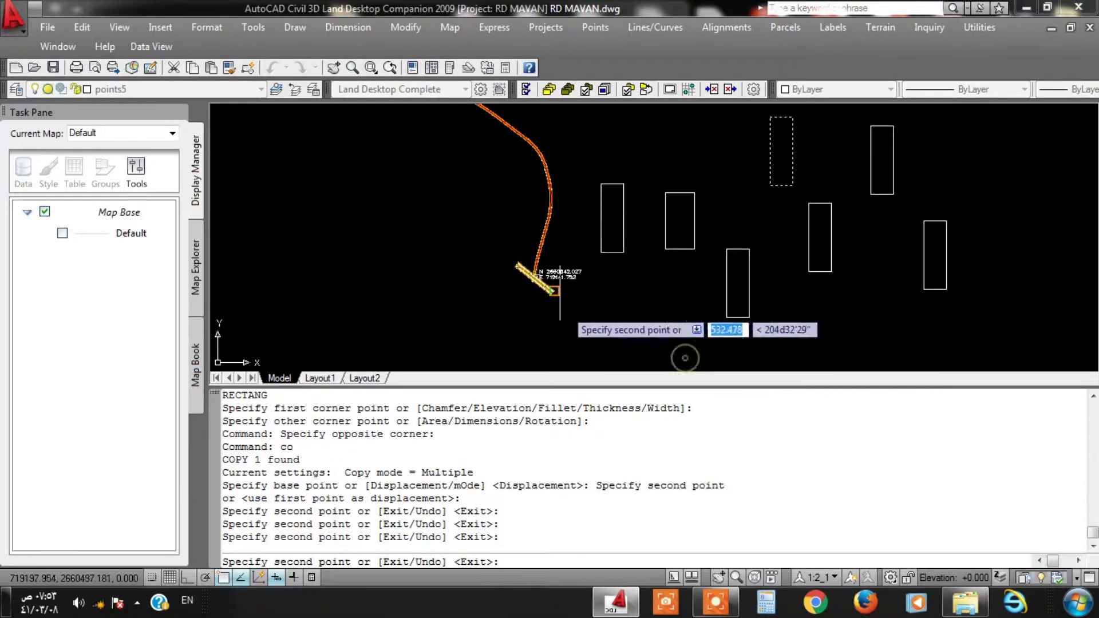
{"action": "left_click", "coordinate": [573, 202]}
{"action": "right_click", "coordinate": [433, 159]}
{"action": "left_click", "coordinate": [472, 168]}
{"action": "middle_click_drag", "start_coordinate": [779, 121], "coordinate": [673, 171]}
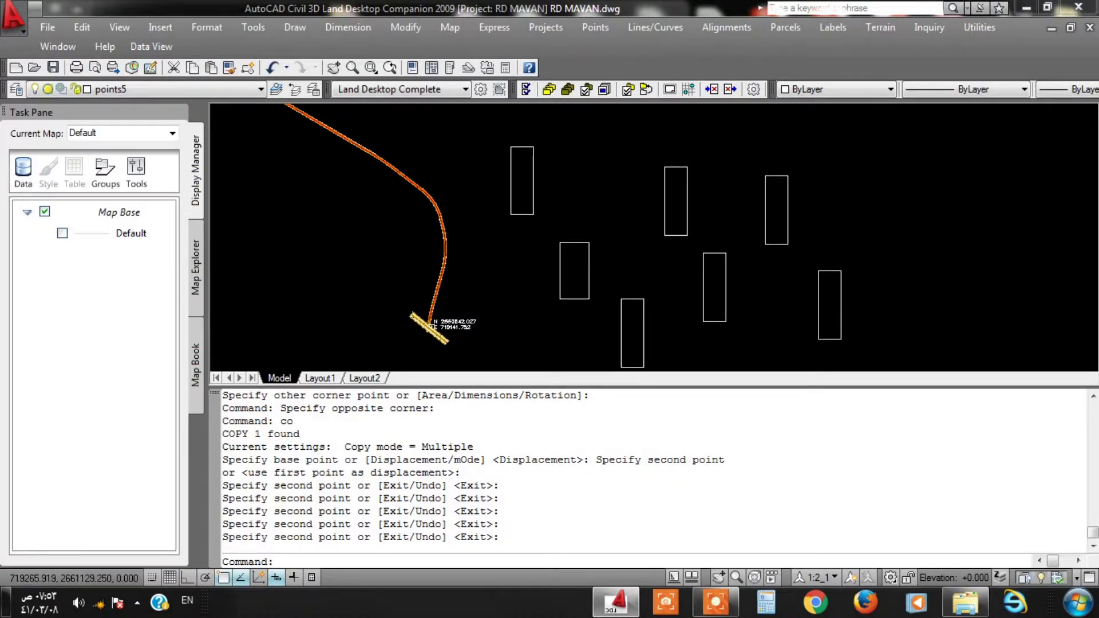
Reload the AreaM routine from the LISP 2 folder and close the loading dialog.
{"action": "scroll", "coordinate": [469, 120], "scroll_direction": "down", "scroll_amount": 2}
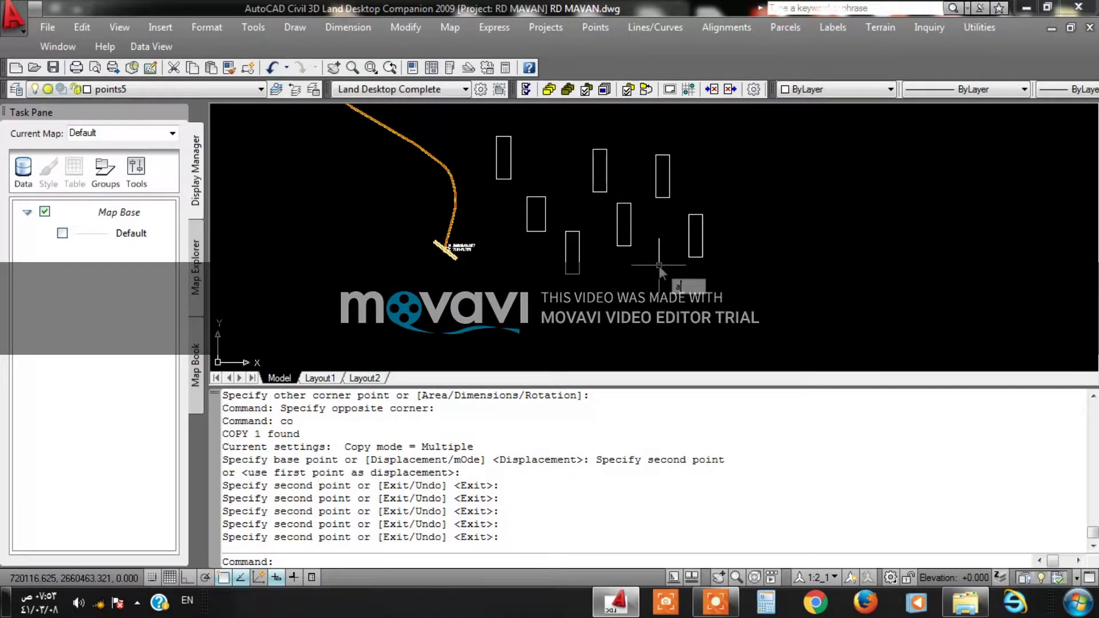
{"action": "type", "text": "ap"}
{"action": "key", "text": "Return"}
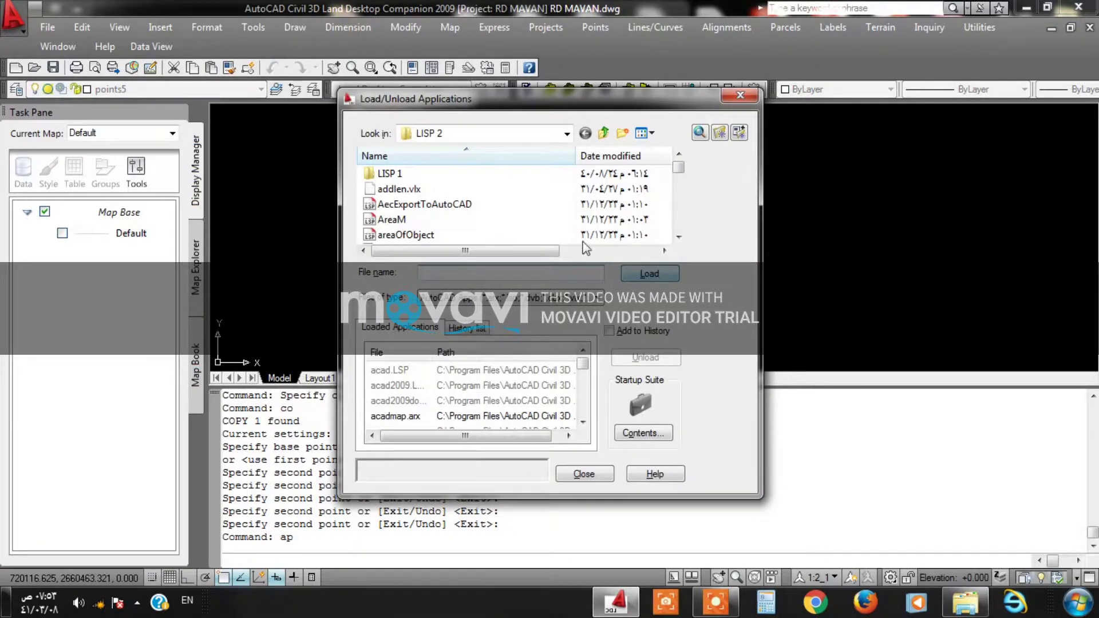
{"action": "left_click", "coordinate": [385, 222]}
{"action": "left_click", "coordinate": [649, 275]}
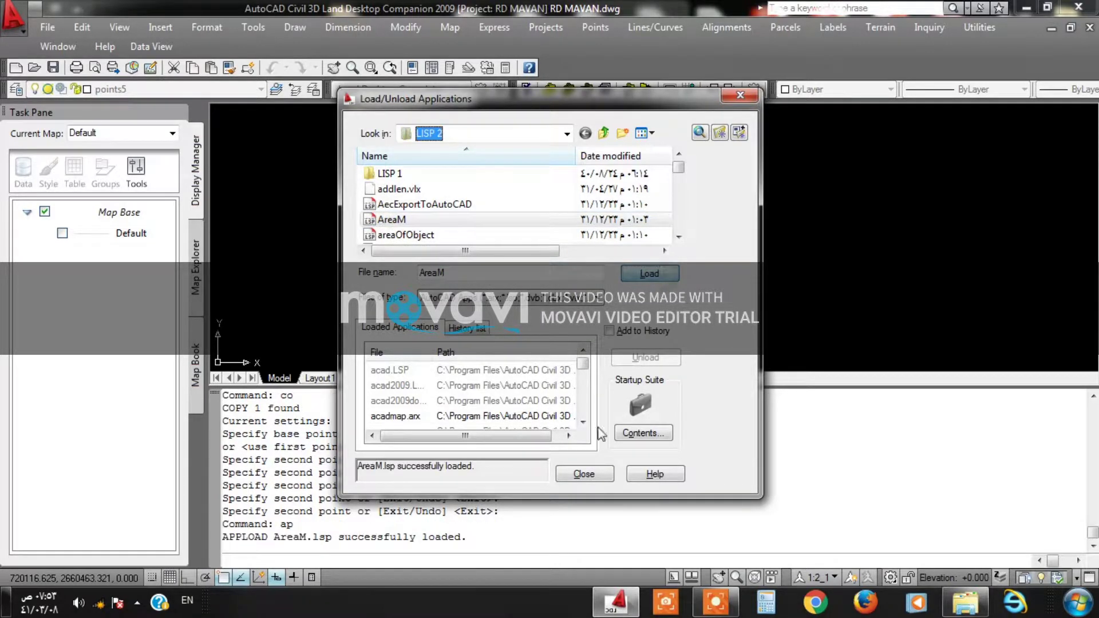
{"action": "left_click", "coordinate": [584, 475]}
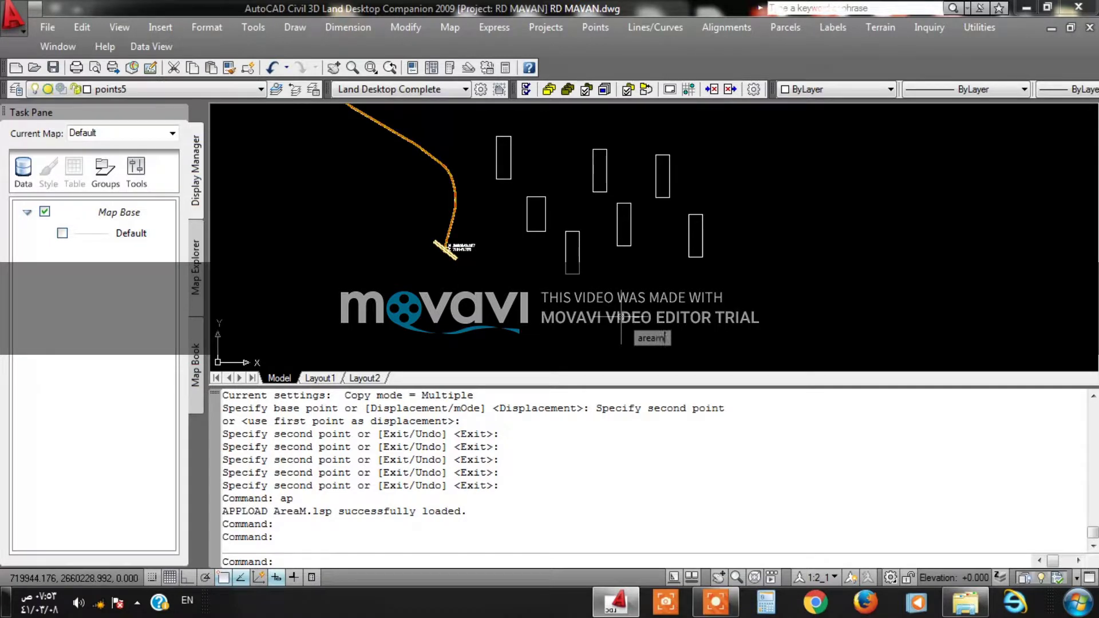
Measure the combined area of all the rectangles with the AREAM command and highlight the total in the command history.
{"action": "key", "text": "Return"}
{"action": "left_click", "coordinate": [782, 320]}
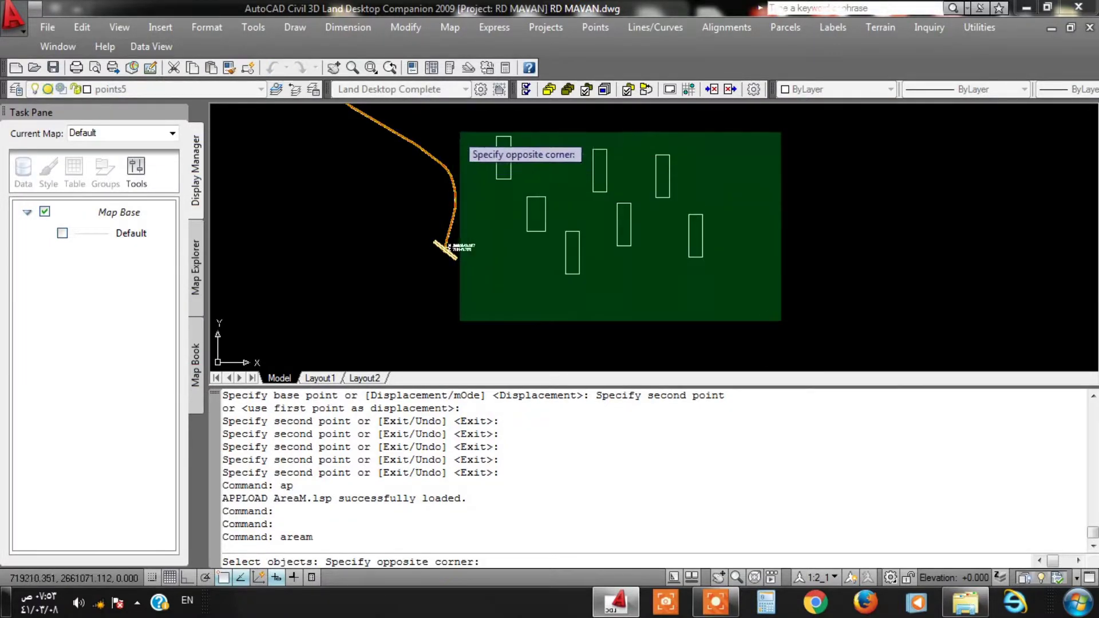
{"action": "left_click", "coordinate": [492, 127]}
{"action": "key", "text": "Return"}
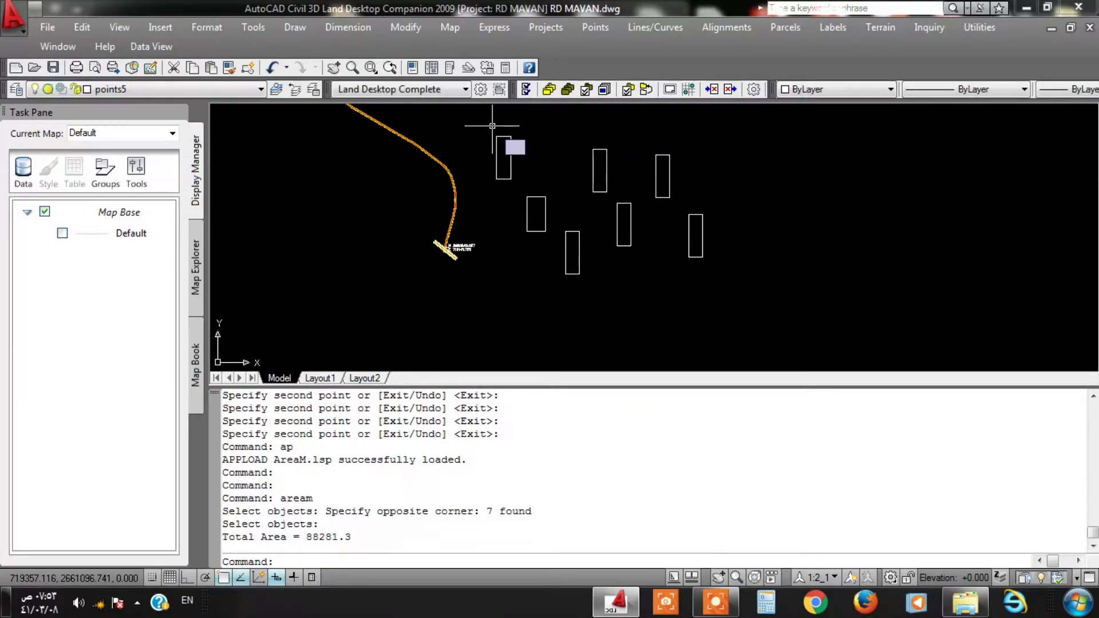
{"action": "left_click_drag", "start_coordinate": [225, 536], "coordinate": [354, 537]}
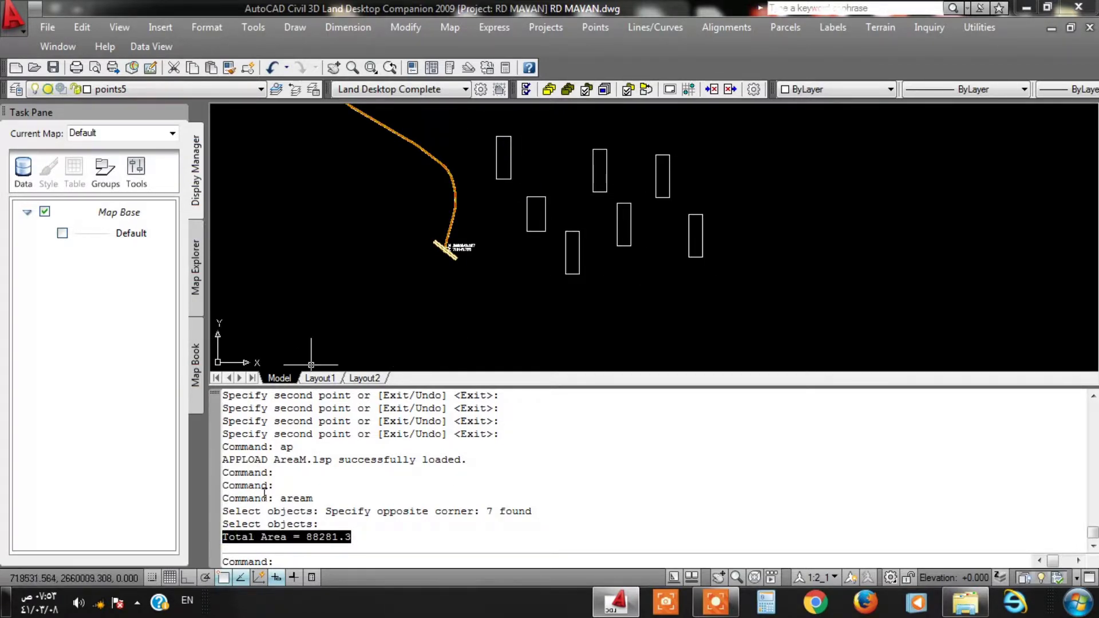
{"action": "left_click_drag", "start_coordinate": [306, 537], "coordinate": [363, 538]}
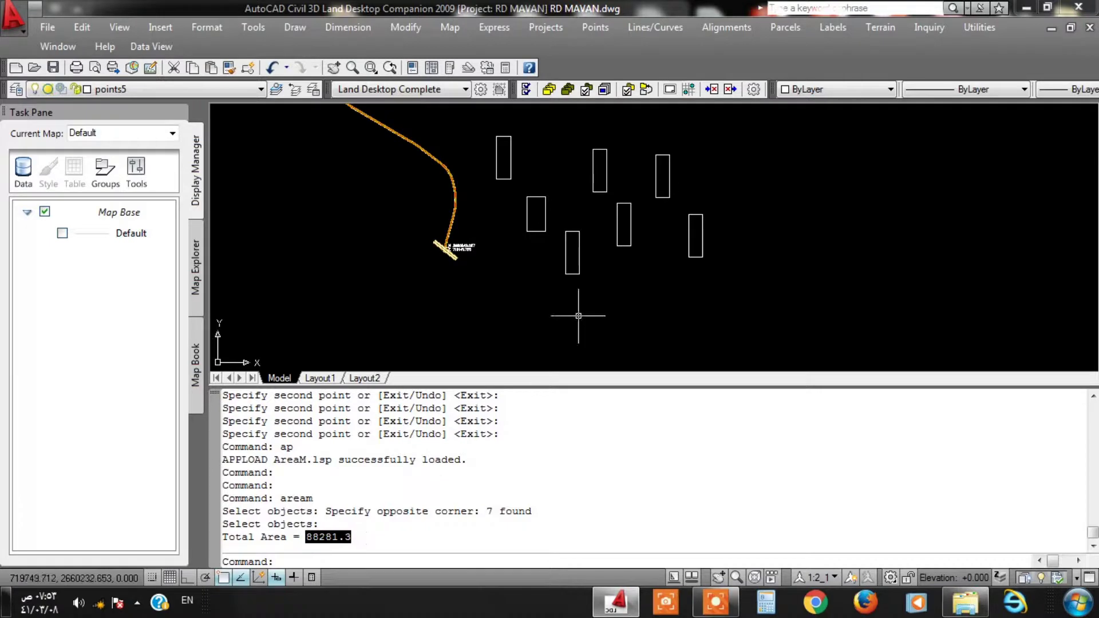
{"action": "left_click_drag", "start_coordinate": [564, 239], "coordinate": [492, 299]}
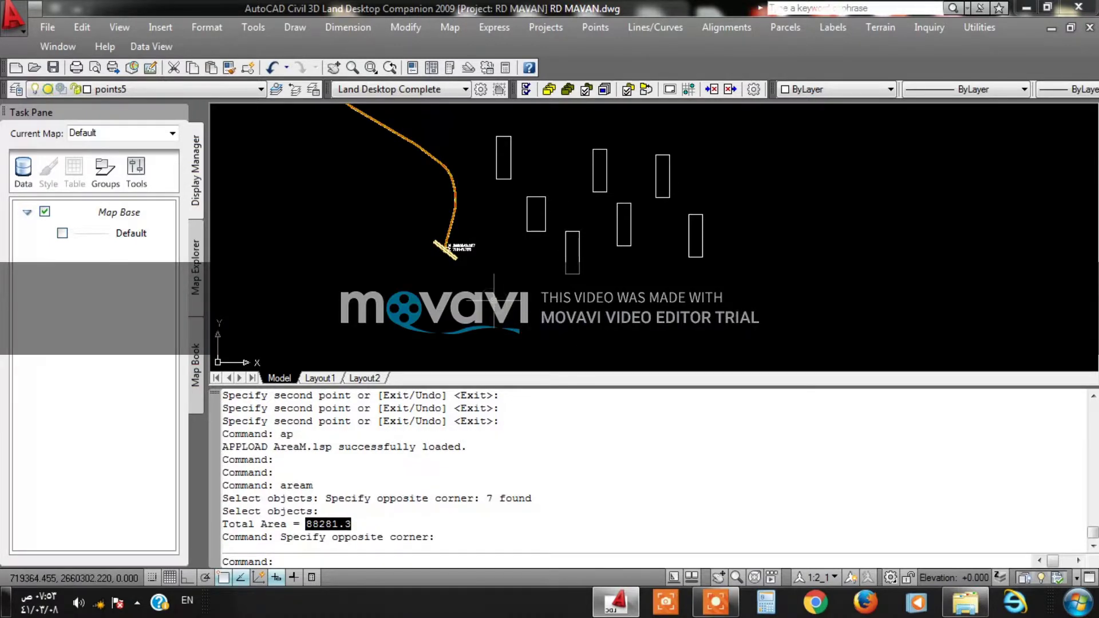
{"action": "key", "text": "Escape"}
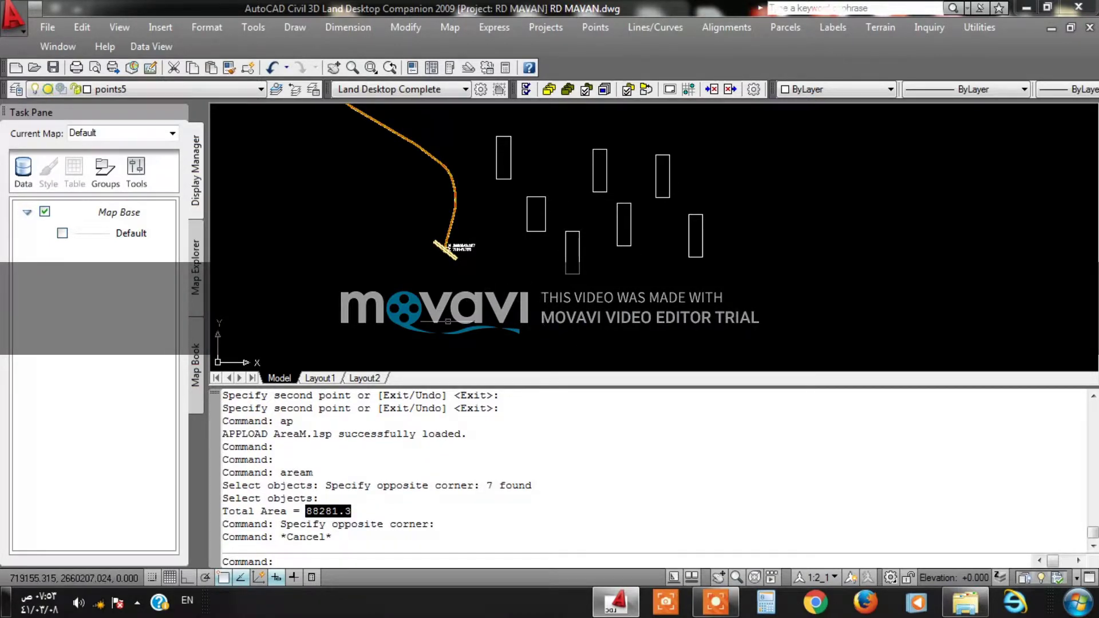
{"action": "scroll", "coordinate": [575, 152], "scroll_direction": "up", "scroll_amount": 3}
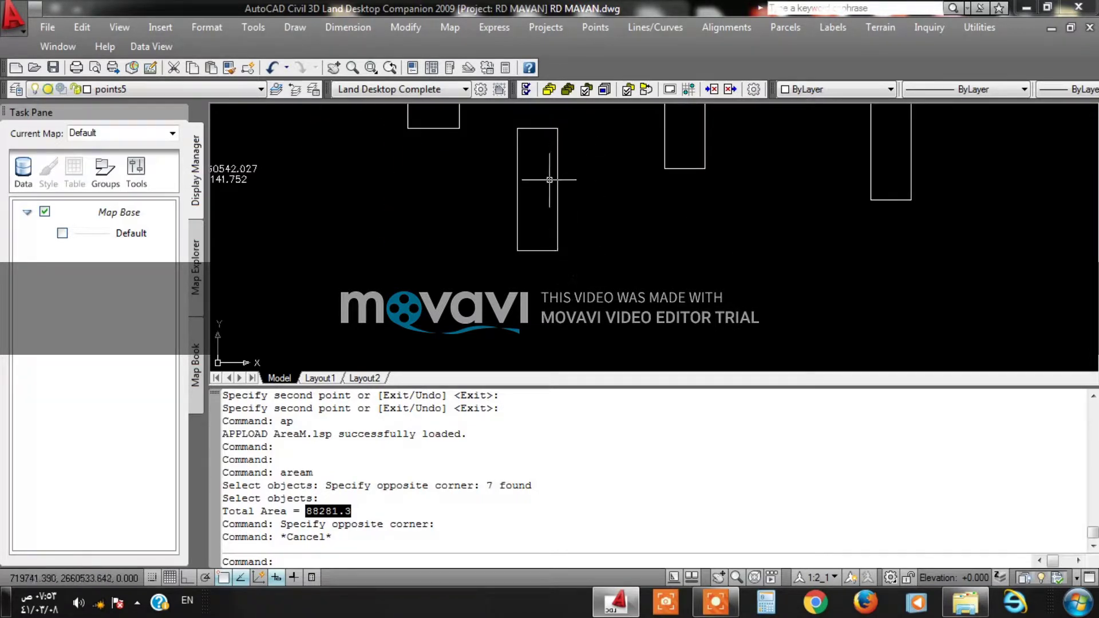
Add linear dimensions to the height and top width of the lowest rectangle, along its left side and above it.
{"action": "type", "text": "dli"}
{"action": "key", "text": "Return"}
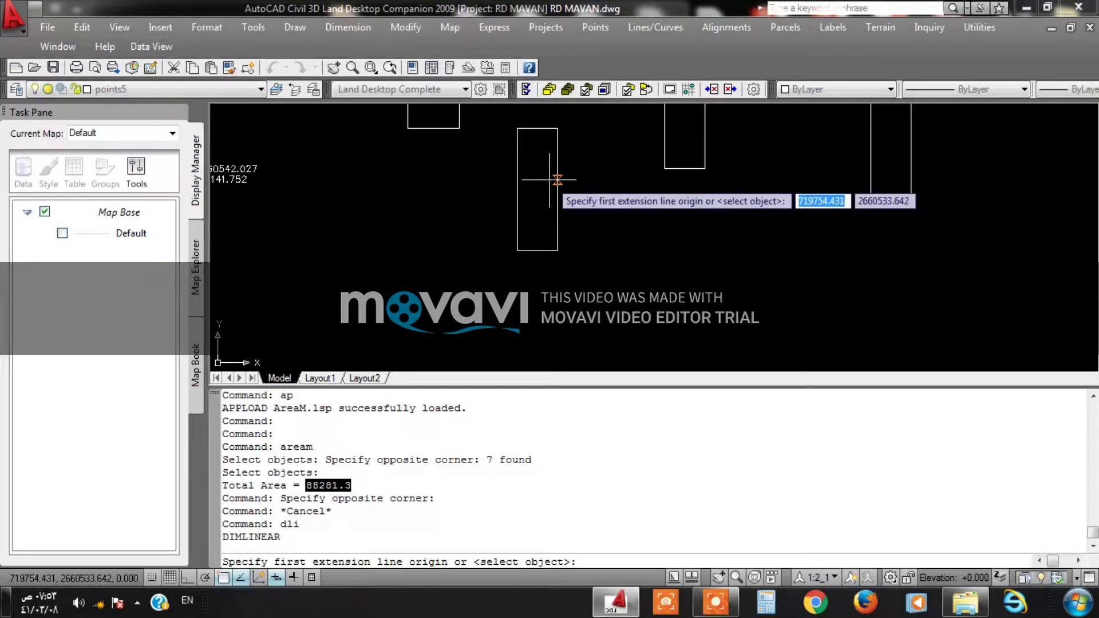
{"action": "left_click", "coordinate": [517, 129]}
{"action": "left_click", "coordinate": [517, 251]}
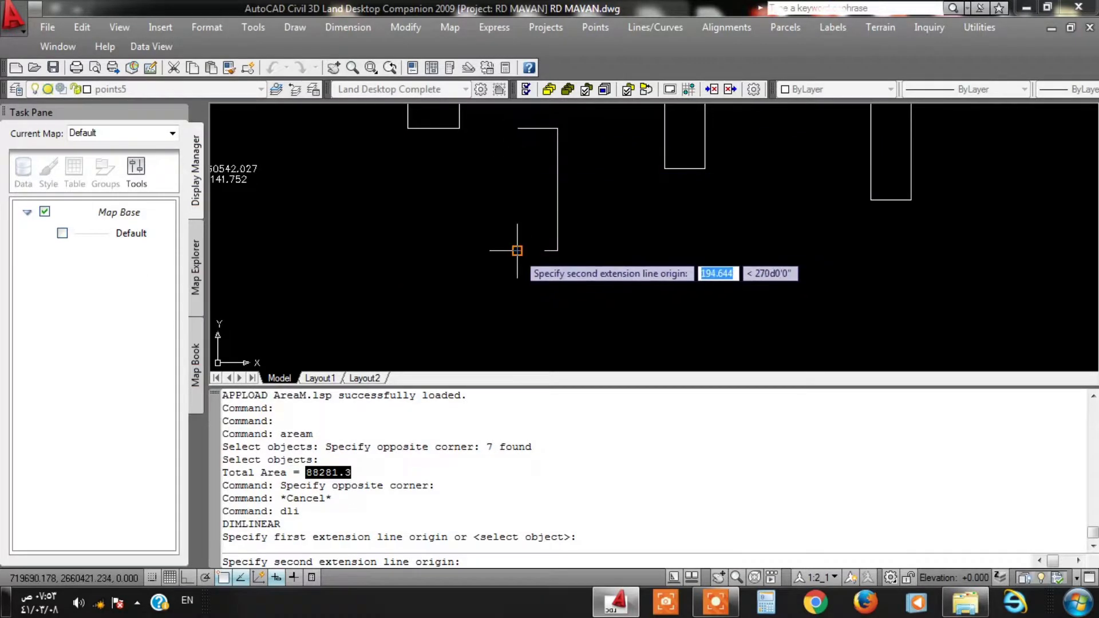
{"action": "left_click", "coordinate": [489, 229]}
{"action": "right_click", "coordinate": [520, 138]}
{"action": "left_click", "coordinate": [567, 153]}
{"action": "left_click", "coordinate": [517, 128]}
{"action": "left_click", "coordinate": [557, 129]}
{"action": "left_click", "coordinate": [557, 112]}
{"action": "middle_click_drag", "start_coordinate": [574, 132], "coordinate": [571, 151]}
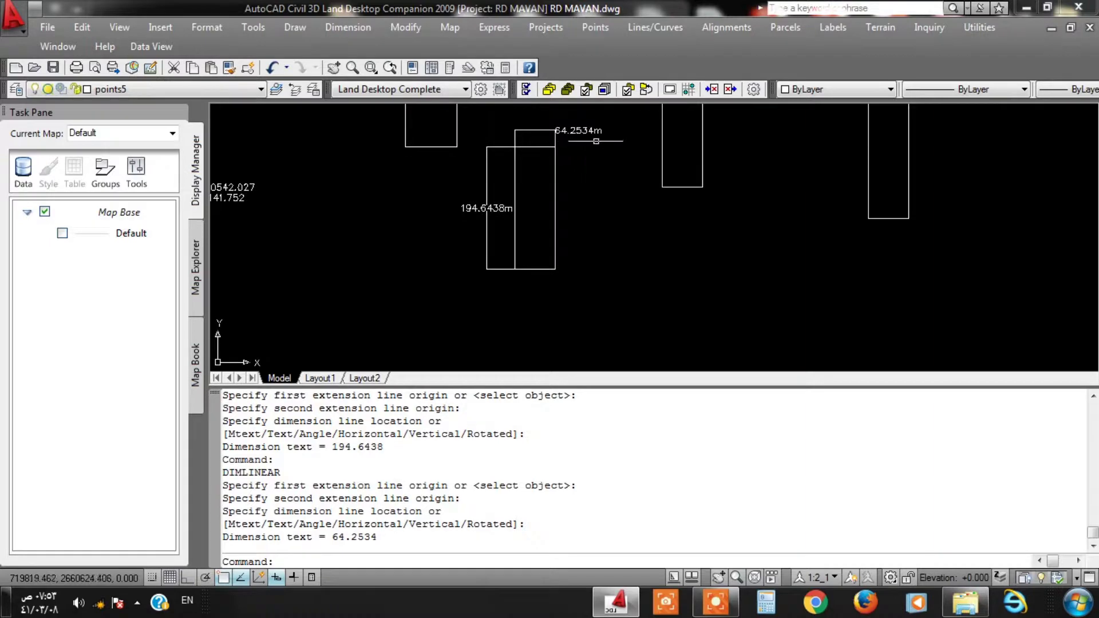
Add a vertical linear dimension to the right of the same rectangle, from its upper-left to its lower-right corner.
{"action": "left_click", "coordinate": [606, 148]}
{"action": "right_click", "coordinate": [606, 148]}
{"action": "left_click", "coordinate": [629, 158]}
{"action": "left_click", "coordinate": [515, 147]}
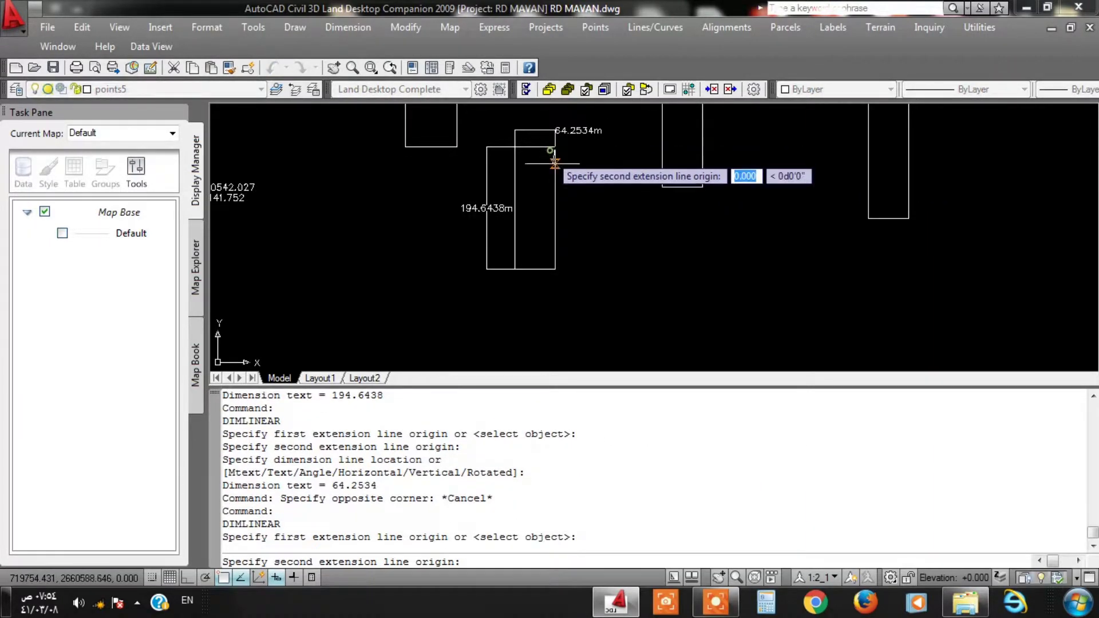
{"action": "left_click", "coordinate": [555, 269]}
{"action": "left_click", "coordinate": [588, 272]}
Delete the three linear dimensions around the rectangle.
{"action": "left_click", "coordinate": [525, 159]}
{"action": "left_click", "coordinate": [442, 207]}
{"action": "left_click", "coordinate": [540, 140]}
{"action": "left_click", "coordinate": [522, 119]}
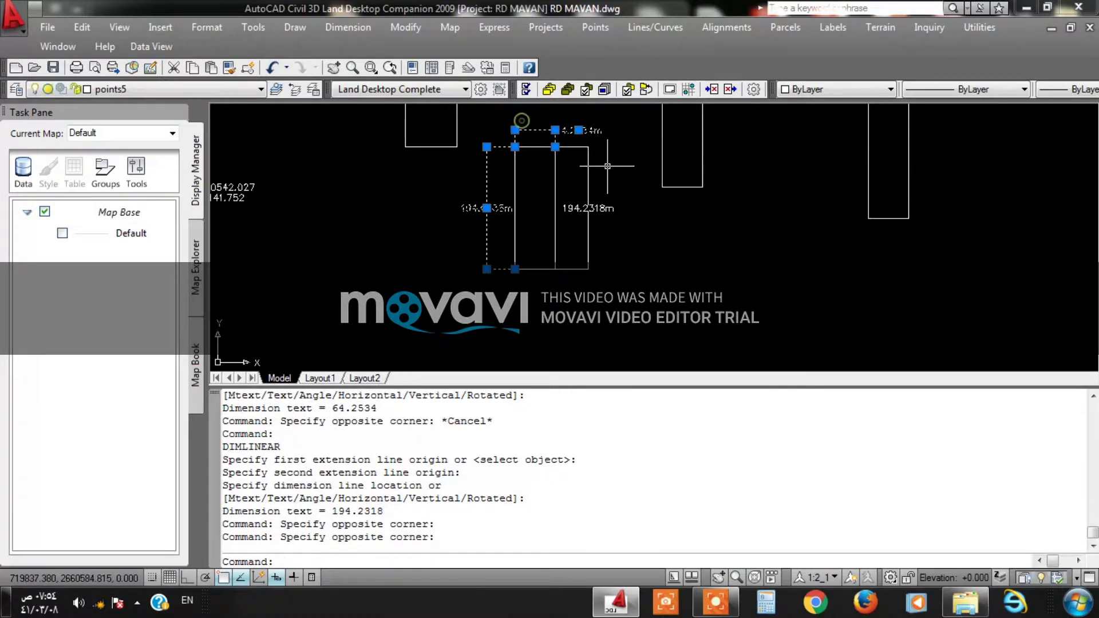
{"action": "left_click", "coordinate": [607, 166]}
{"action": "left_click", "coordinate": [582, 179]}
{"action": "key", "text": "Delete"}
Load the addlen.vlx routine from the LISP 2 folder and close the loading dialog.
{"action": "scroll", "coordinate": [585, 278], "scroll_direction": "down", "scroll_amount": 5}
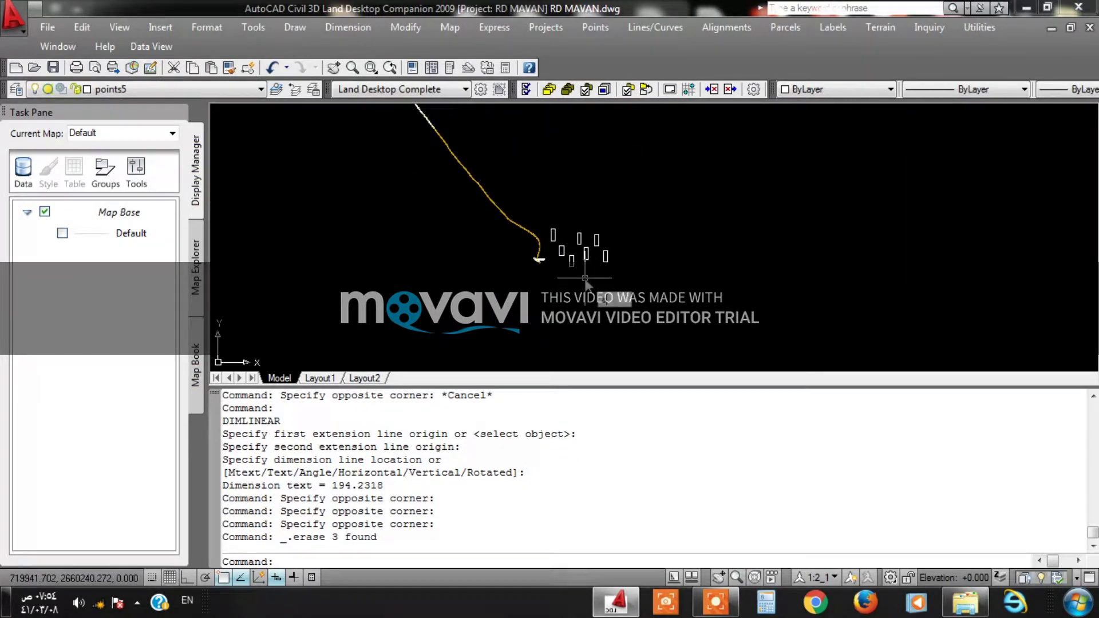
{"action": "type", "text": "ap"}
{"action": "key", "text": "Return"}
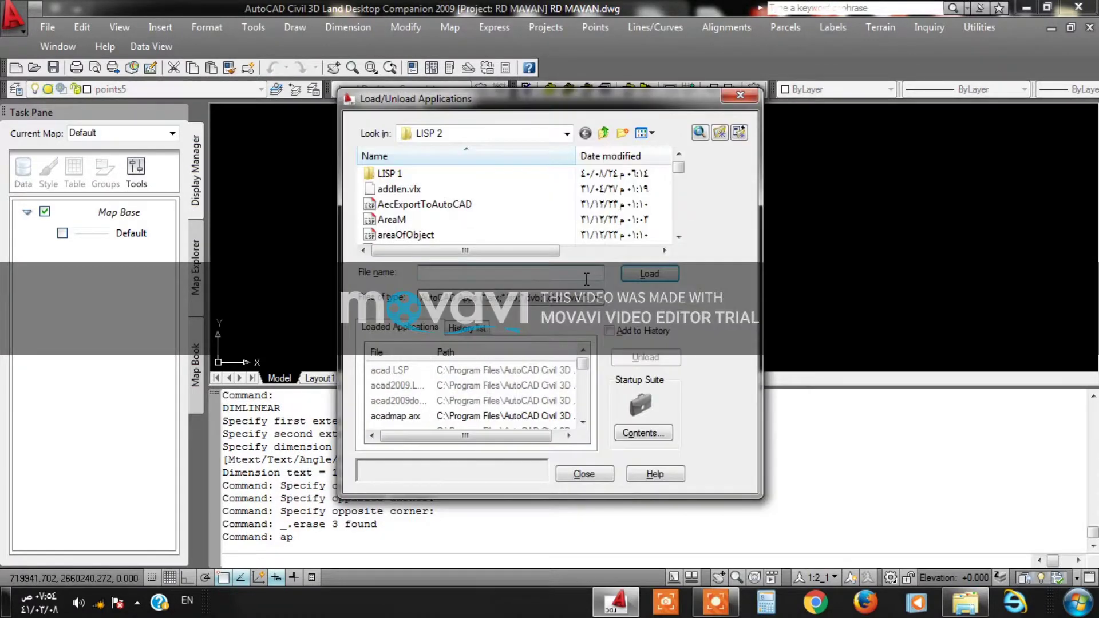
{"action": "left_click", "coordinate": [399, 189]}
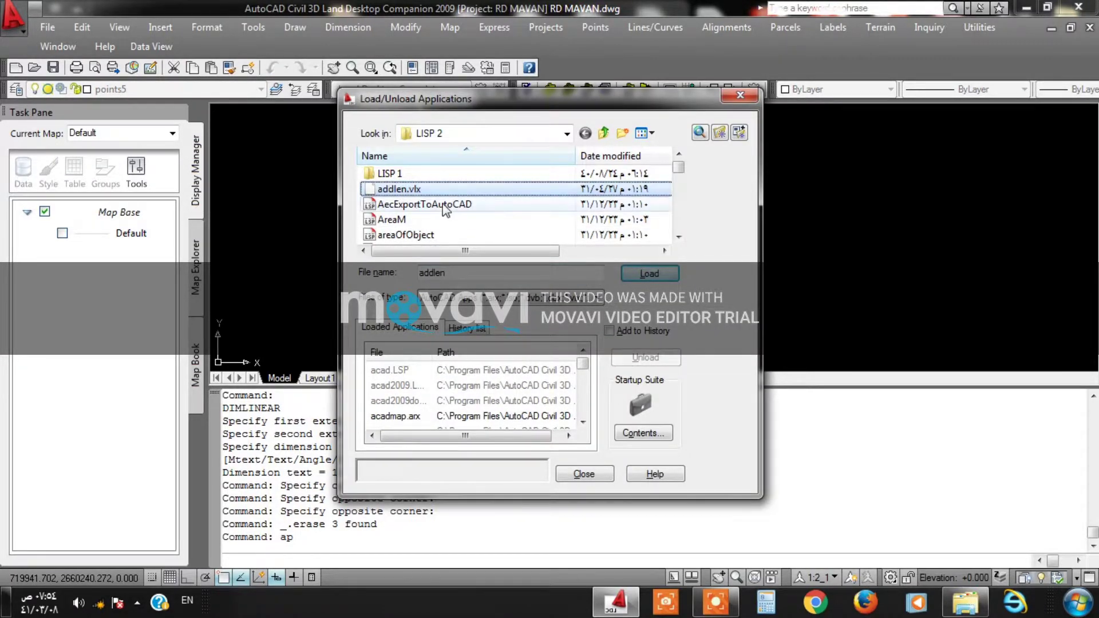
{"action": "left_click", "coordinate": [649, 274]}
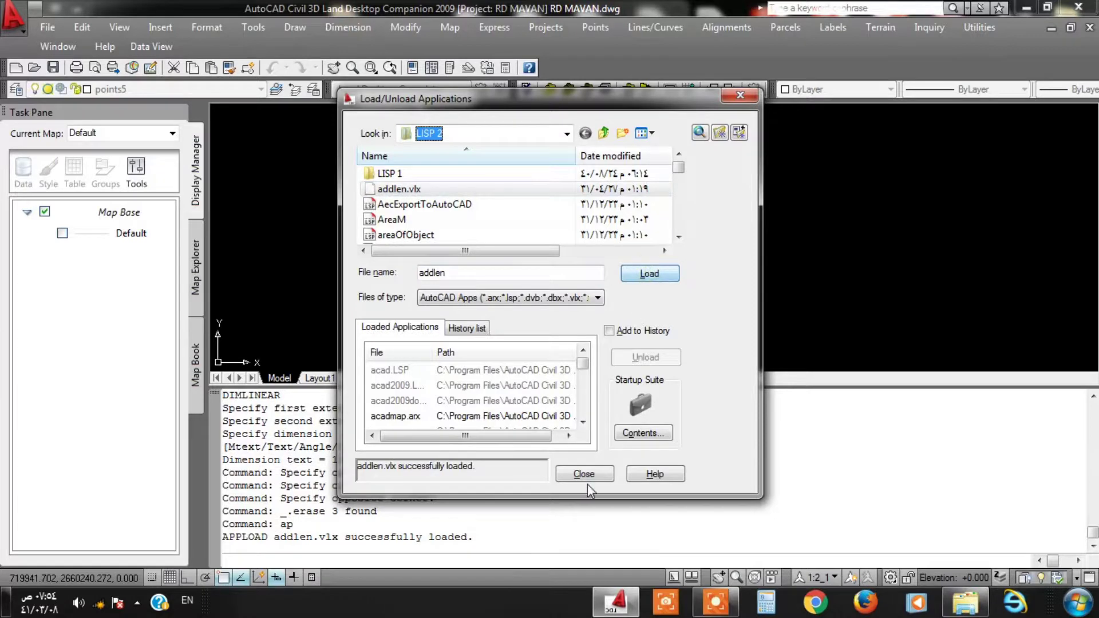
{"action": "left_click", "coordinate": [584, 474]}
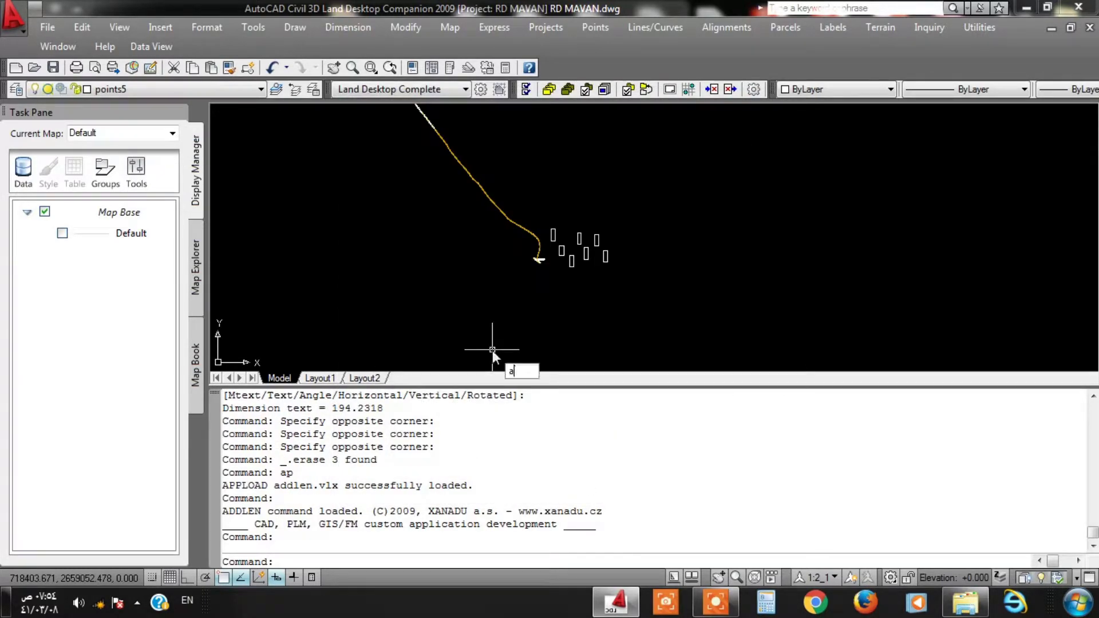
Measure the combined length of all seven rectangles with the ADDLEN command and cancel the output file.
{"action": "type", "text": "addlen"}
{"action": "key", "text": "Return"}
{"action": "scroll", "coordinate": [581, 229], "scroll_direction": "up", "scroll_amount": 3}
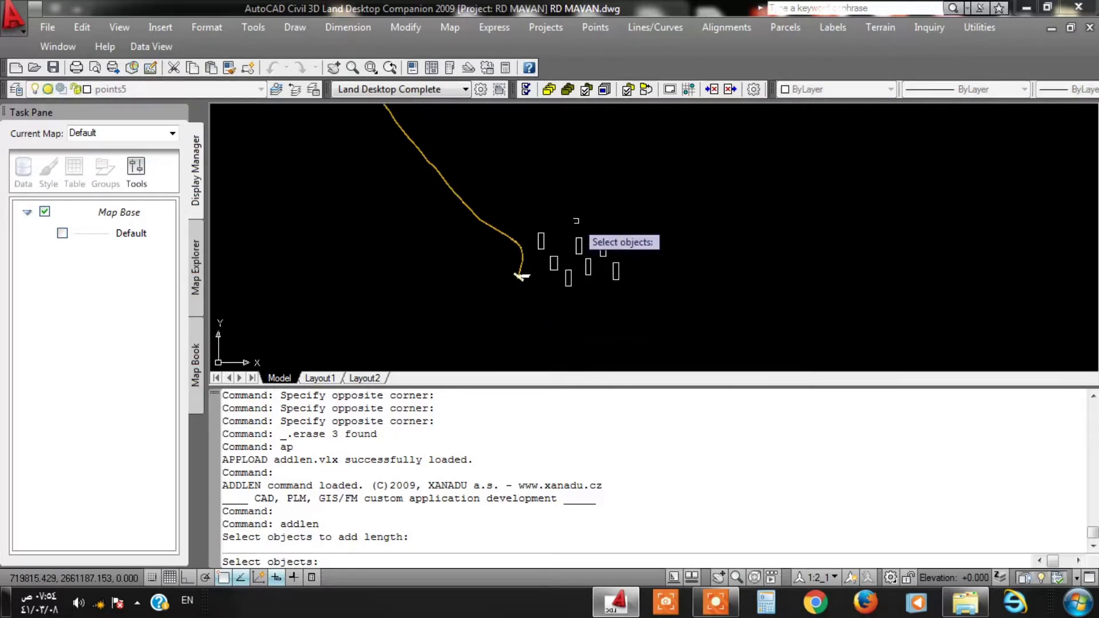
{"action": "middle_click_drag", "start_coordinate": [702, 317], "coordinate": [657, 264]}
{"action": "left_click", "coordinate": [662, 311]}
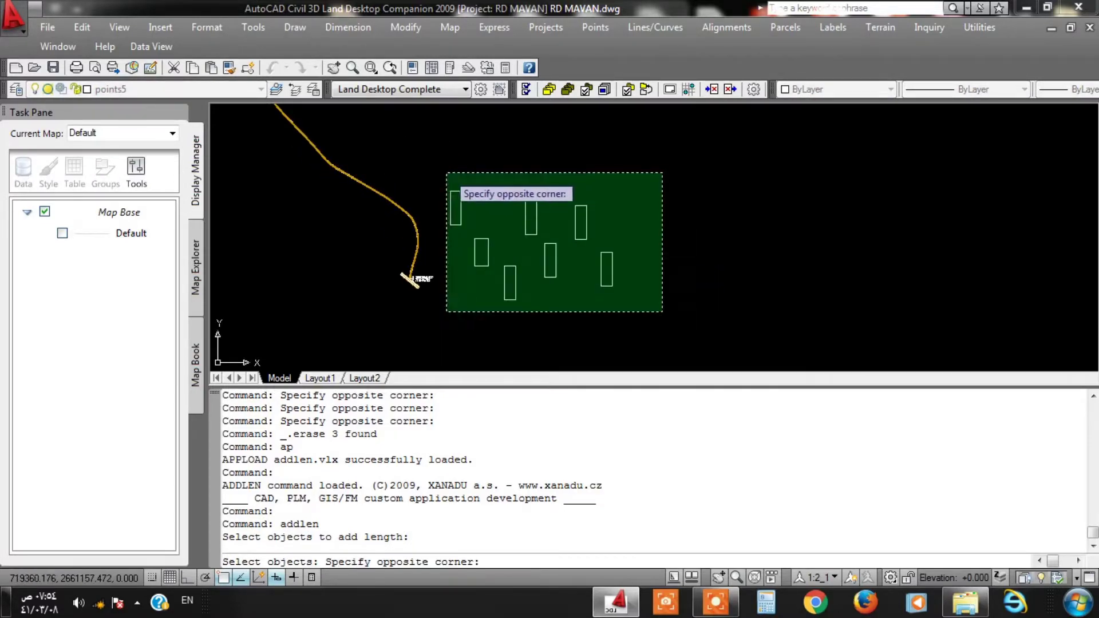
{"action": "left_click", "coordinate": [446, 173]}
{"action": "key", "text": "Return"}
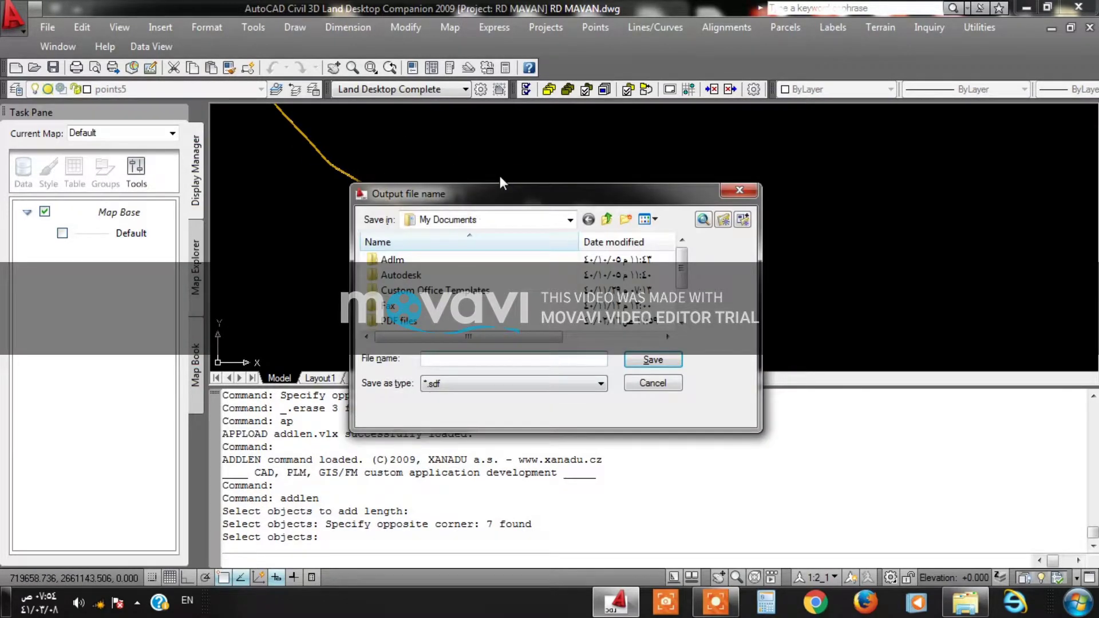
{"action": "left_click", "coordinate": [647, 389]}
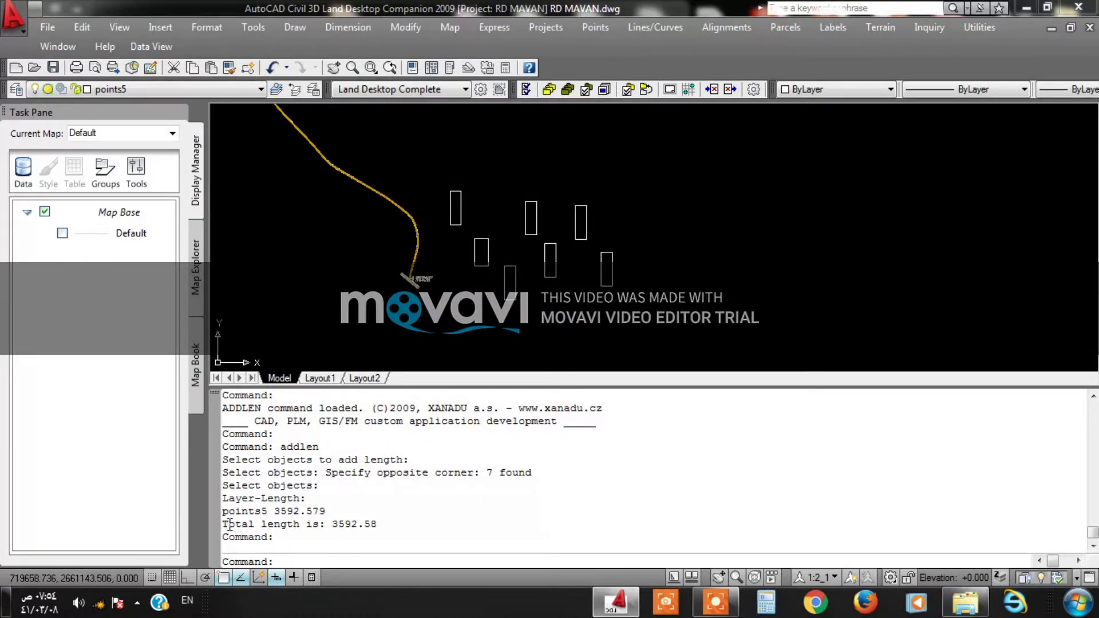
Highlight the total length in the command history.
{"action": "left_click_drag", "start_coordinate": [257, 524], "coordinate": [370, 522]}
{"action": "left_click", "coordinate": [406, 526]}
{"action": "left_click", "coordinate": [435, 328]}
{"action": "left_click", "coordinate": [435, 328]}
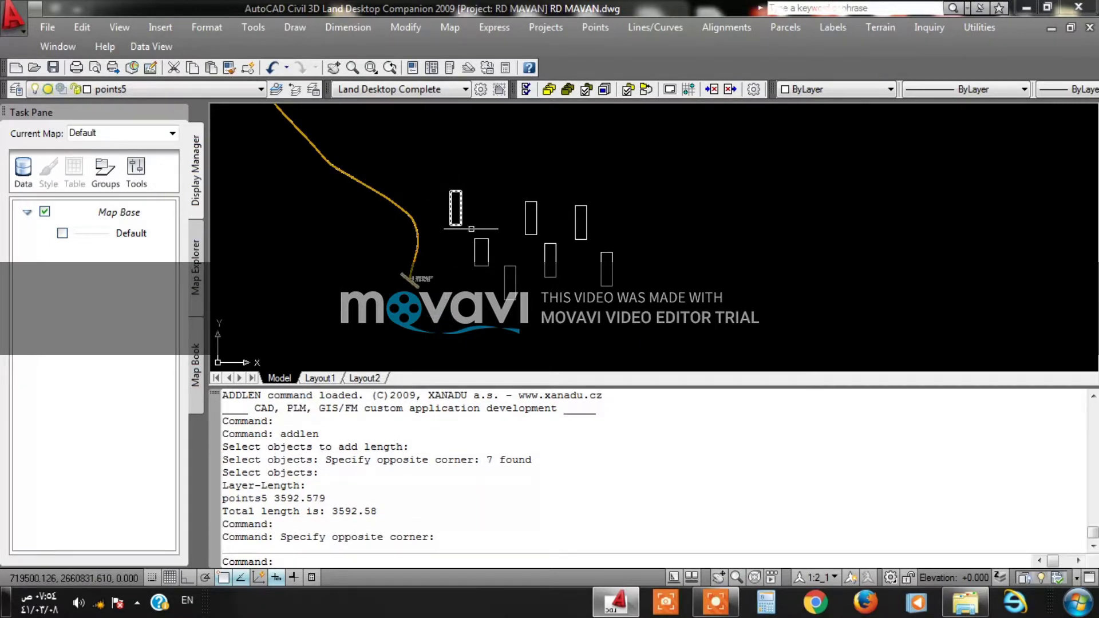
Load the BOMLengths routine from the LISP 2 folder and close the loading dialog.
{"action": "type", "text": "ap"}
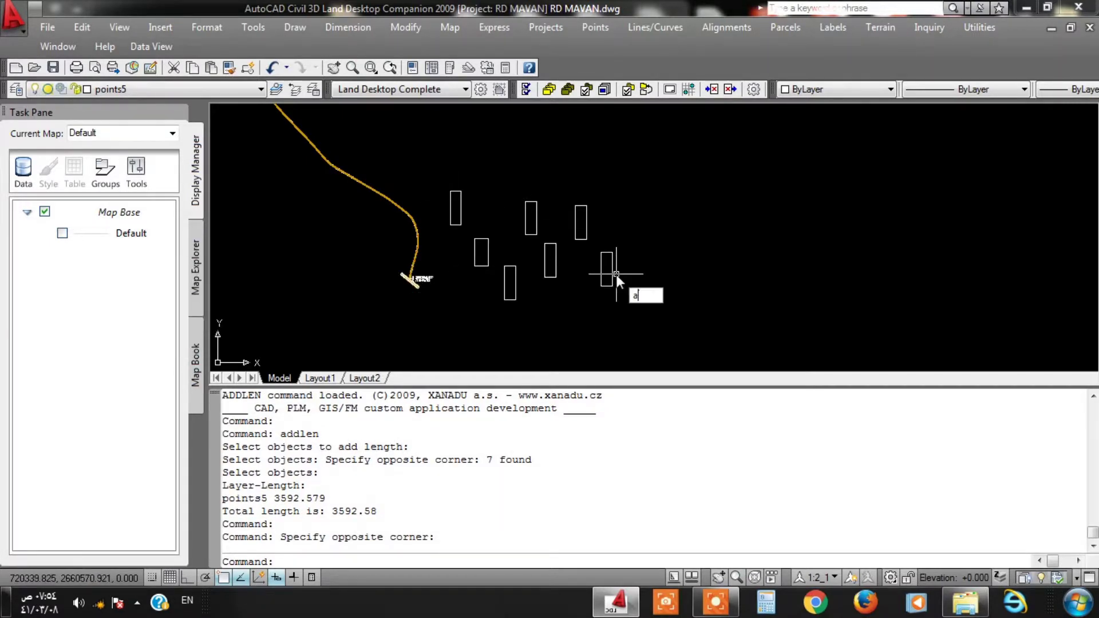
{"action": "key", "text": "Return"}
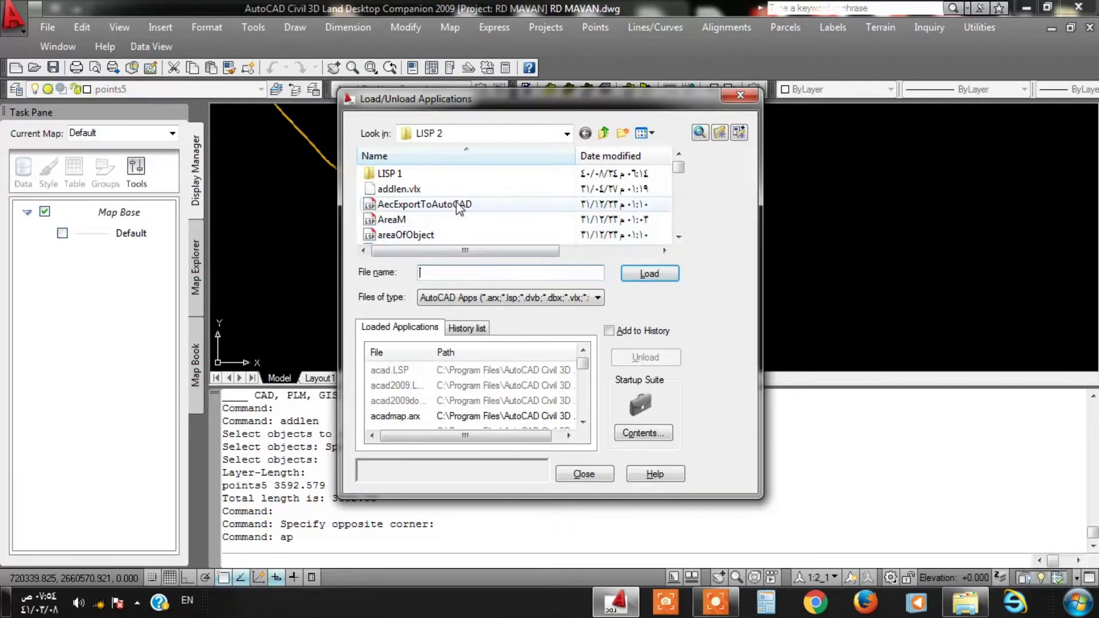
{"action": "left_click", "coordinate": [424, 204]}
{"action": "left_click_drag", "start_coordinate": [678, 167], "coordinate": [678, 182]}
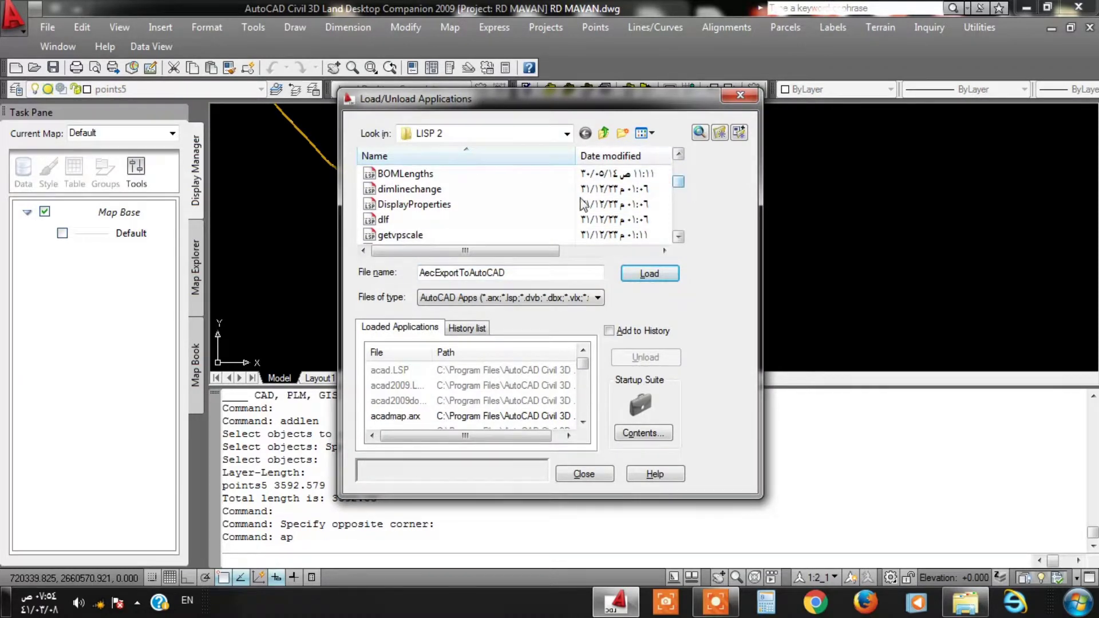
{"action": "left_click", "coordinate": [408, 207]}
{"action": "key", "text": "Up"}
{"action": "key", "text": "Up"}
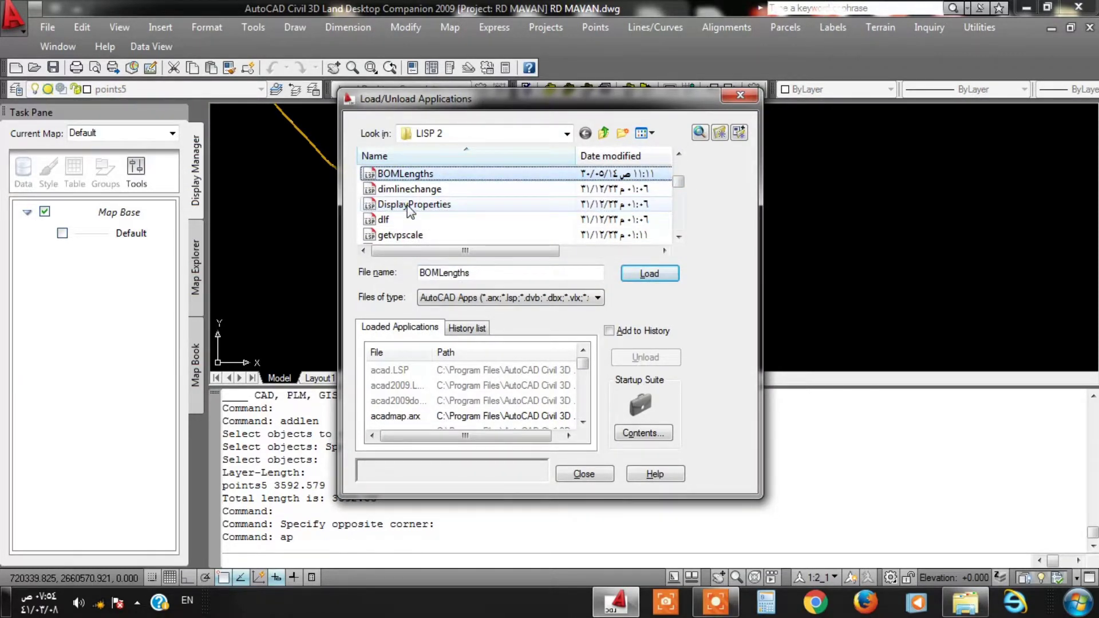
{"action": "left_click_drag", "start_coordinate": [473, 274], "coordinate": [401, 272]}
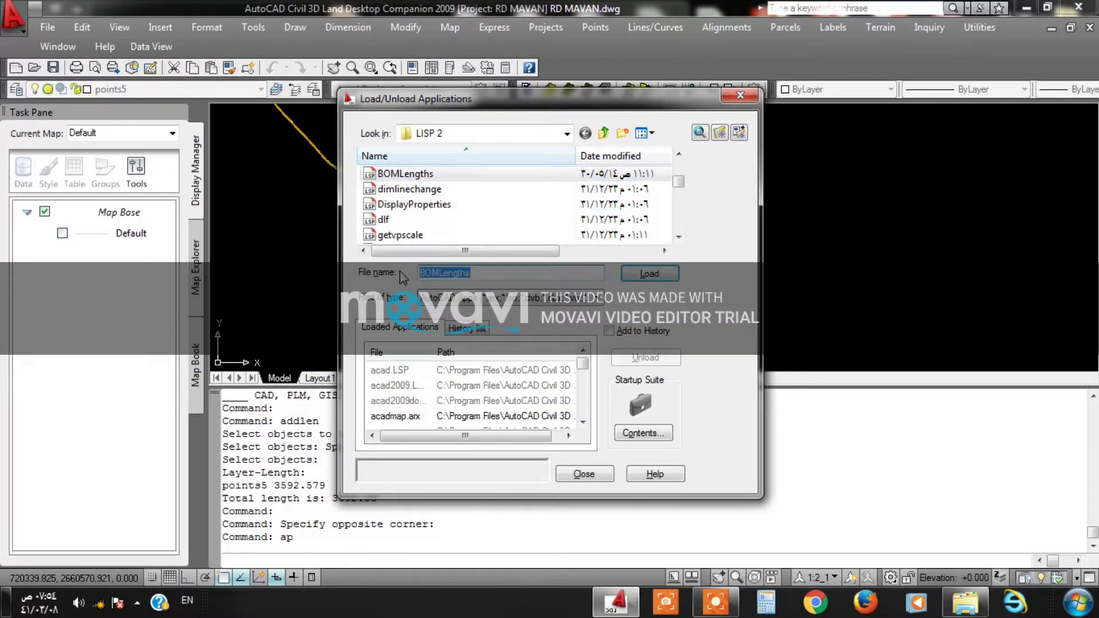
{"action": "left_click", "coordinate": [404, 173]}
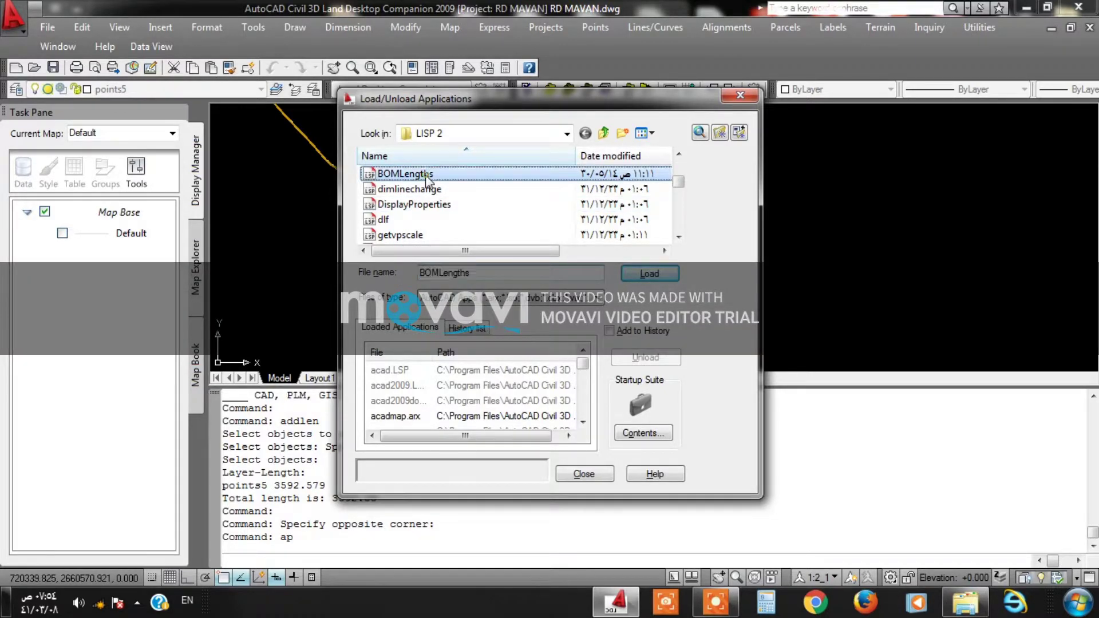
{"action": "left_click", "coordinate": [646, 276]}
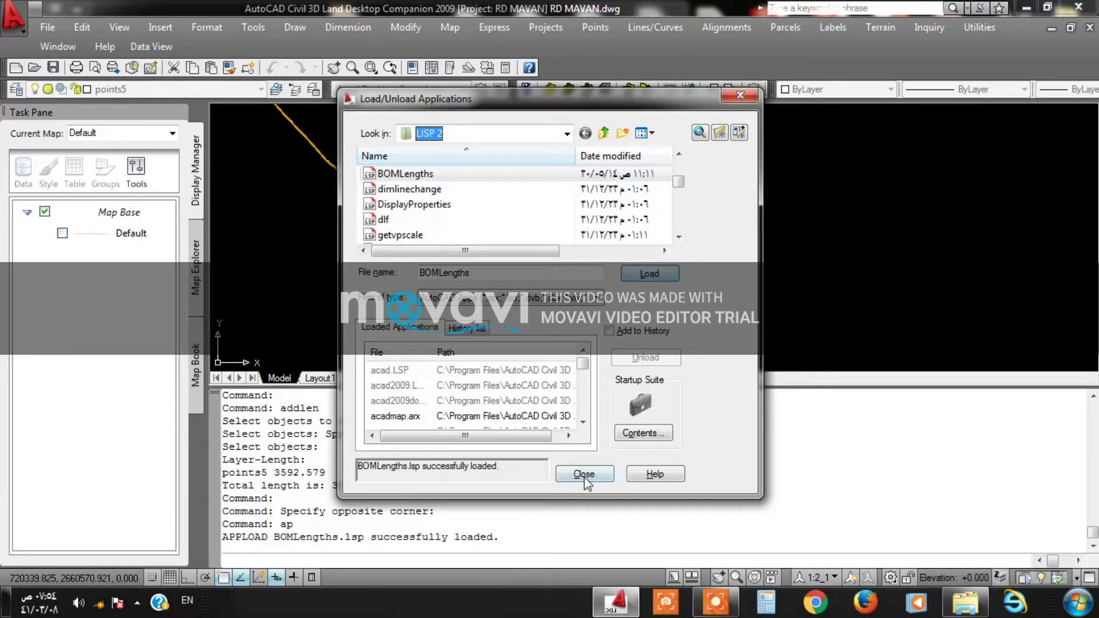
{"action": "left_click", "coordinate": [584, 478]}
List the lengths of all seven rectangles with BOMLengths, using the Polylines option and a window selection, and close the text window.
{"action": "type", "text": "BOMLengths"}
{"action": "key", "text": "Return"}
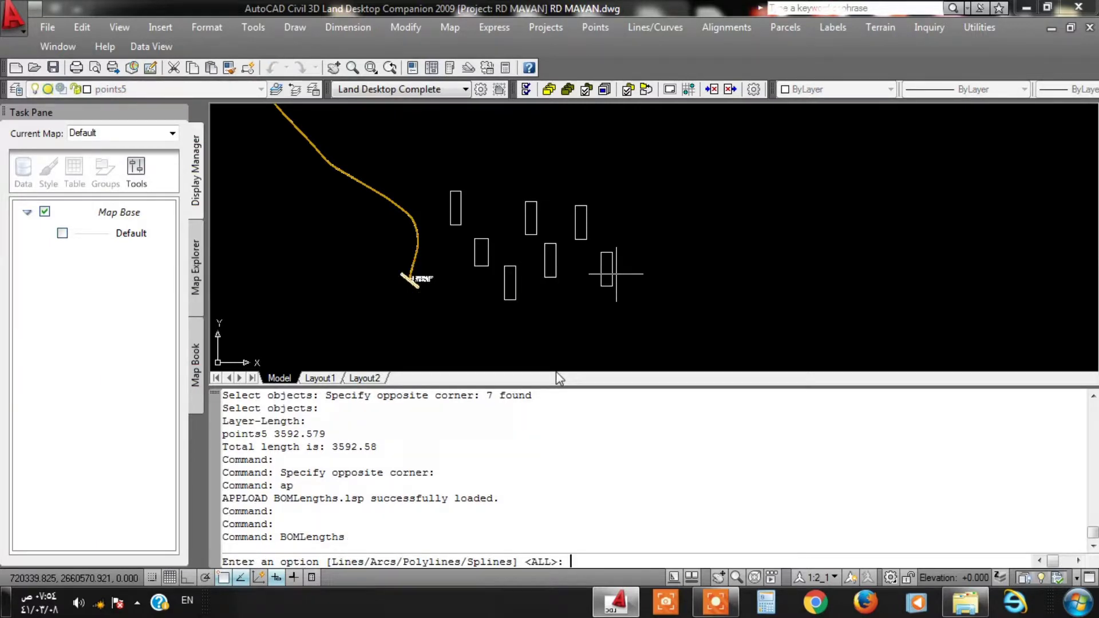
{"action": "type", "text": "p"}
{"action": "key", "text": "Return"}
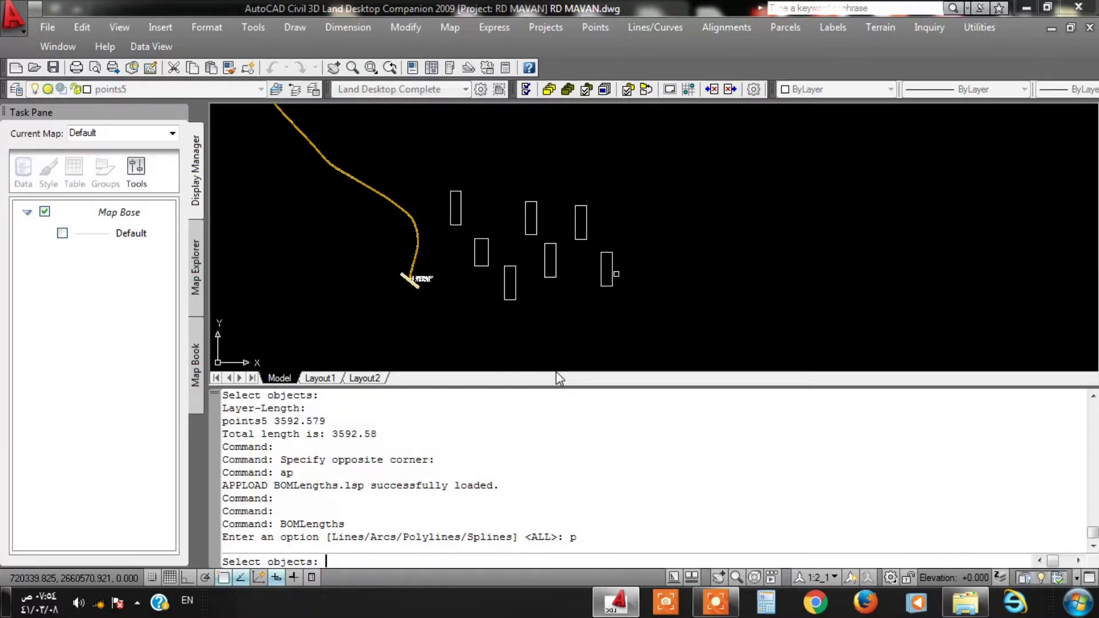
{"action": "left_click", "coordinate": [646, 302]}
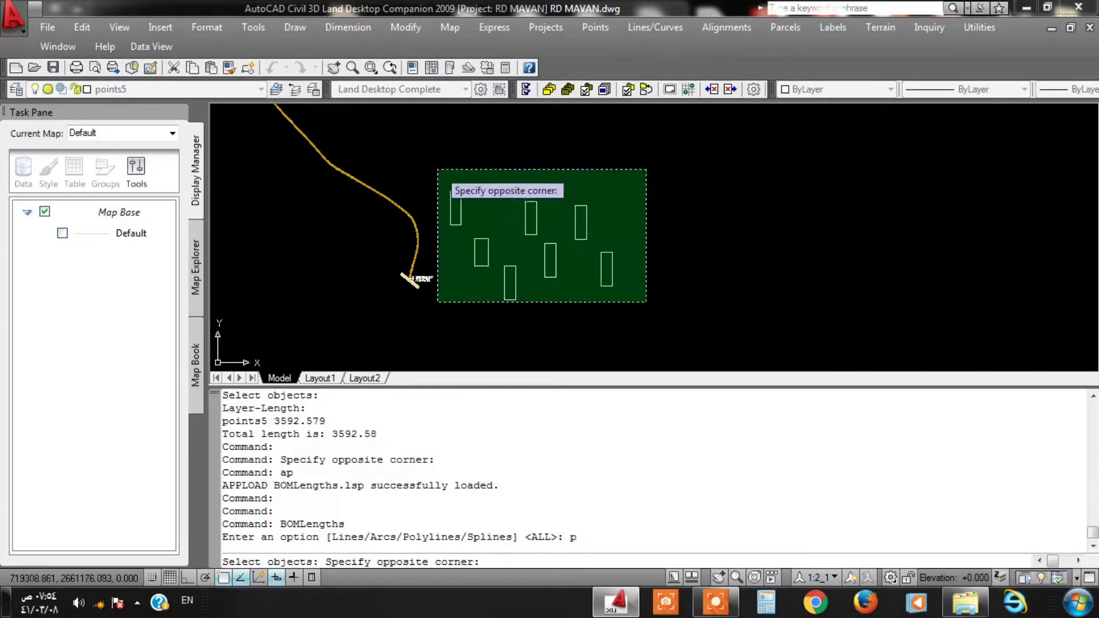
{"action": "left_click", "coordinate": [445, 171]}
{"action": "key", "text": "Return"}
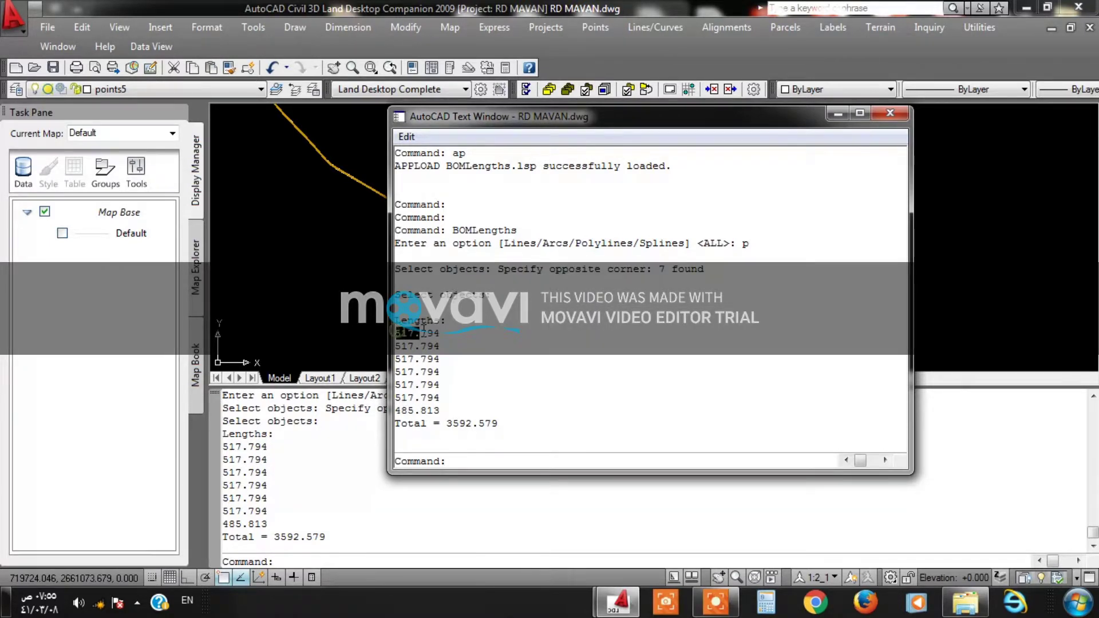
{"action": "left_click", "coordinate": [900, 111]}
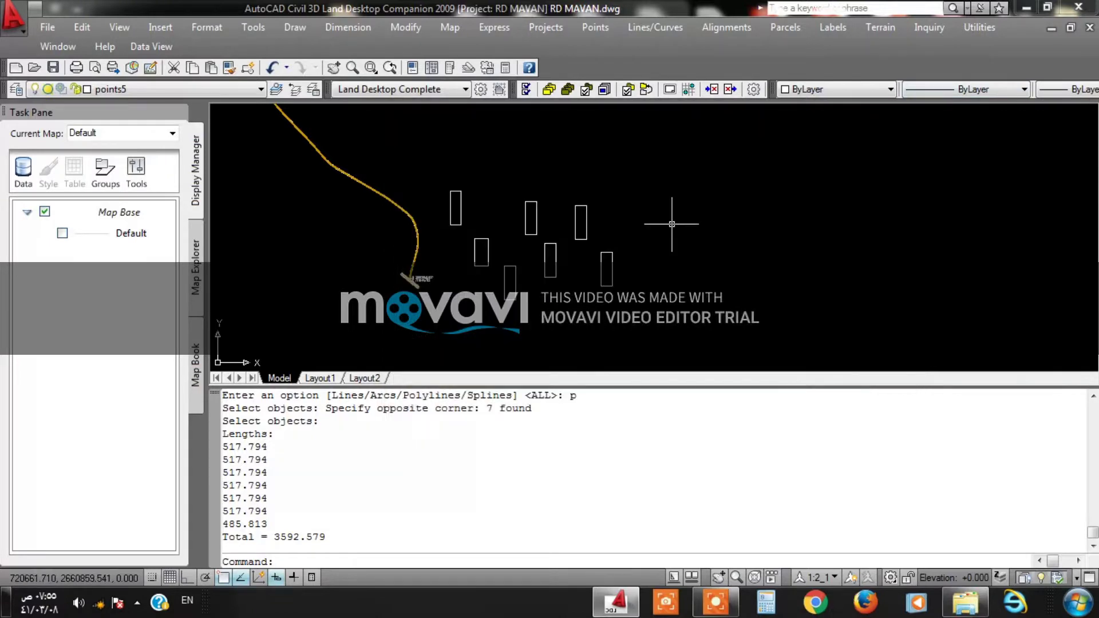
Repeat BOMLengths with the Polylines option, picking the seven rectangles one by one, to list their lengths.
{"action": "key", "text": "Return"}
{"action": "key", "text": "Down"}
{"action": "key", "text": "Down"}
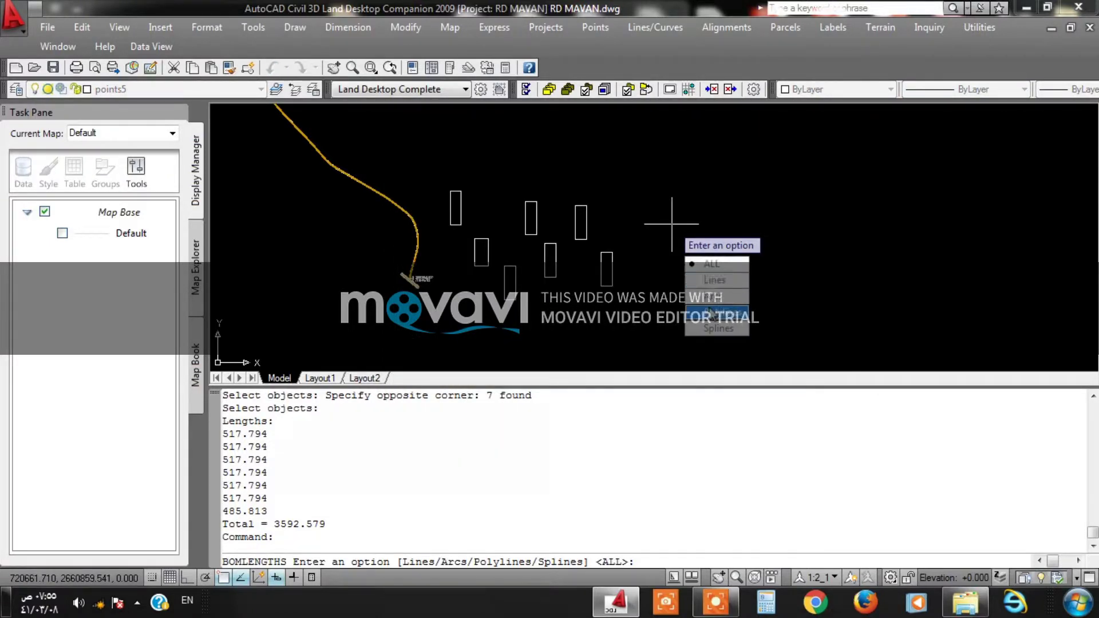
{"action": "key", "text": "Return"}
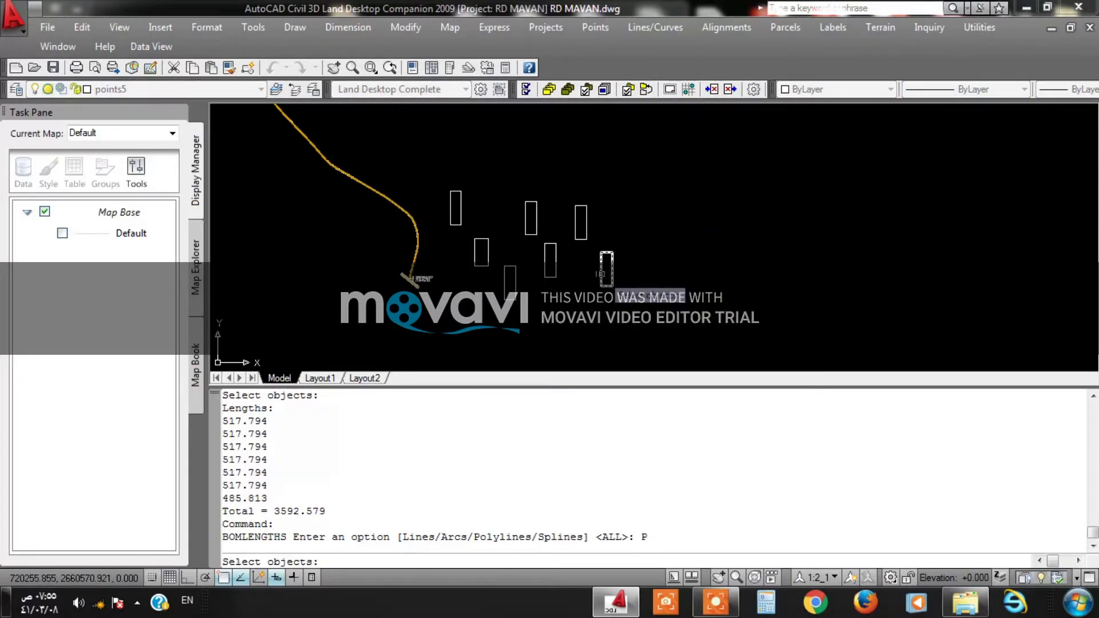
{"action": "left_click", "coordinate": [612, 268]}
{"action": "left_click", "coordinate": [586, 233]}
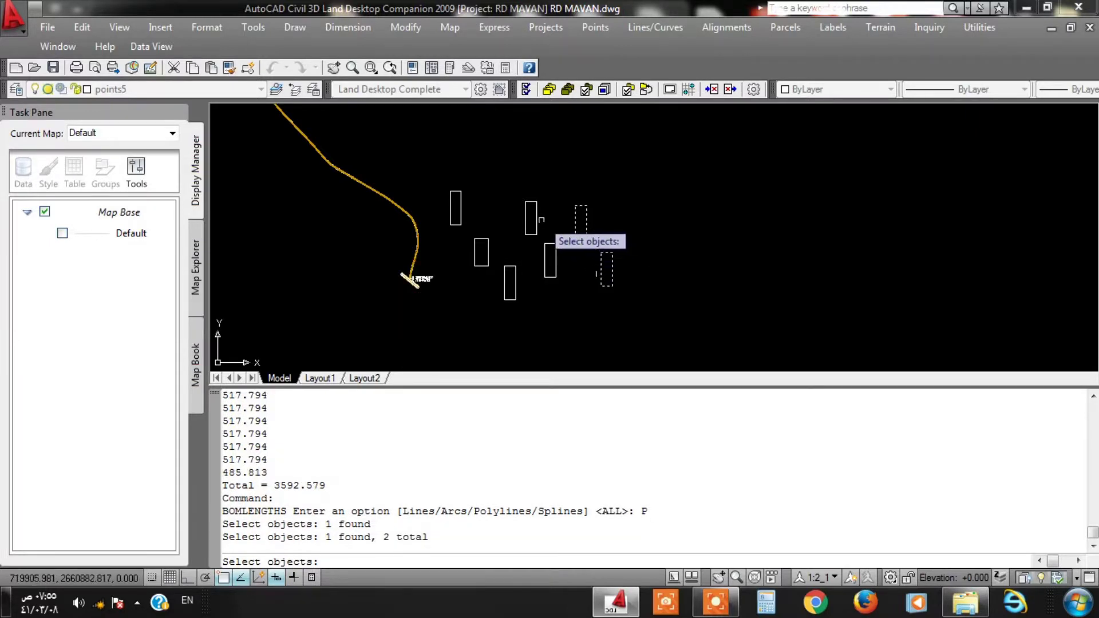
{"action": "left_click", "coordinate": [537, 220]}
{"action": "left_click", "coordinate": [488, 247]}
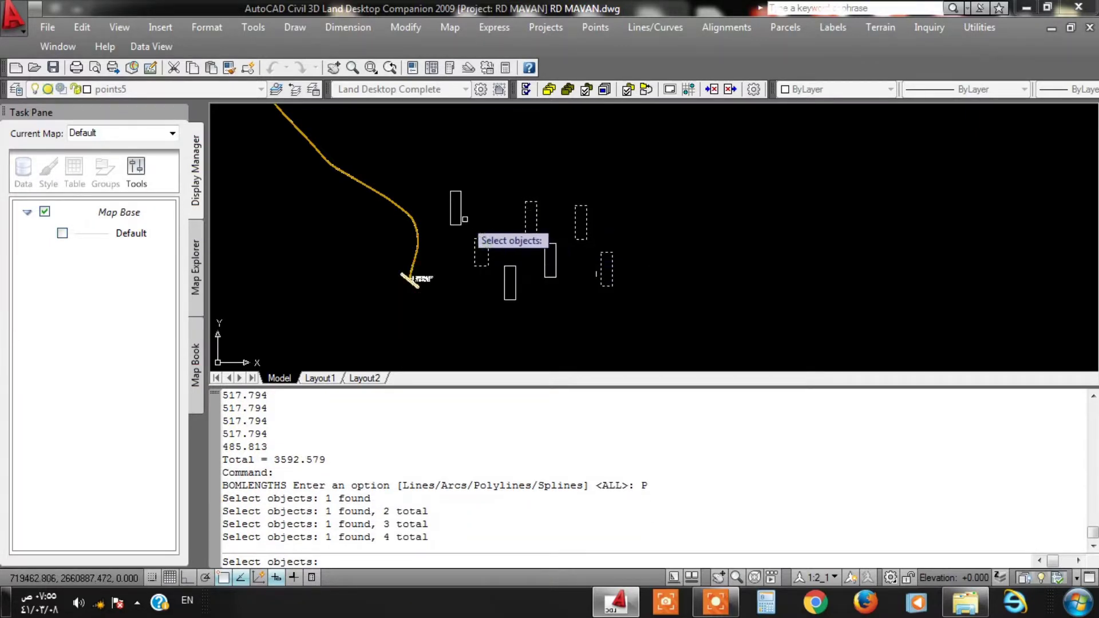
{"action": "left_click", "coordinate": [461, 224]}
{"action": "left_click", "coordinate": [504, 270]}
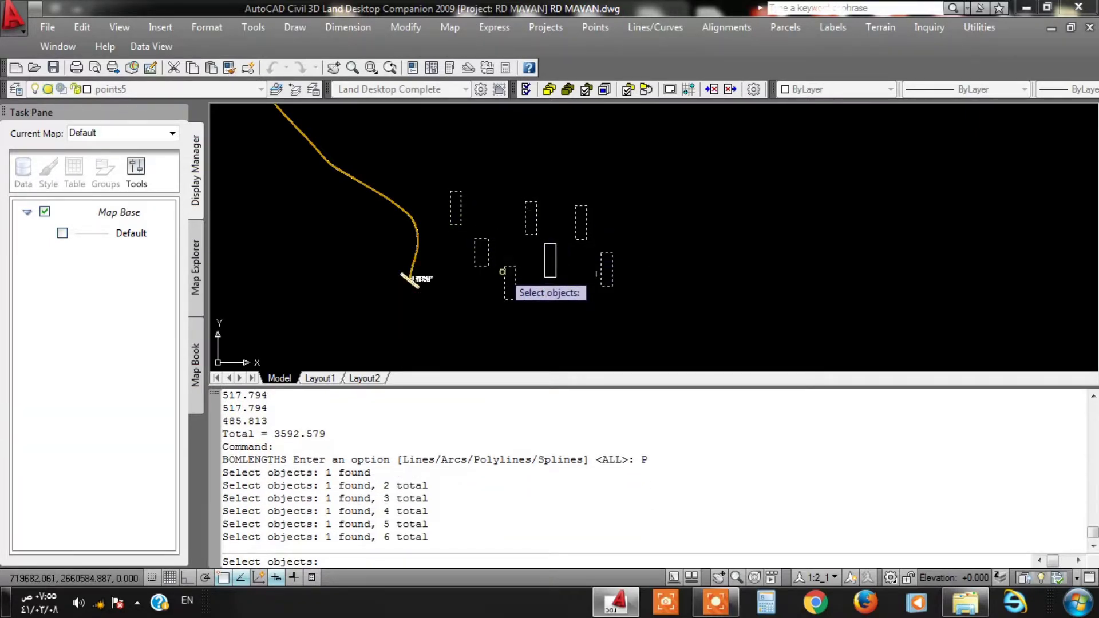
{"action": "left_click", "coordinate": [545, 266]}
{"action": "key", "text": "Return"}
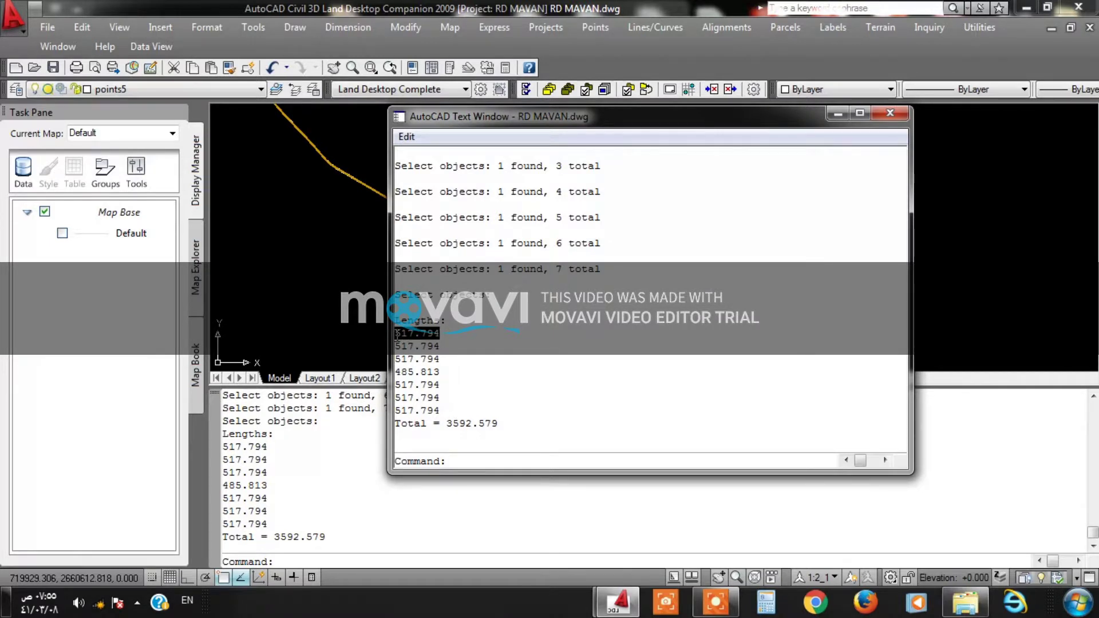
Highlight individual rectangle lengths and the total in the text window and close it.
{"action": "left_click_drag", "start_coordinate": [447, 346], "coordinate": [365, 363]}
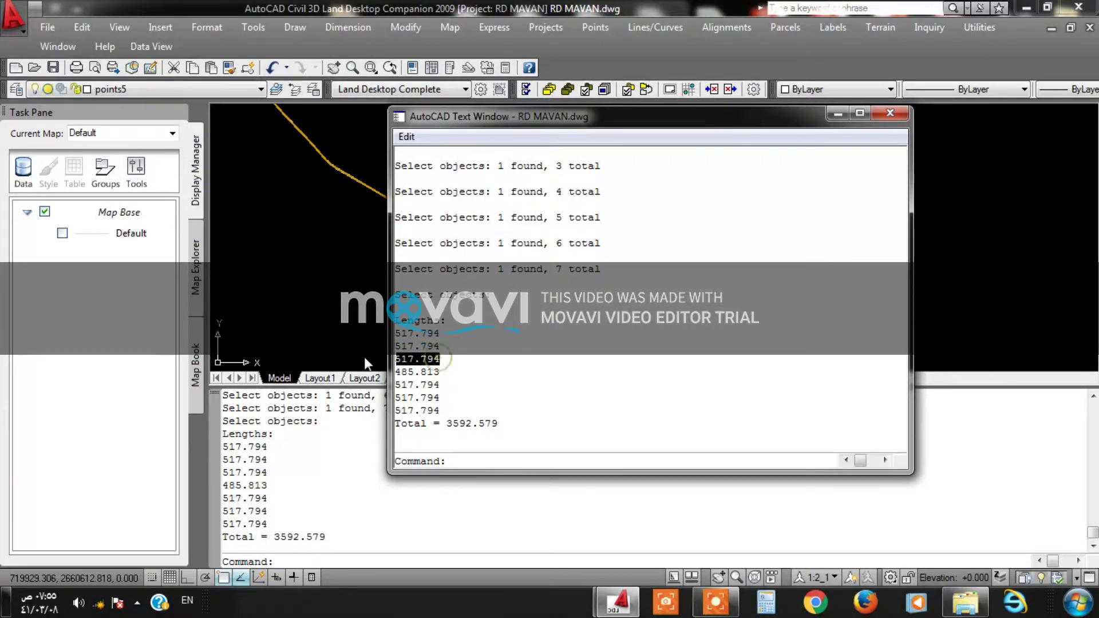
{"action": "left_click_drag", "start_coordinate": [464, 367], "coordinate": [357, 375]}
{"action": "left_click_drag", "start_coordinate": [447, 426], "coordinate": [504, 425]}
{"action": "left_click", "coordinate": [903, 116]}
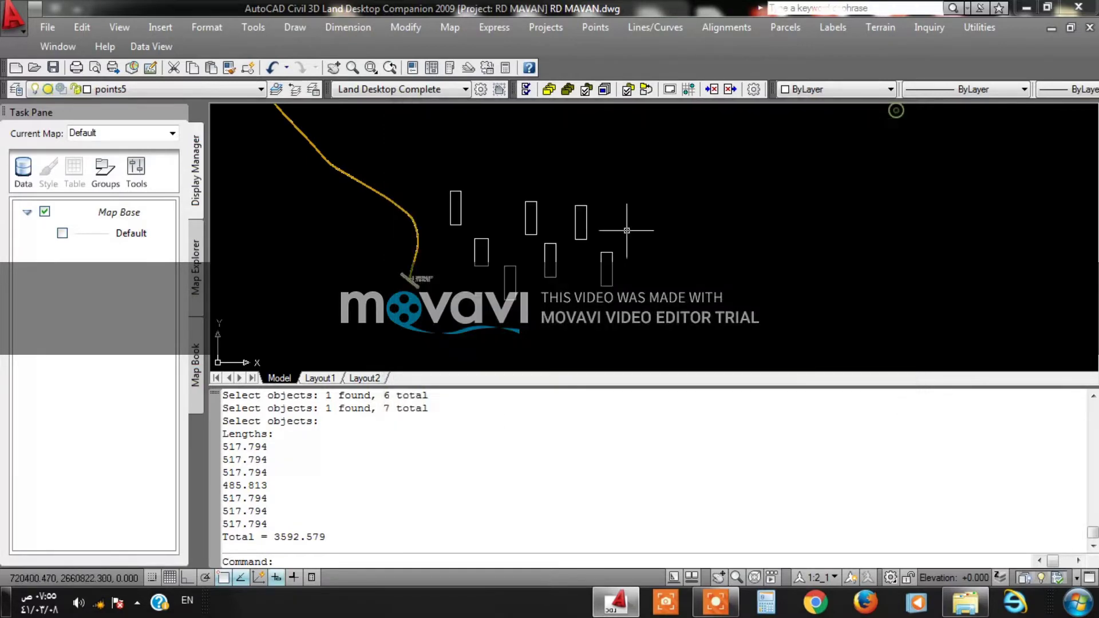
Open the application loading dialog and browse the routines in the LISP 2 and LISP 6 folders.
{"action": "key", "text": "Escape"}
{"action": "key", "text": "Escape"}
{"action": "type", "text": "ap"}
{"action": "key", "text": "Return"}
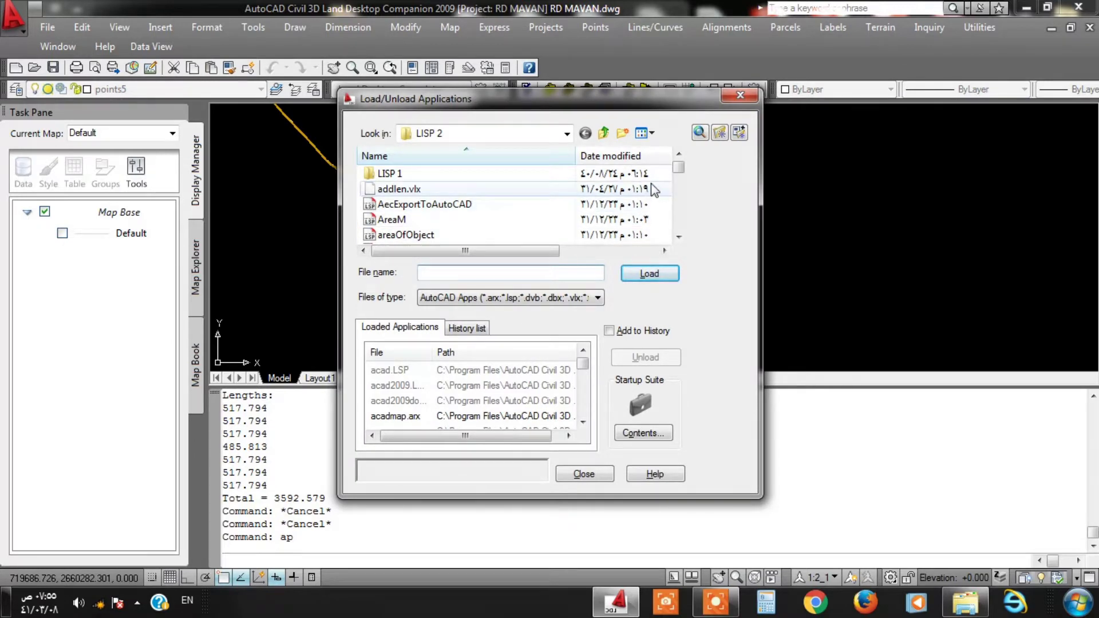
{"action": "left_click_drag", "start_coordinate": [680, 170], "coordinate": [679, 224]}
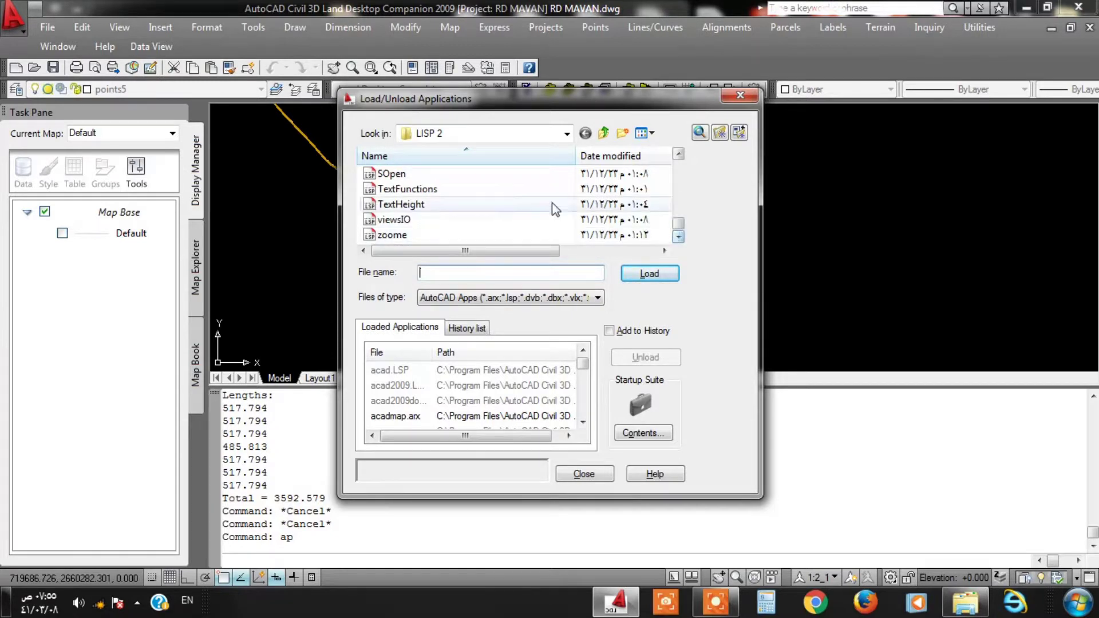
{"action": "left_click", "coordinate": [480, 133]}
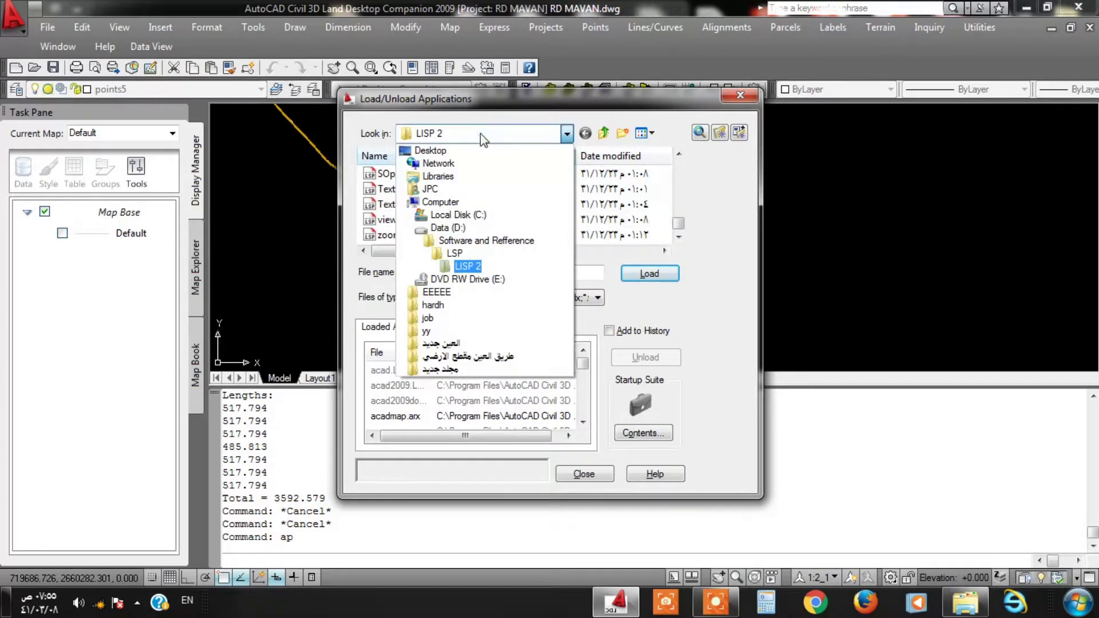
{"action": "left_click", "coordinate": [458, 255]}
{"action": "double_click", "coordinate": [398, 189]}
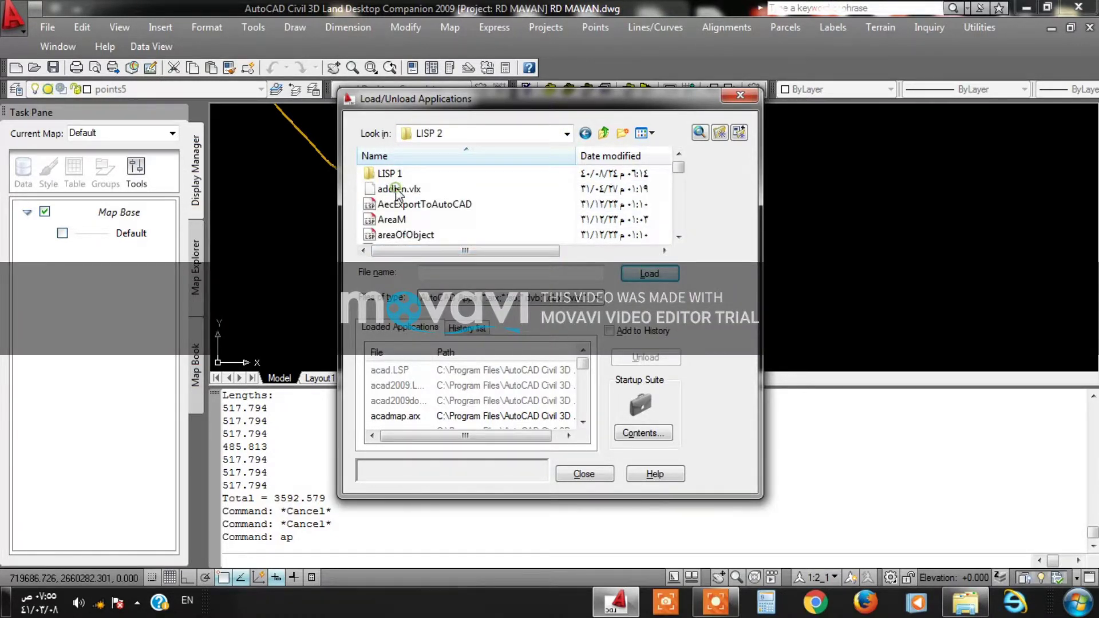
{"action": "left_click", "coordinate": [565, 134]}
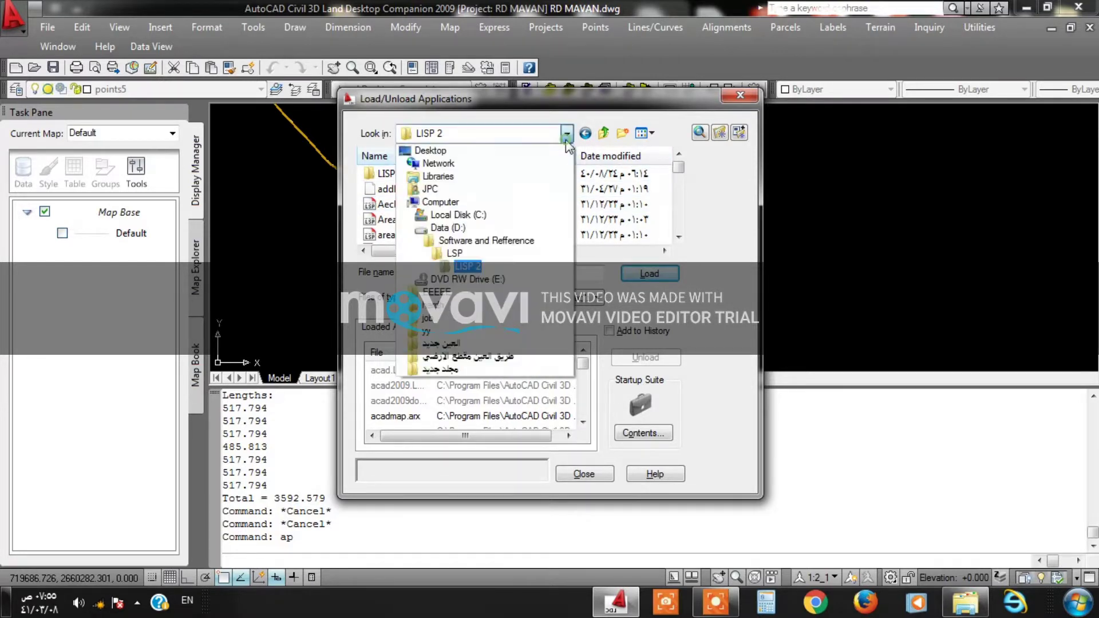
{"action": "left_click", "coordinate": [455, 253]}
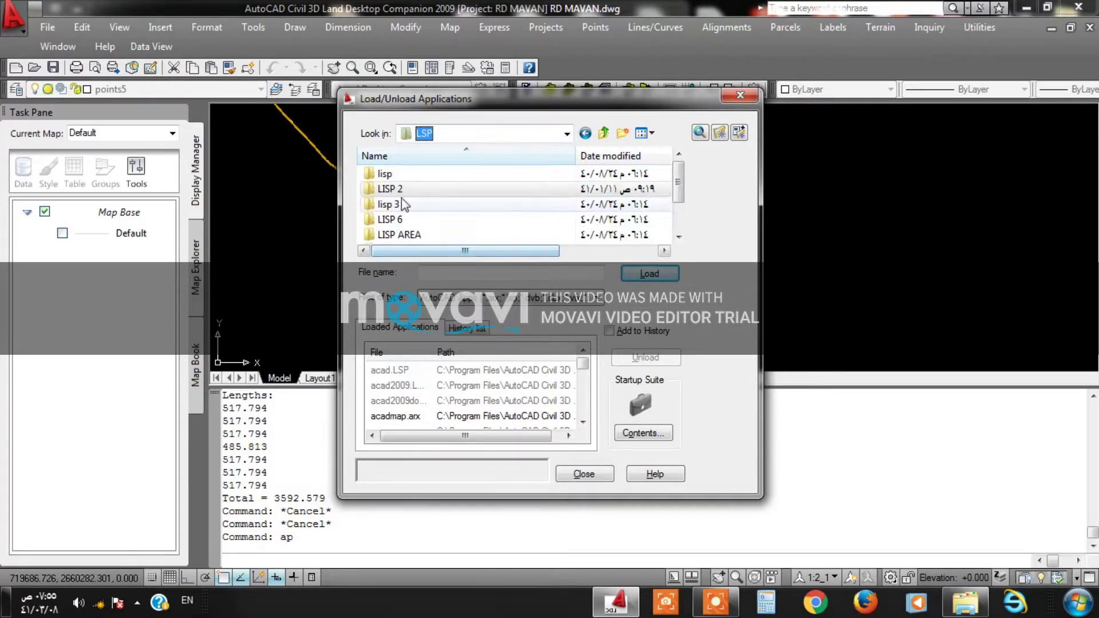
{"action": "double_click", "coordinate": [416, 219]}
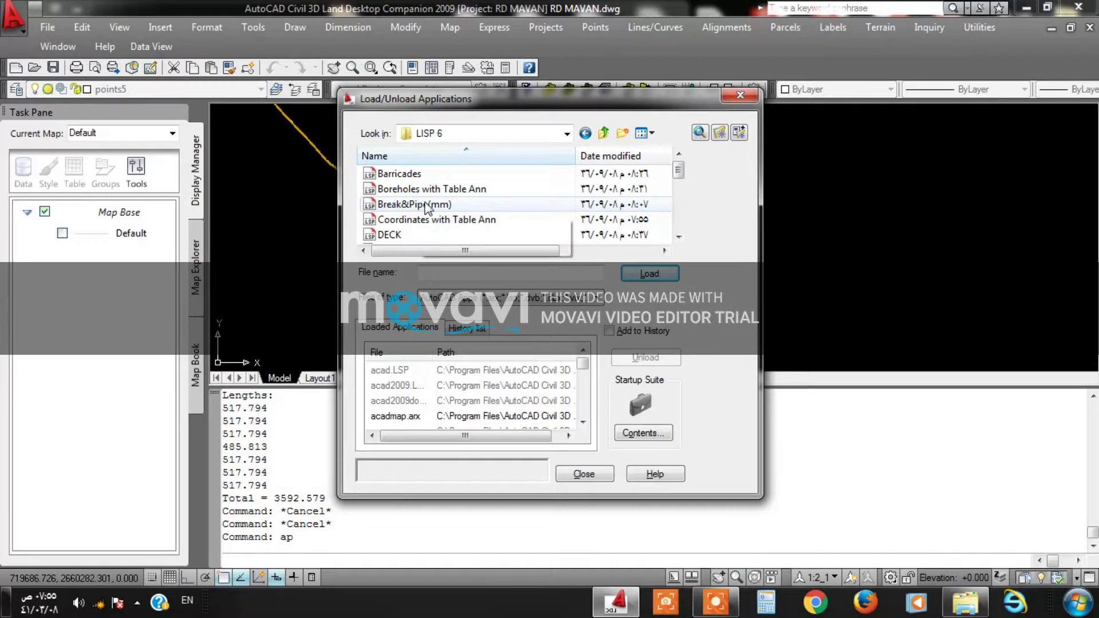
{"action": "left_click_drag", "start_coordinate": [675, 173], "coordinate": [683, 220]}
{"action": "scroll", "coordinate": [516, 179], "scroll_direction": "up", "scroll_amount": 4}
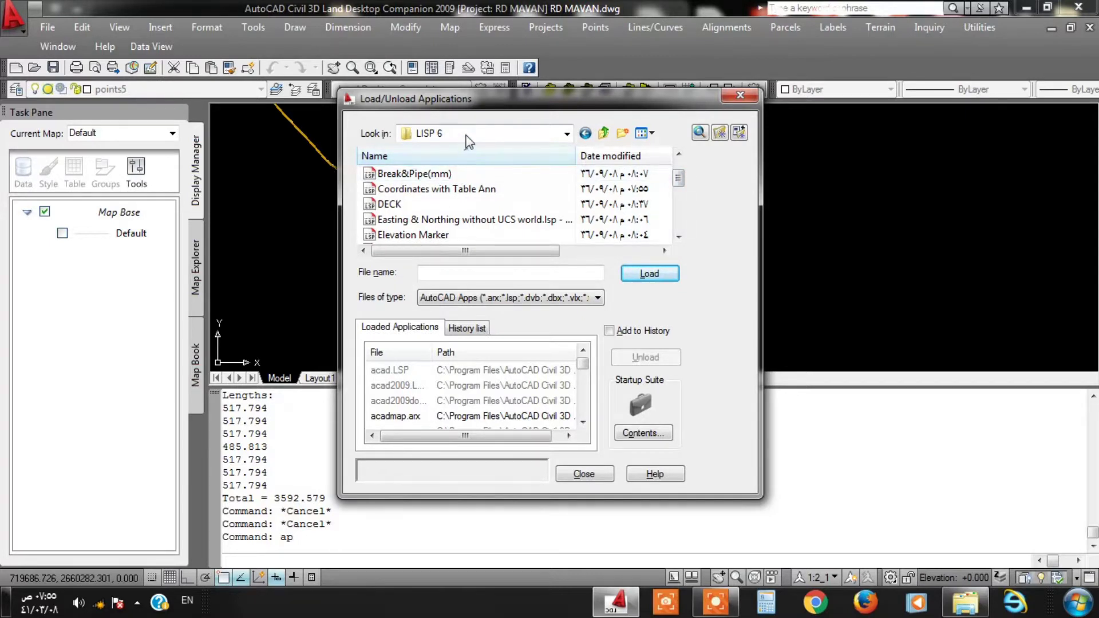
Load the Slope routine from the Slope folder inside LISP 2 > LISP 1 and close the loading dialog.
{"action": "left_click", "coordinate": [465, 136]}
{"action": "left_click", "coordinate": [460, 282]}
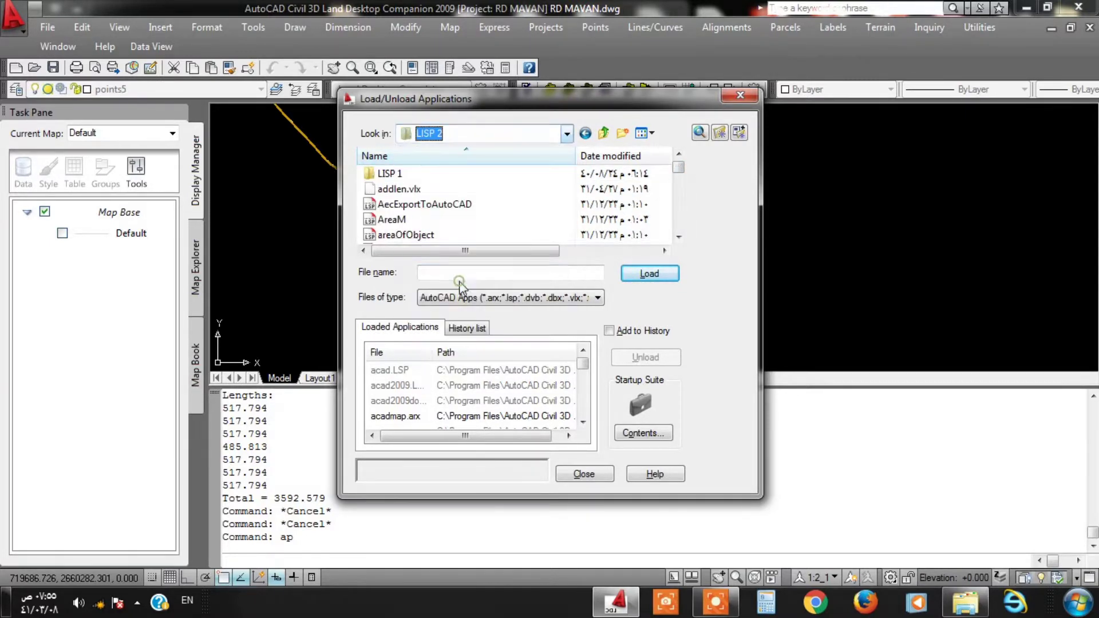
{"action": "double_click", "coordinate": [391, 173]}
{"action": "double_click", "coordinate": [389, 190]}
{"action": "left_click", "coordinate": [390, 206]}
{"action": "left_click", "coordinate": [651, 275]}
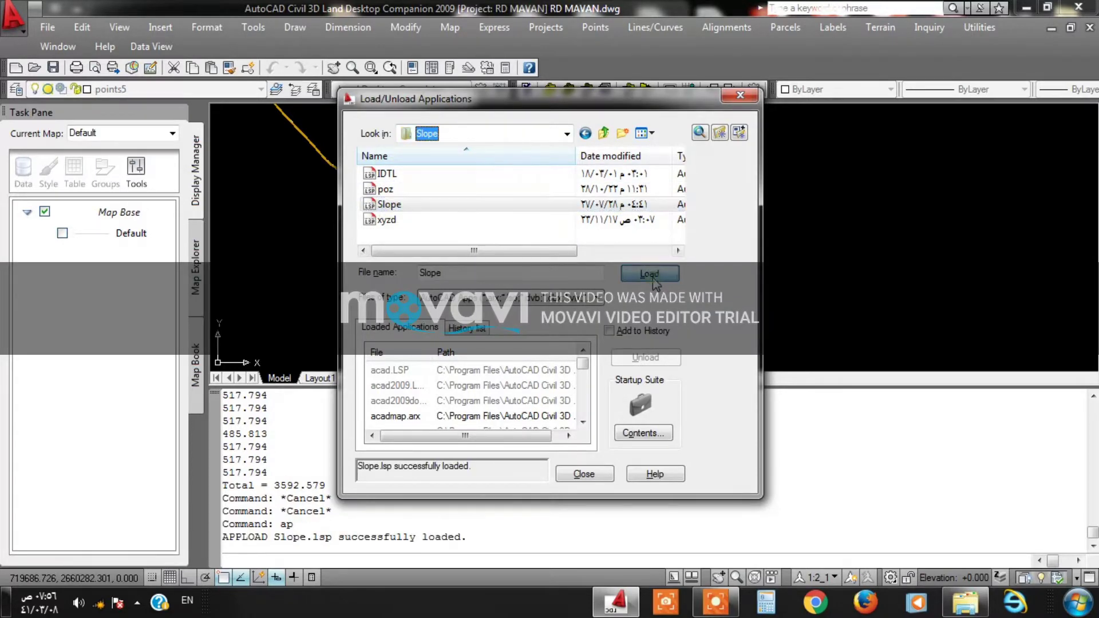
{"action": "left_click", "coordinate": [584, 474]}
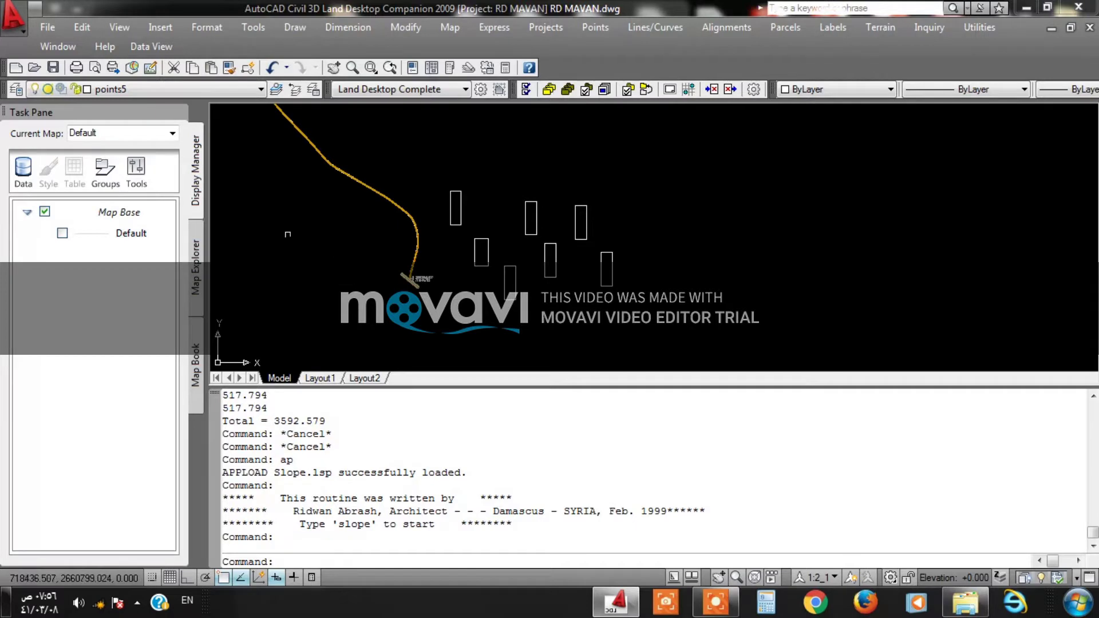
Draw two connected lines beside the rectangles, one rising to a peak and one falling from it.
{"action": "type", "text": "l"}
{"action": "key", "text": "Return"}
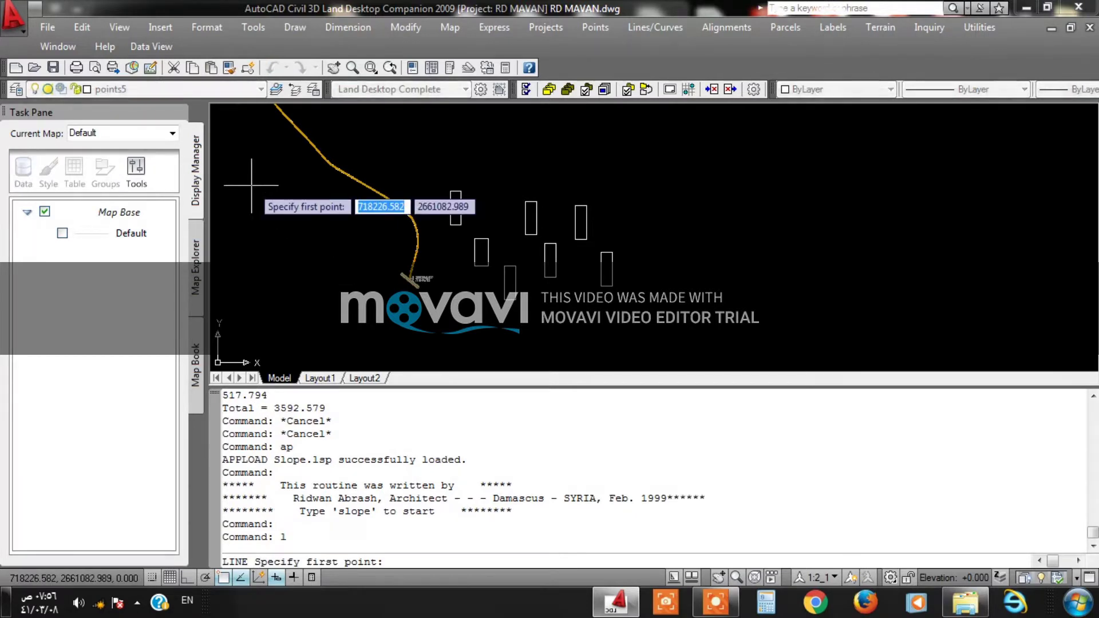
{"action": "scroll", "coordinate": [252, 185], "scroll_direction": "down", "scroll_amount": 2}
{"action": "left_click", "coordinate": [411, 253]}
{"action": "left_click", "coordinate": [839, 151]}
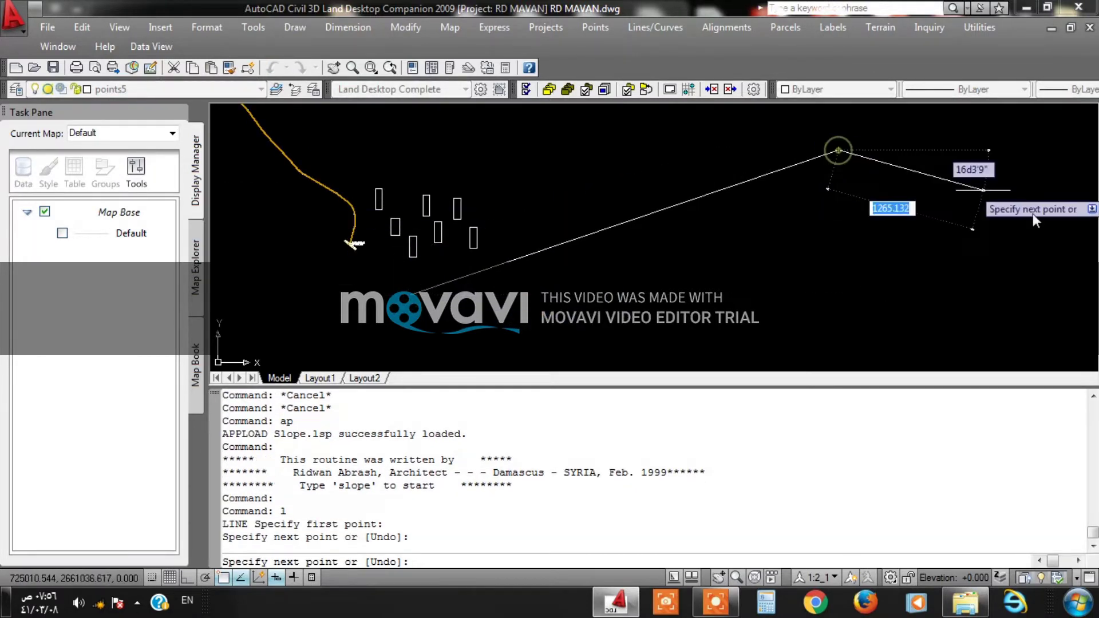
{"action": "left_click", "coordinate": [1048, 217]}
{"action": "right_click", "coordinate": [1048, 217]}
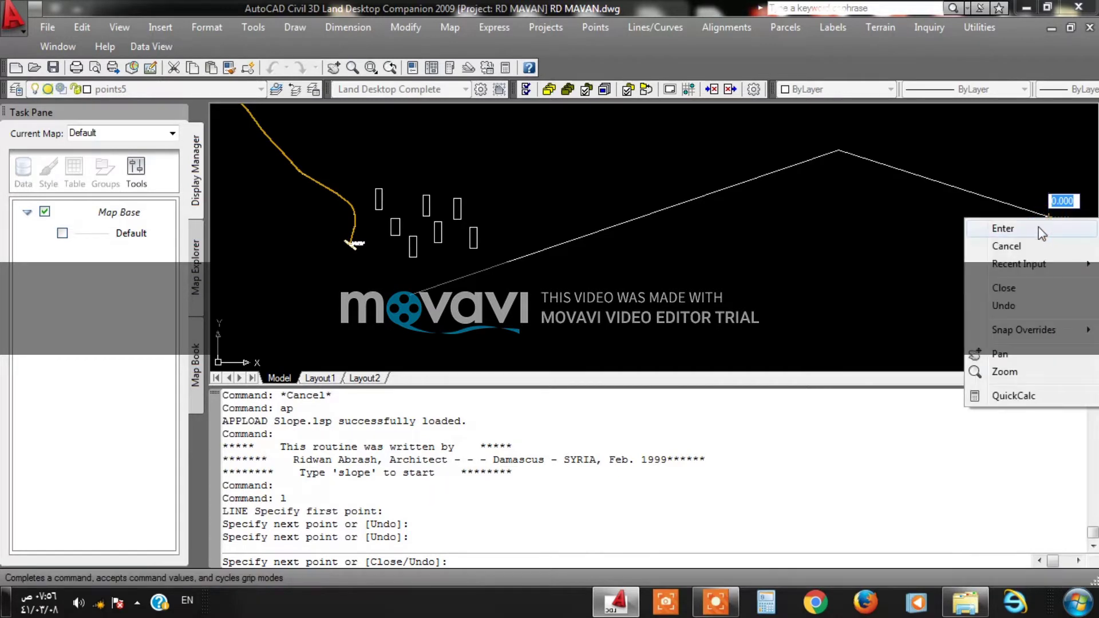
{"action": "left_click", "coordinate": [1038, 227]}
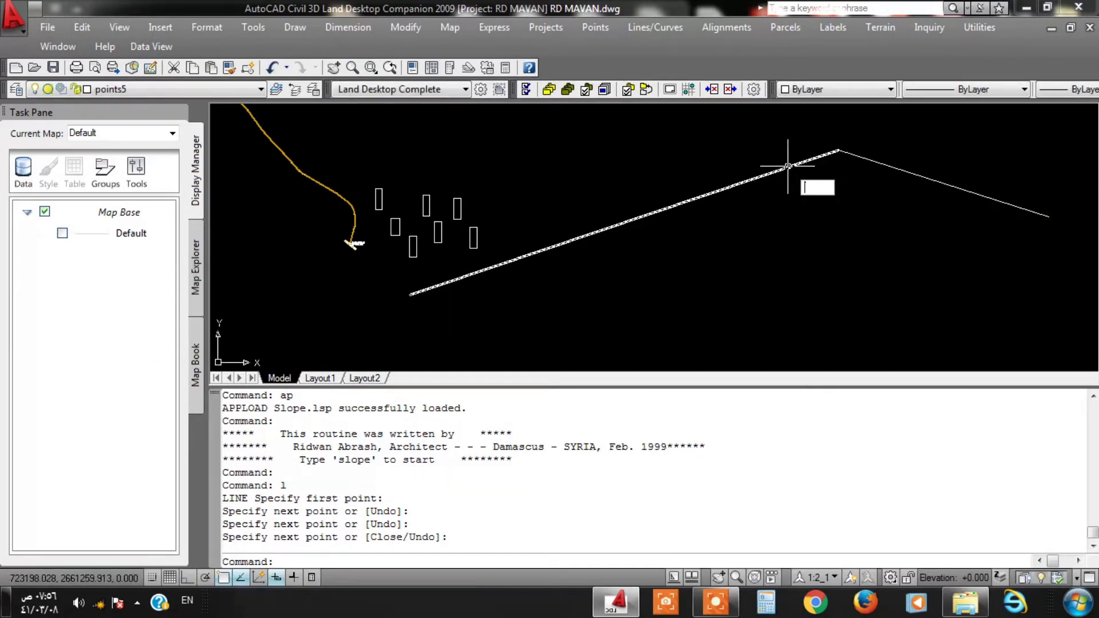
Load the Slope routine again from the Slope folder and close the loading dialog.
{"action": "type", "text": "ap"}
{"action": "key", "text": "Return"}
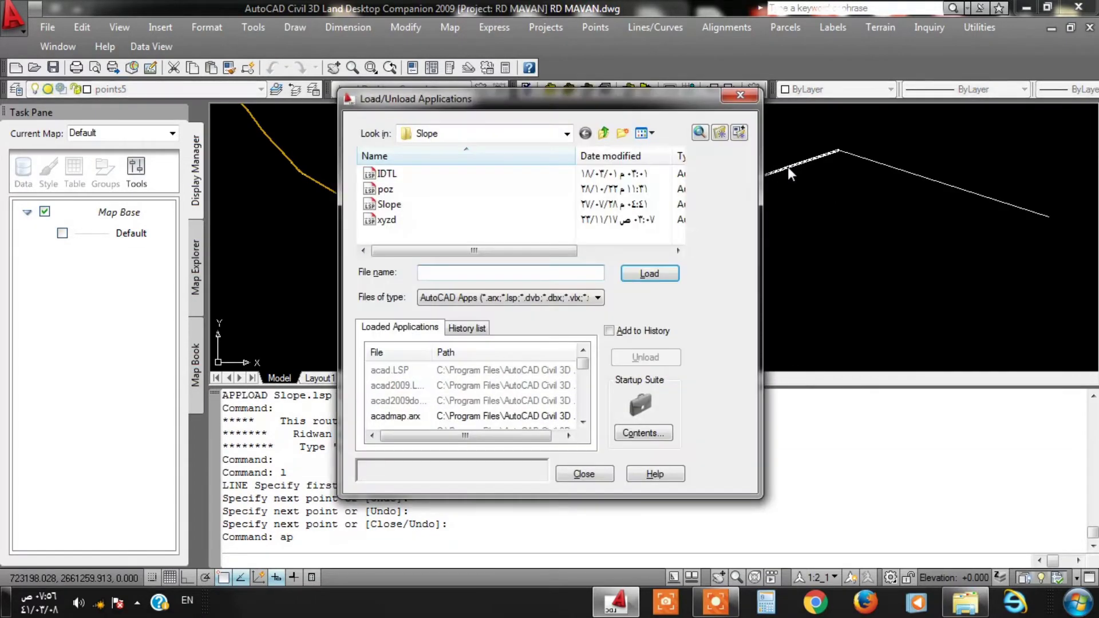
{"action": "left_click", "coordinate": [382, 206]}
{"action": "left_click", "coordinate": [650, 274]}
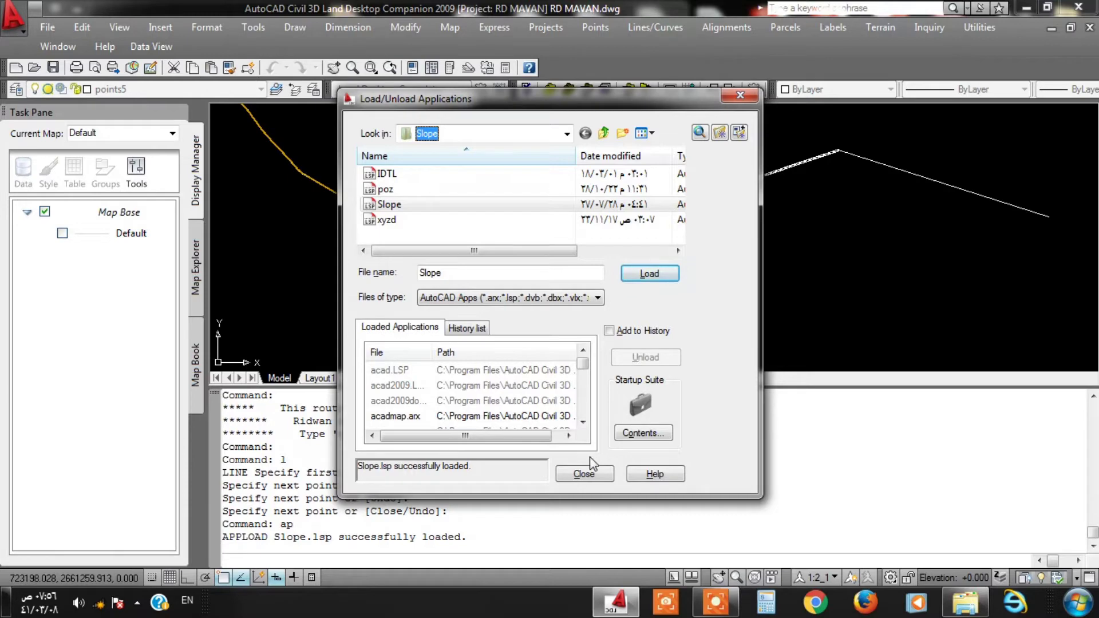
{"action": "left_click", "coordinate": [584, 474]}
Measure the rising line's slope with the slope command, from its lower end to the peak, and highlight the result.
{"action": "type", "text": "s"}
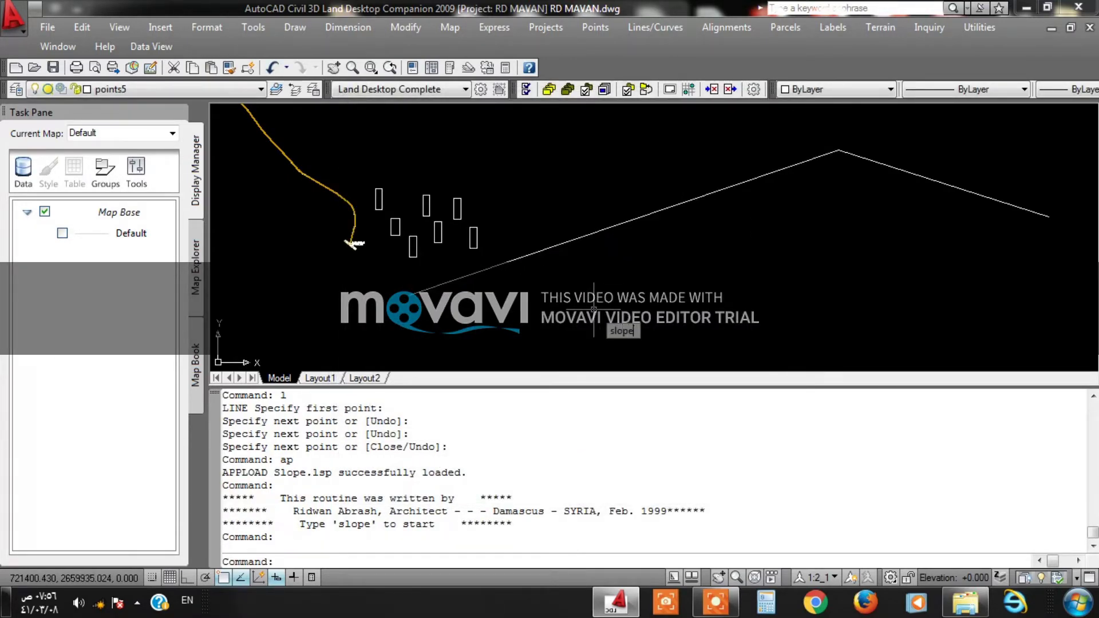
{"action": "type", "text": "lope"}
{"action": "key", "text": "Return"}
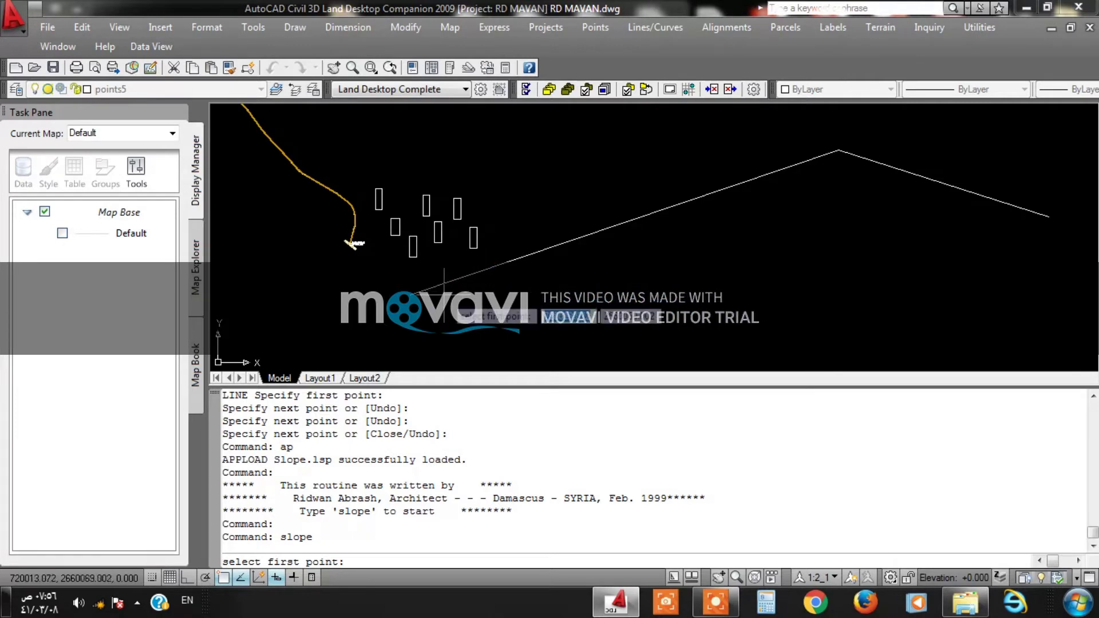
{"action": "left_click", "coordinate": [424, 291]}
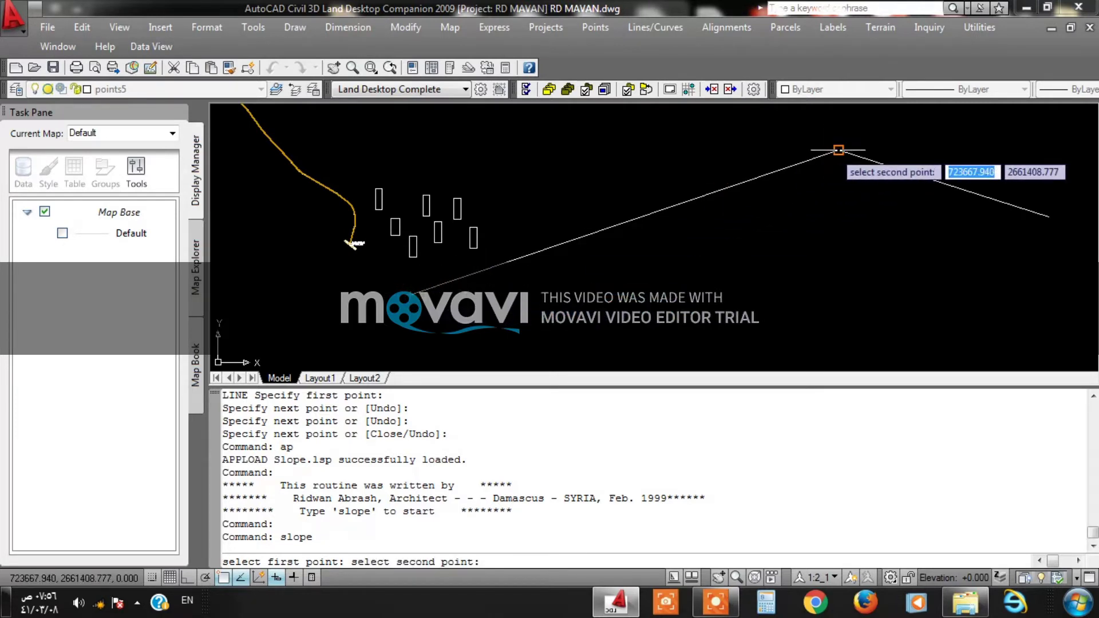
{"action": "left_click", "coordinate": [838, 151]}
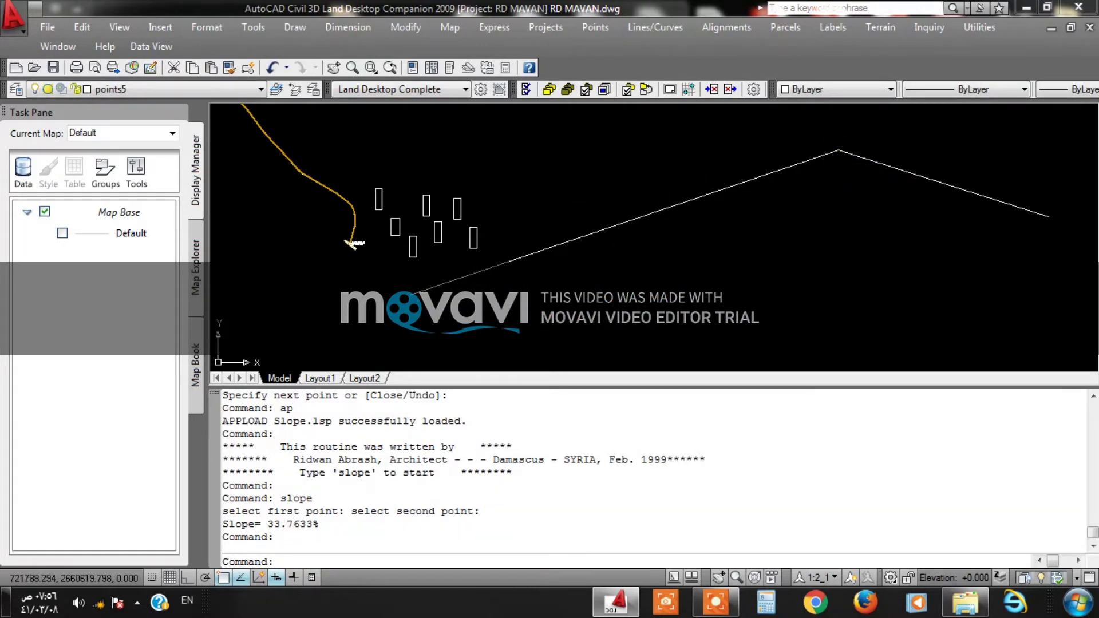
{"action": "left_click_drag", "start_coordinate": [315, 523], "coordinate": [224, 529]}
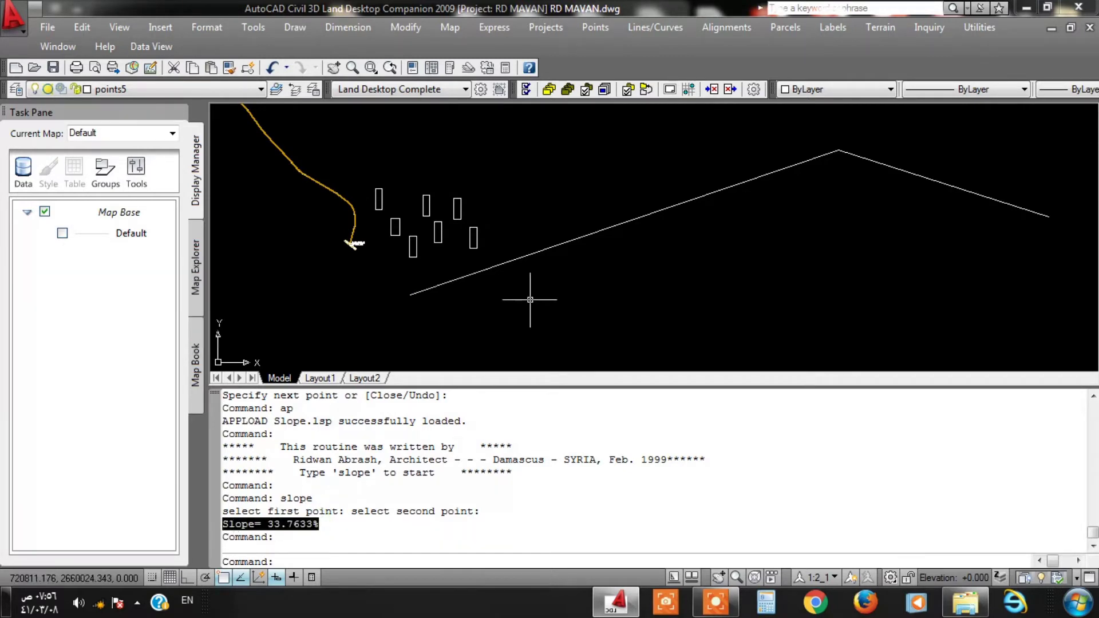
Load the xyzd routine from the Slope folder and close the loading dialog.
{"action": "key", "text": "Escape"}
{"action": "key", "text": "Escape"}
{"action": "type", "text": "ap"}
{"action": "key", "text": "Return"}
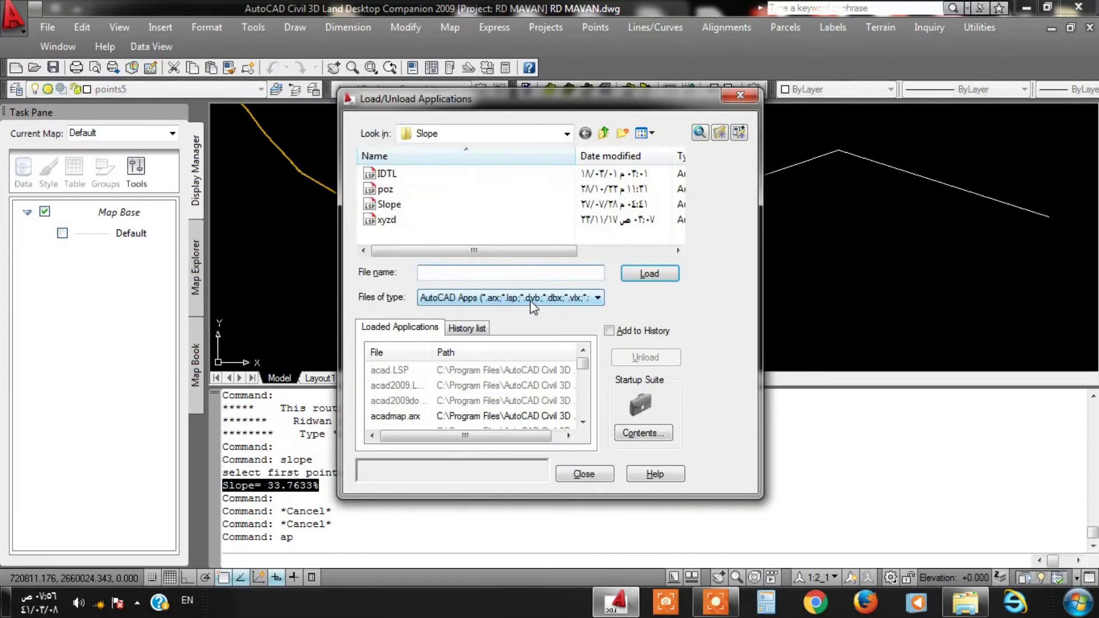
{"action": "left_click", "coordinate": [387, 220]}
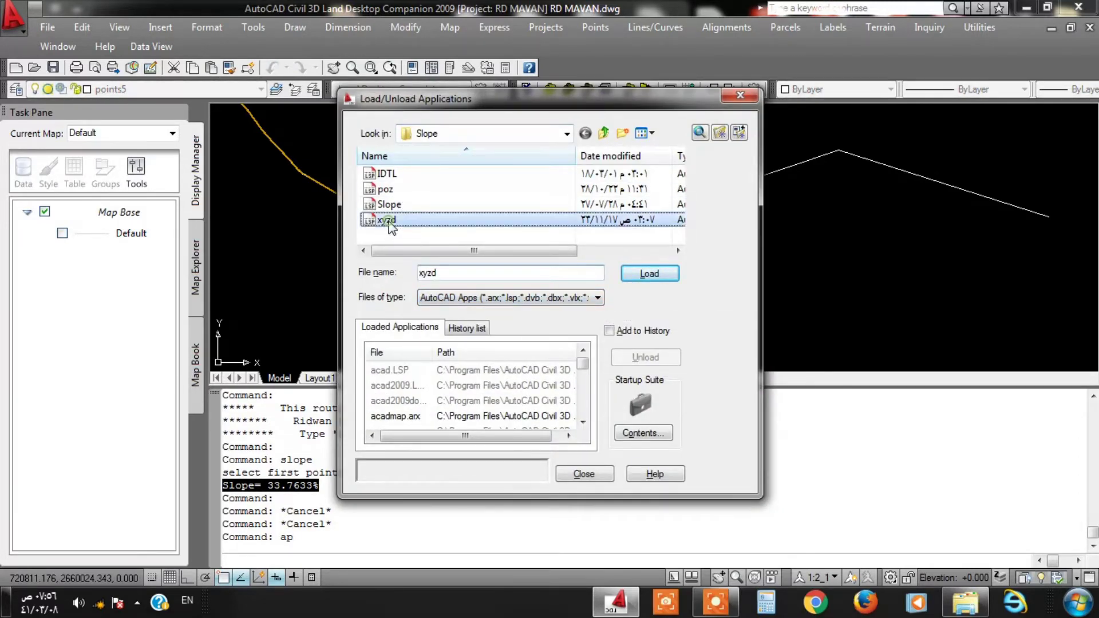
{"action": "left_click", "coordinate": [648, 275]}
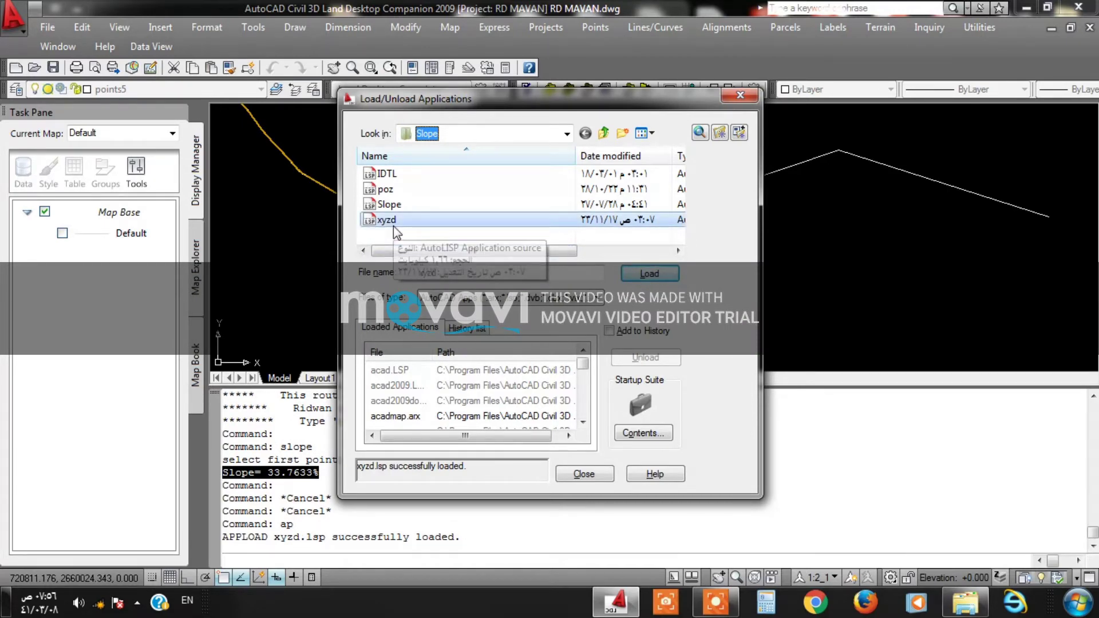
{"action": "left_click", "coordinate": [740, 95]}
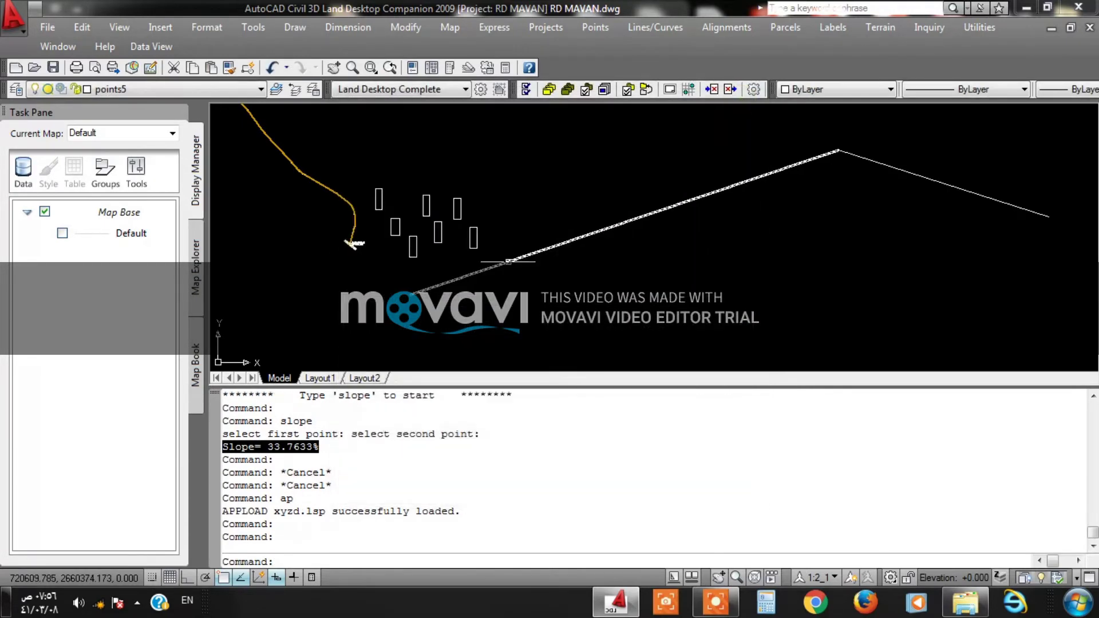
{"action": "scroll", "coordinate": [498, 339], "scroll_direction": "down", "scroll_amount": 5}
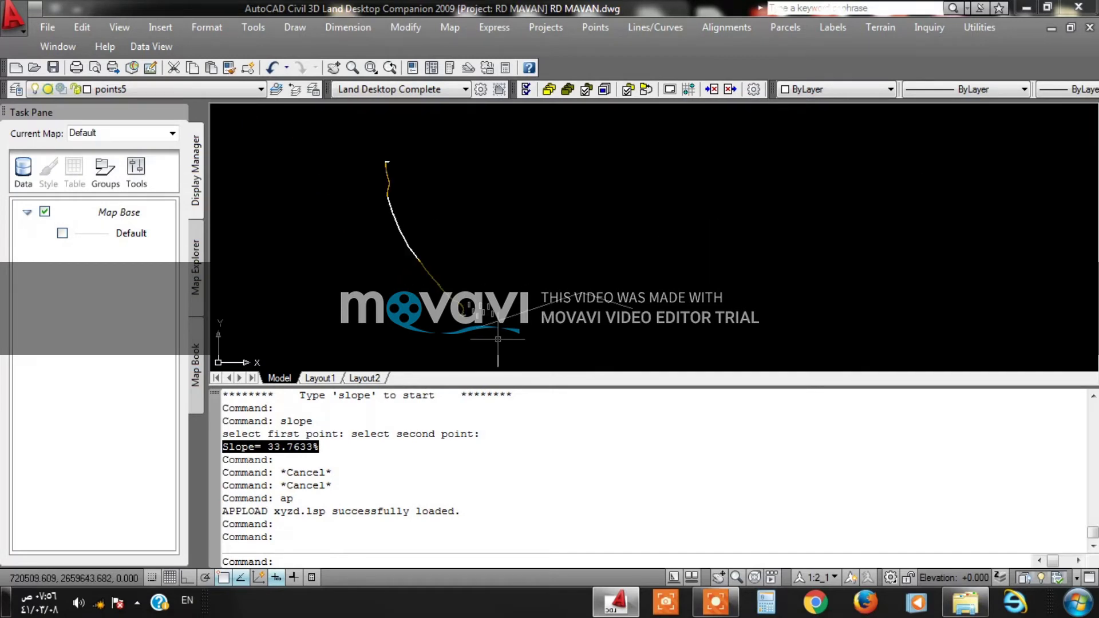
{"action": "scroll", "coordinate": [539, 325], "scroll_direction": "up", "scroll_amount": 5}
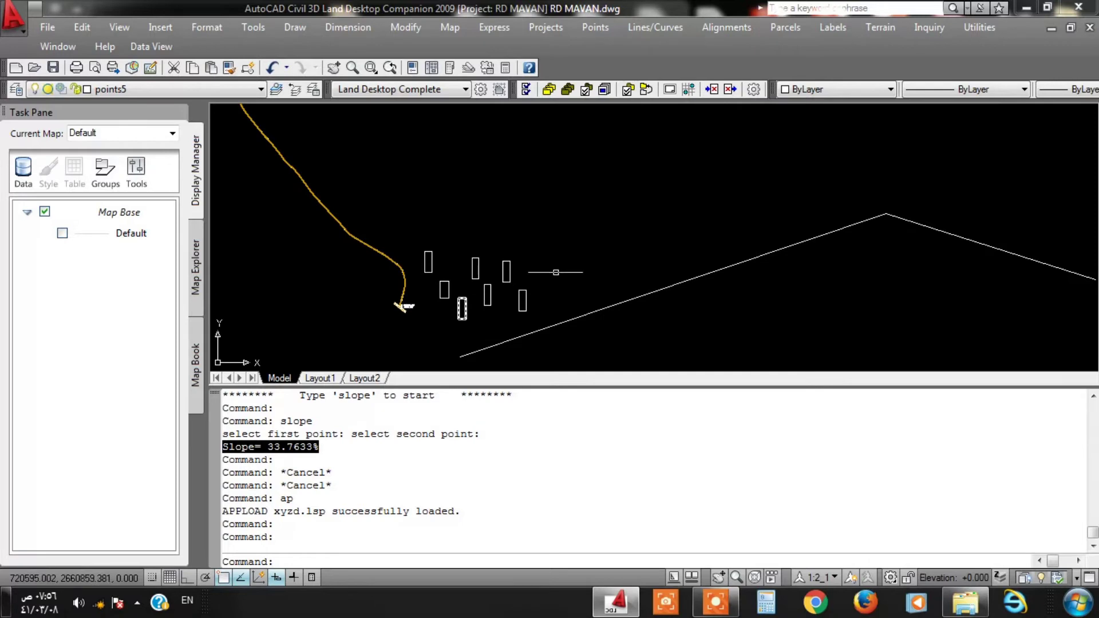
{"action": "scroll", "coordinate": [620, 232], "scroll_direction": "down", "scroll_amount": 5}
{"action": "middle_click_drag", "start_coordinate": [800, 231], "coordinate": [565, 249]}
{"action": "scroll", "coordinate": [532, 272], "scroll_direction": "down", "scroll_amount": 2}
{"action": "double_click", "coordinate": [571, 233]}
{"action": "scroll", "coordinate": [336, 275], "scroll_direction": "up", "scroll_amount": 8}
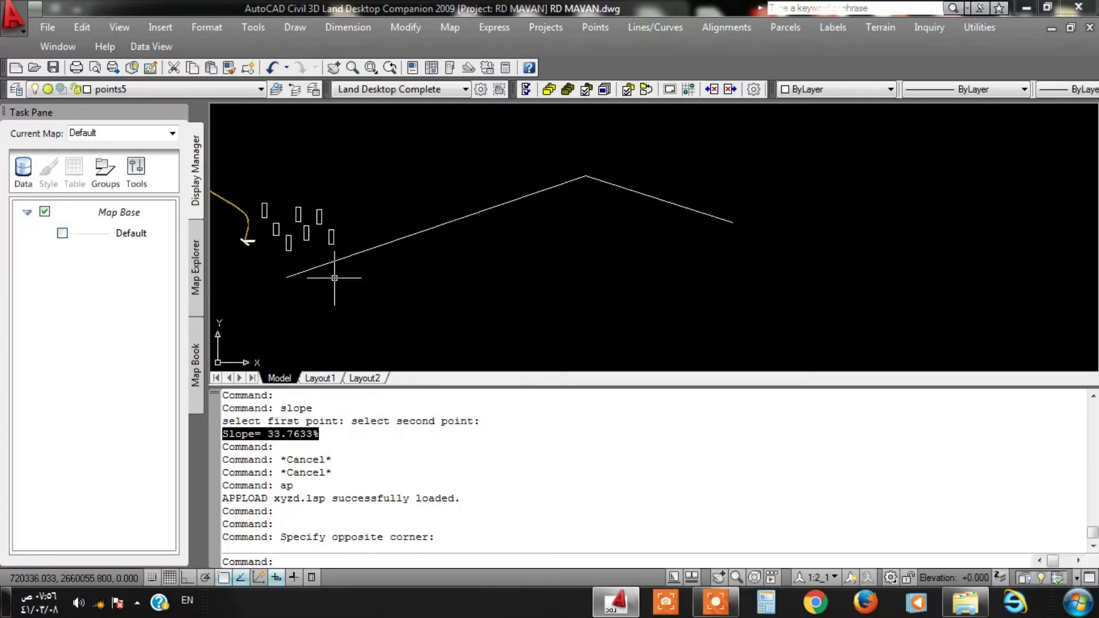
{"action": "scroll", "coordinate": [413, 303], "scroll_direction": "down", "scroll_amount": 2}
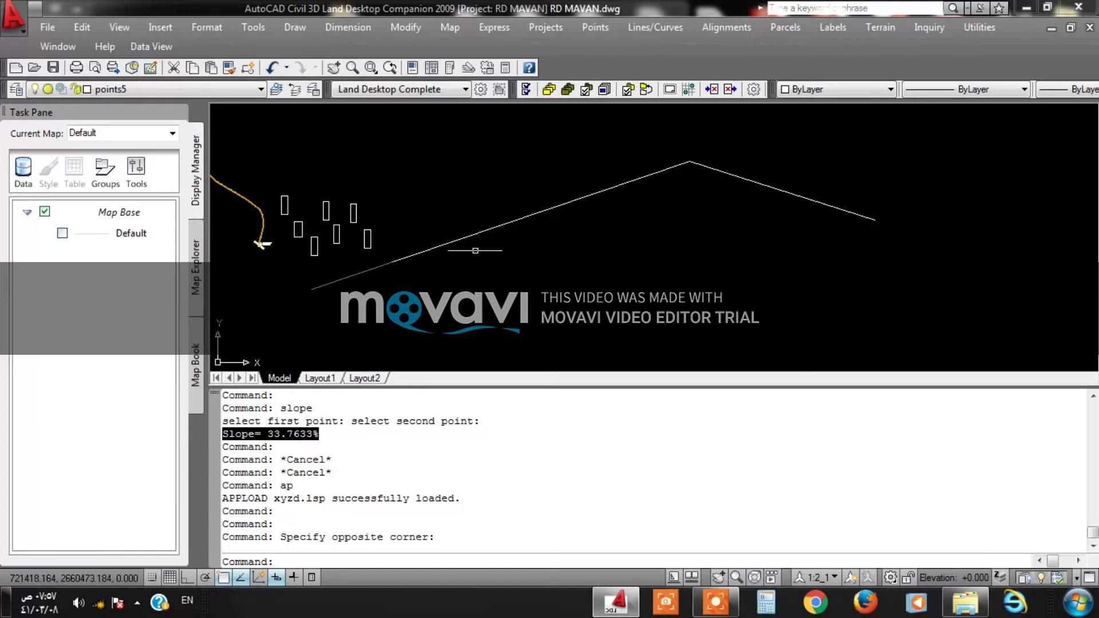
Select the two connected lines with a crossing window over their shared peak.
{"action": "scroll", "coordinate": [571, 190], "scroll_direction": "down", "scroll_amount": 5}
{"action": "left_click", "coordinate": [620, 213]}
{"action": "left_click", "coordinate": [588, 181]}
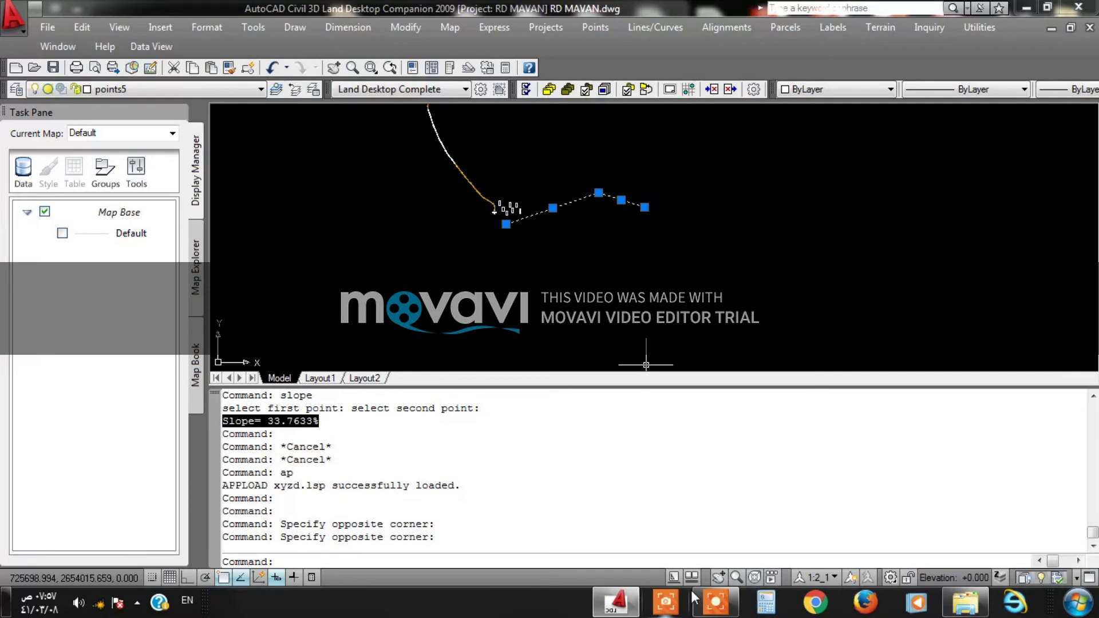
{"action": "left_click", "coordinate": [715, 601]}
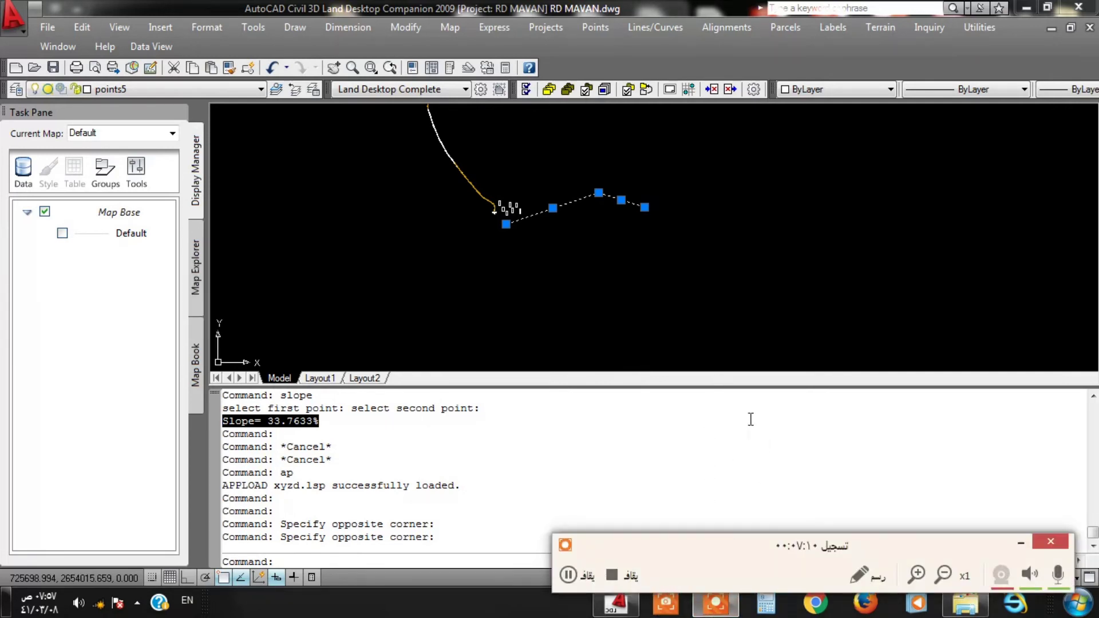